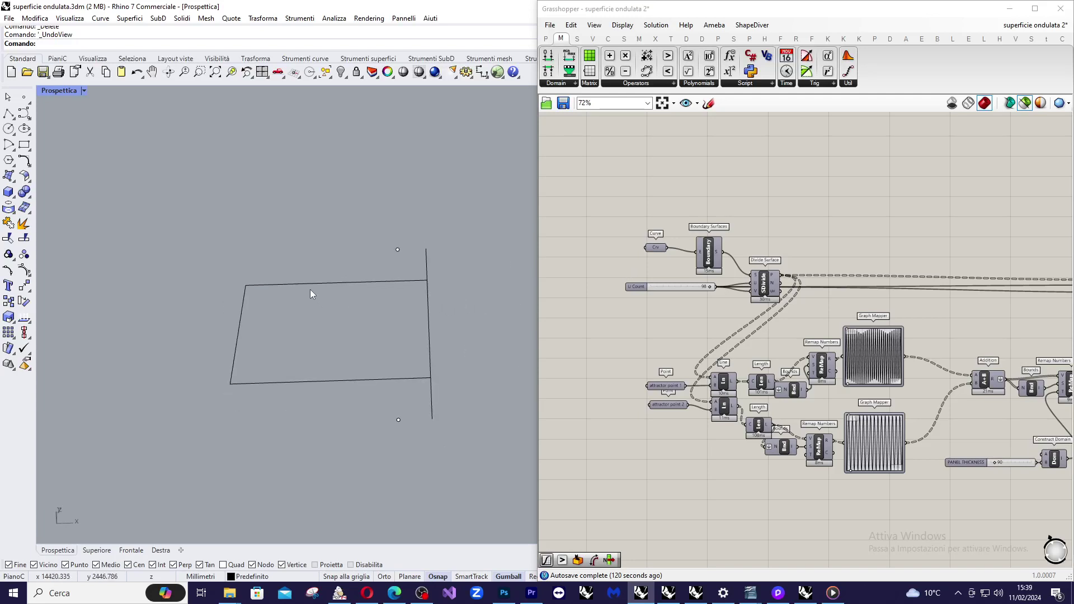
Switch the Prospettica viewport to Renderizzata (rendered) display
left_click(61, 90)
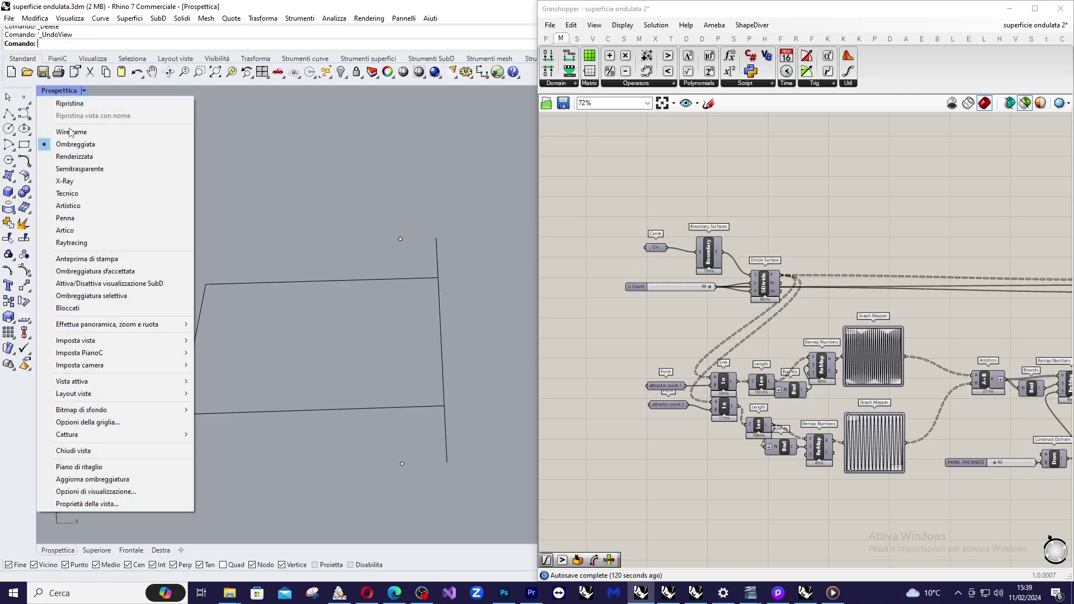
left_click(66, 155)
scroll(350, 348, "up", 3)
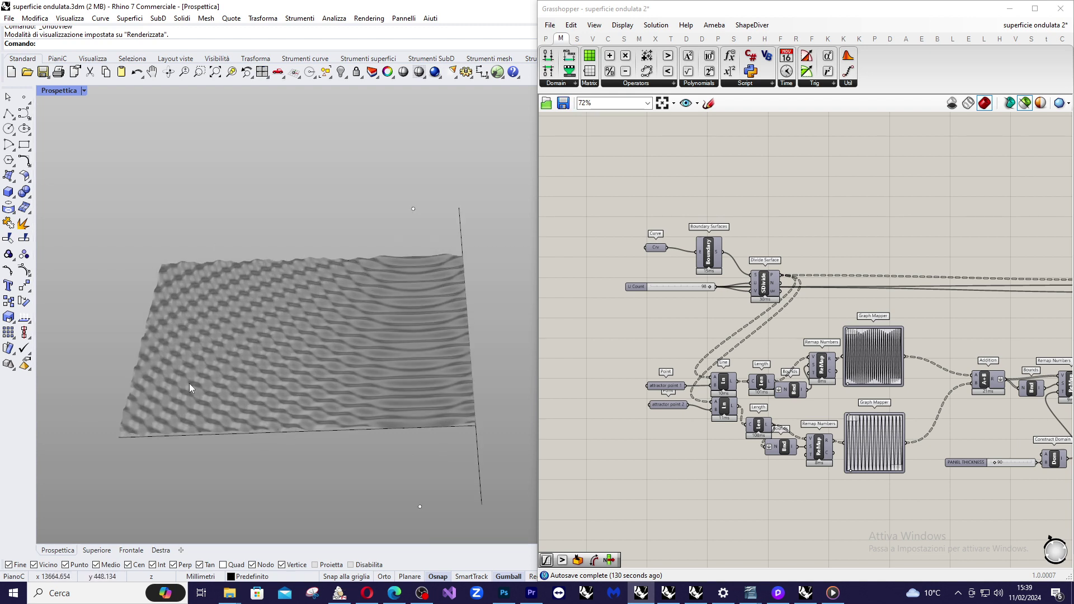
Orbit and zoom to view the wavy surface from low and from above
mouse_move(171, 294)
right_mouse_down()
mouse_move(183, 404)
mouse_move(234, 257)
mouse_move(213, 307)
mouse_move(314, 204)
mouse_move(420, 204)
mouse_move(414, 247)
right_mouse_up()
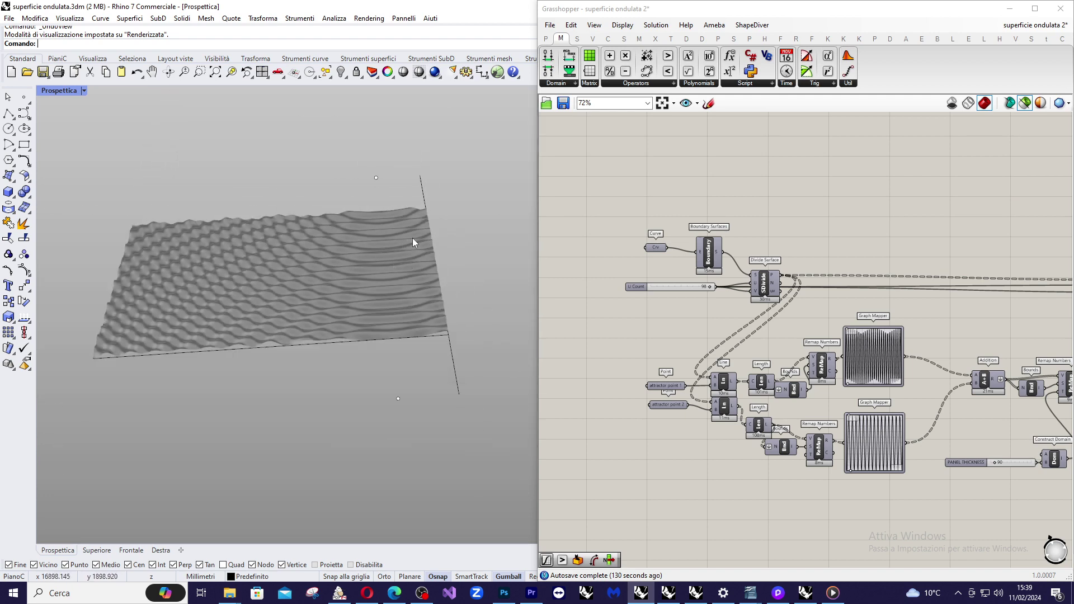
scroll(411, 237, "up", 2)
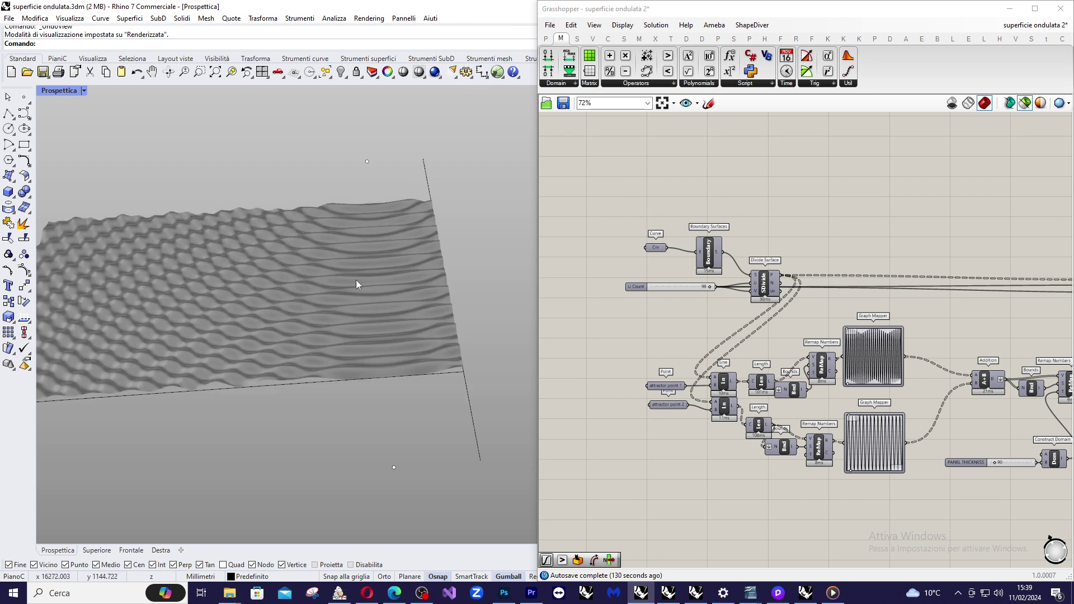
scroll(349, 222, "down", 2)
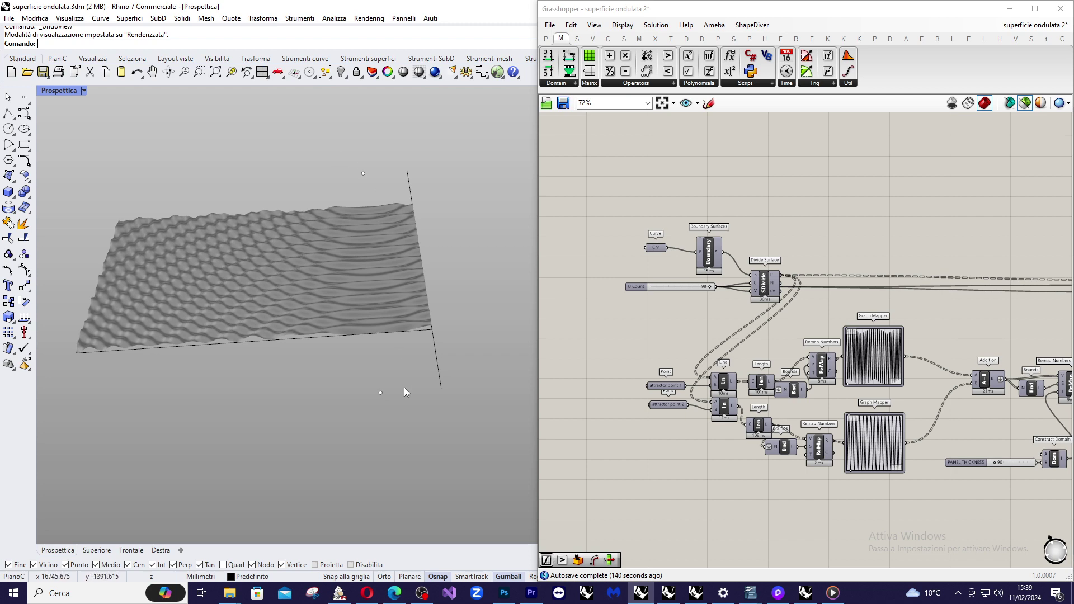
mouse_move(403, 393)
right_mouse_down()
mouse_move(372, 355)
mouse_move(376, 222)
mouse_move(303, 333)
right_mouse_up()
scroll(338, 315, "up", 2)
scroll(431, 163, "down", 2)
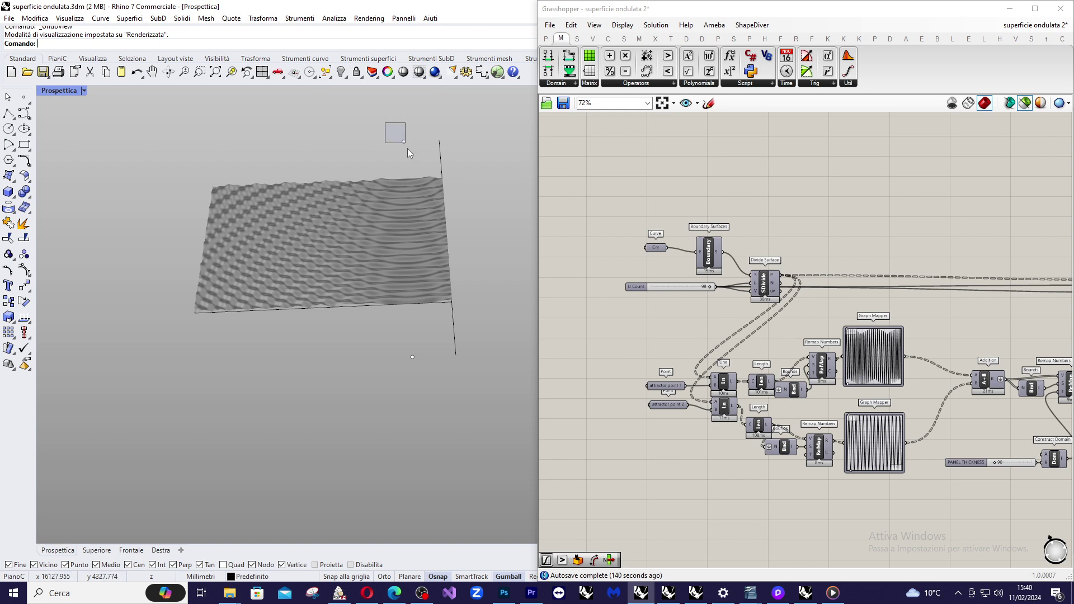
Select the point above the far edge and the surface's closed boundary curve
left_click_drag(409, 149, 410, 150)
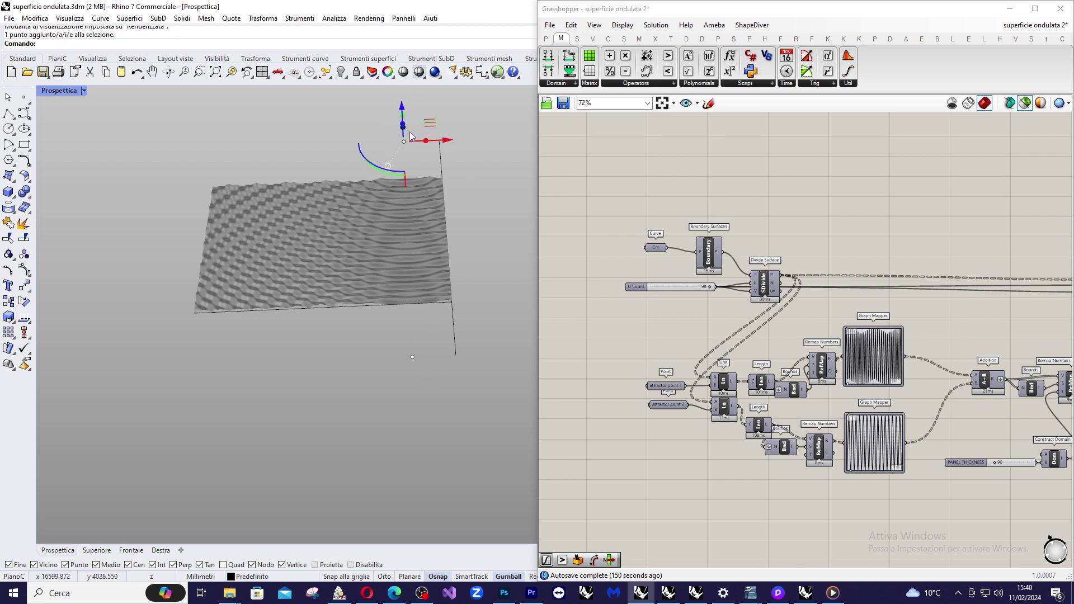
scroll(414, 134, "up", 3)
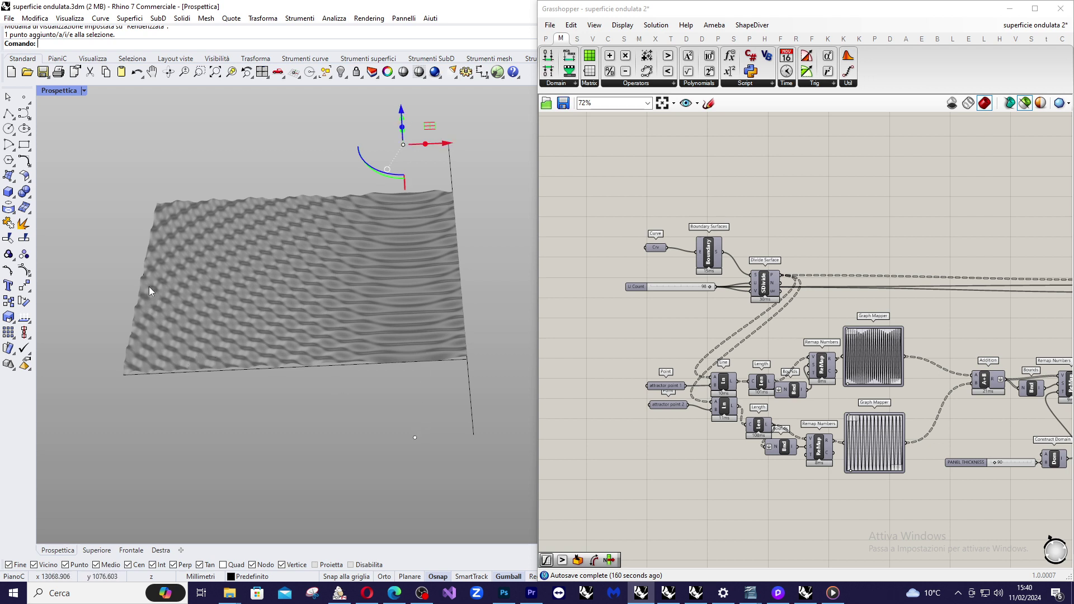
left_click(362, 367)
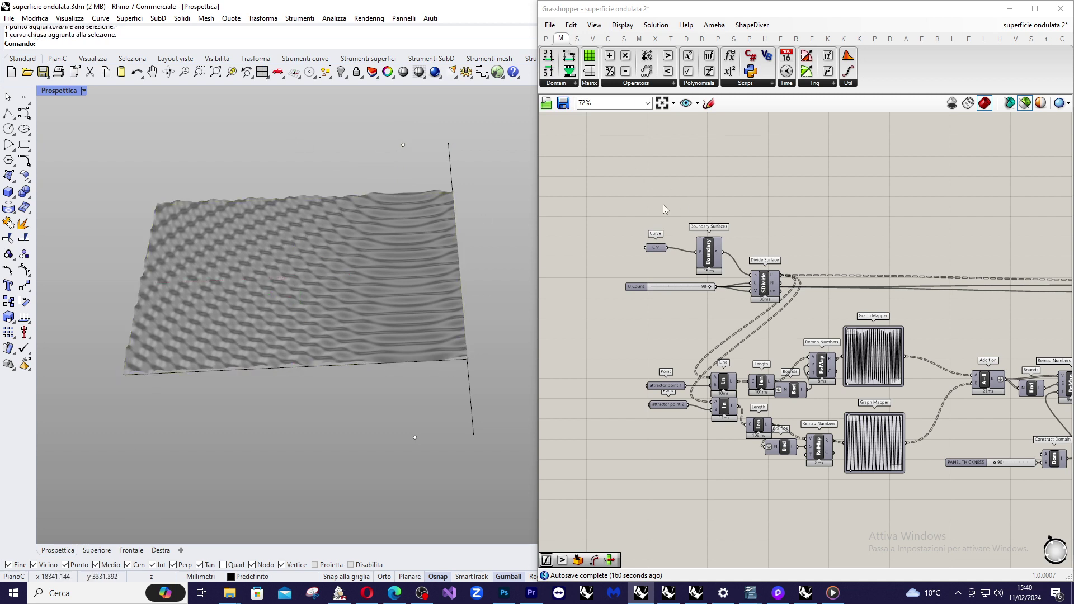
Set the perspective view to Ombreggiata (shaded) and select the rectangular boundary curve
left_click(65, 90)
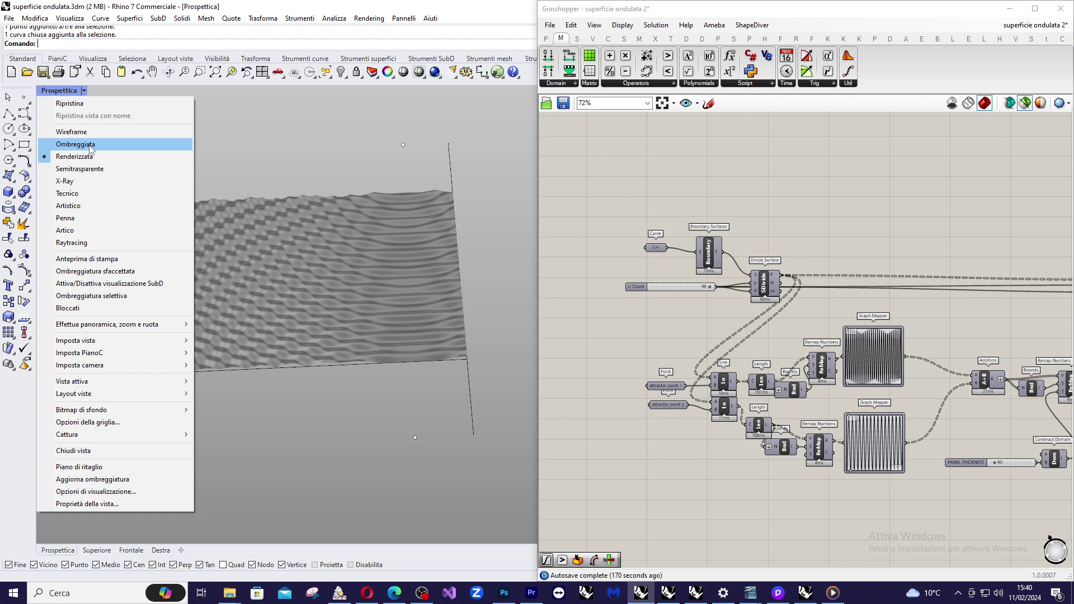
left_click(75, 144)
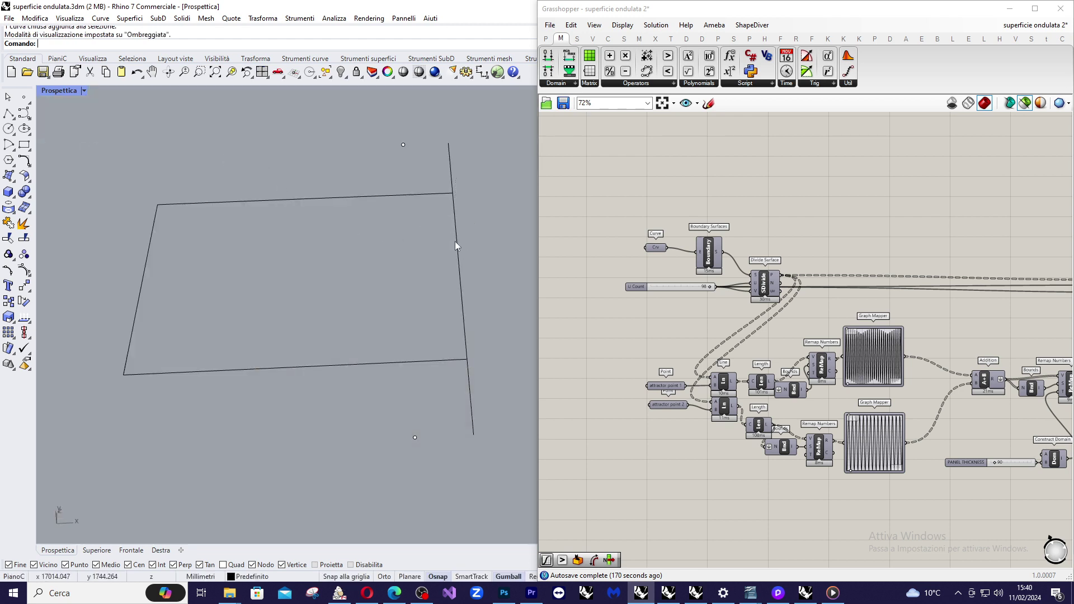
left_click(404, 196)
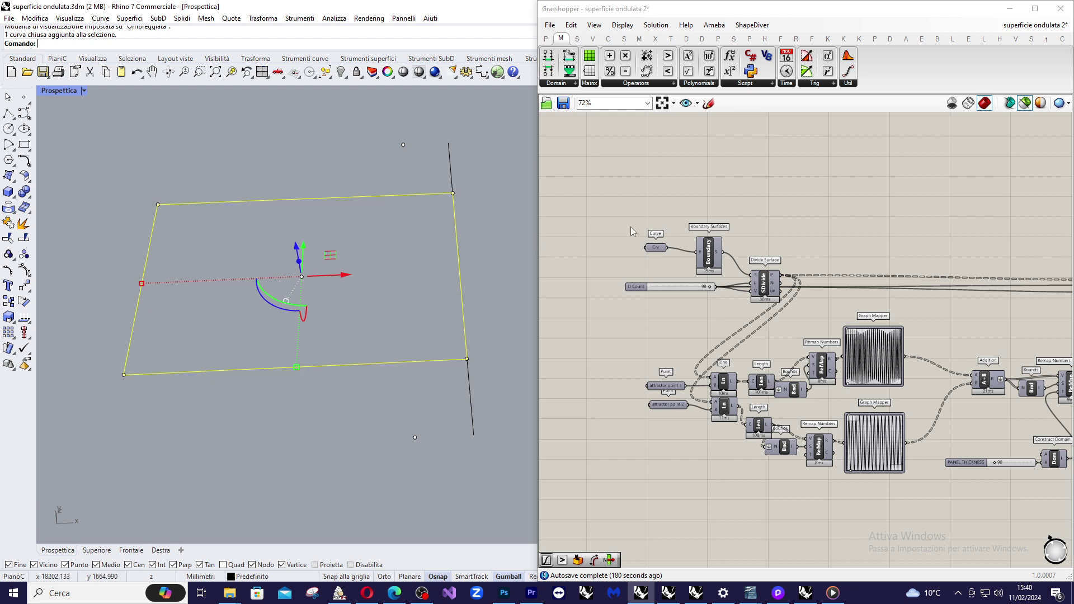
Check the Curve parameter's Set one Curve reference, then preview the flat Boundary Surfaces result
left_click(658, 248)
right_click(659, 248)
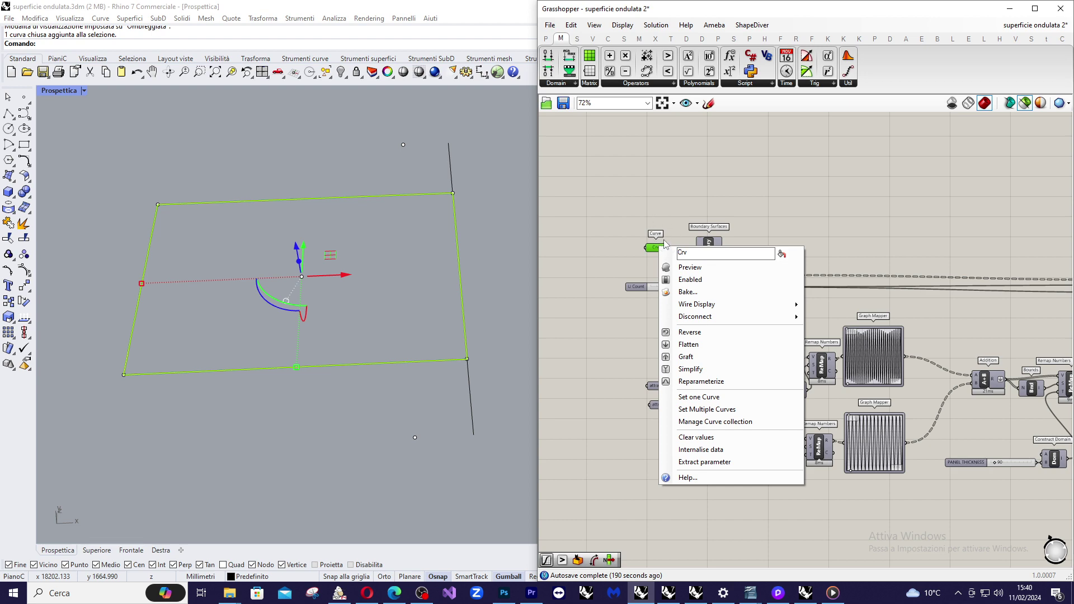
left_click(671, 242)
scroll(670, 241, "up", 3)
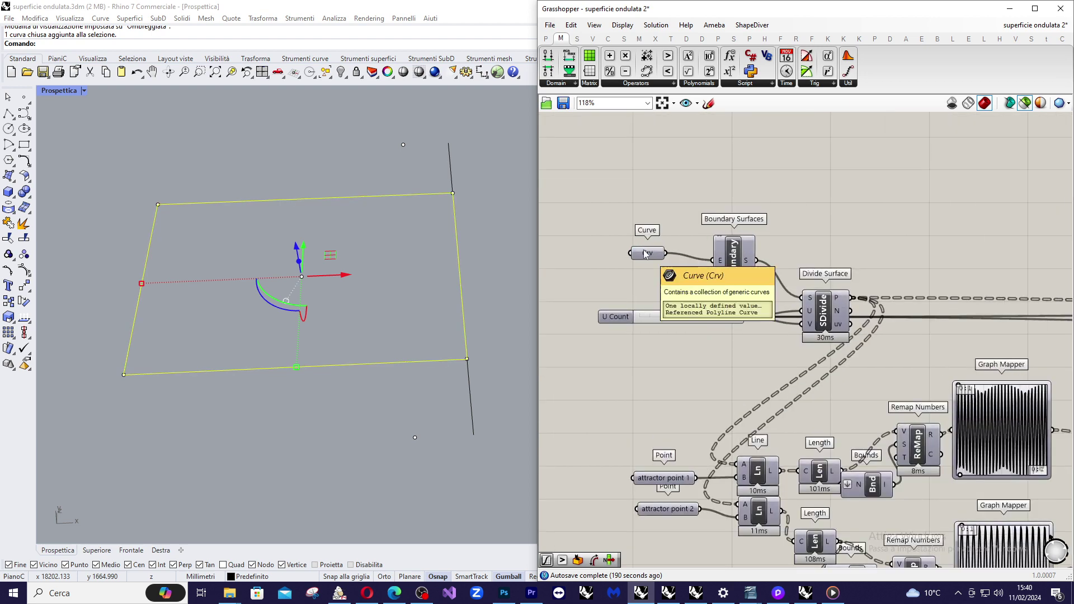
right_click(646, 254)
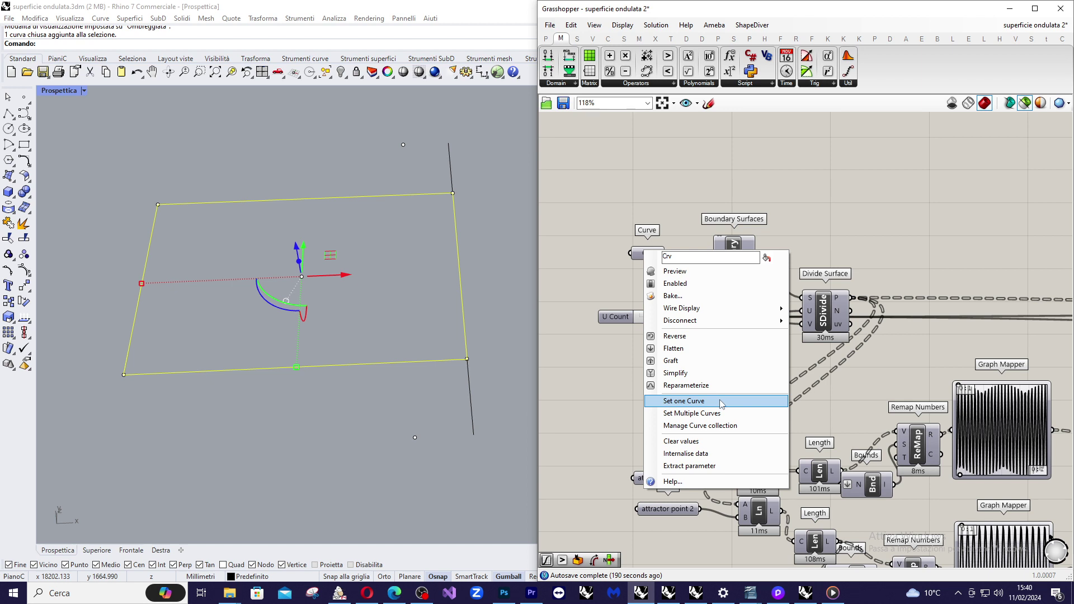
left_click(647, 144)
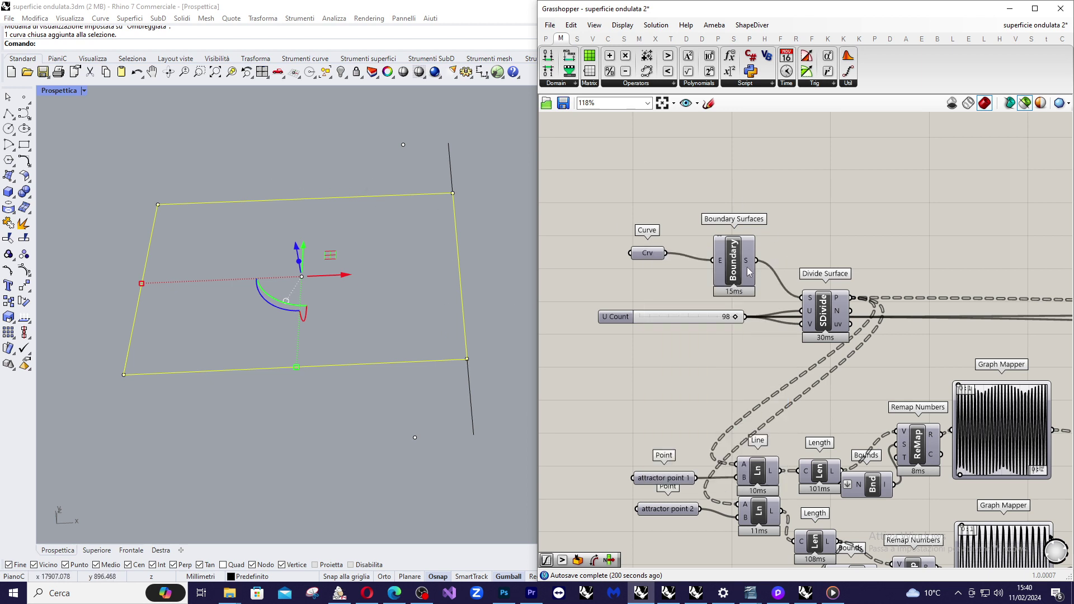
left_click(736, 275)
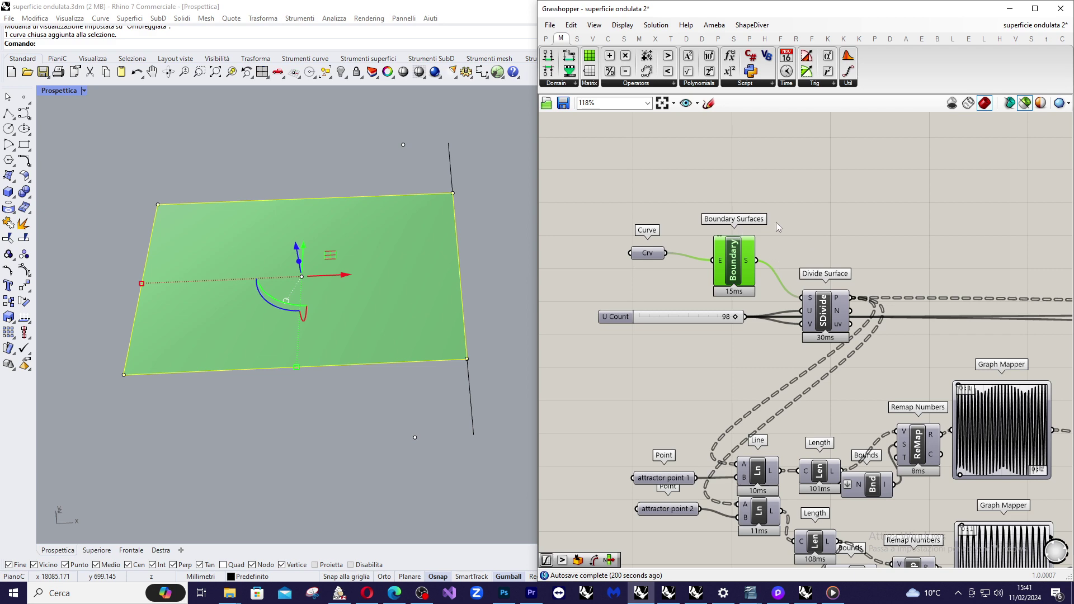
Place the 98 U Count slider beside Divide Surface, feeding its U input, and zoom out
scroll(656, 236, "down", 1)
scroll(833, 250, "up", 2)
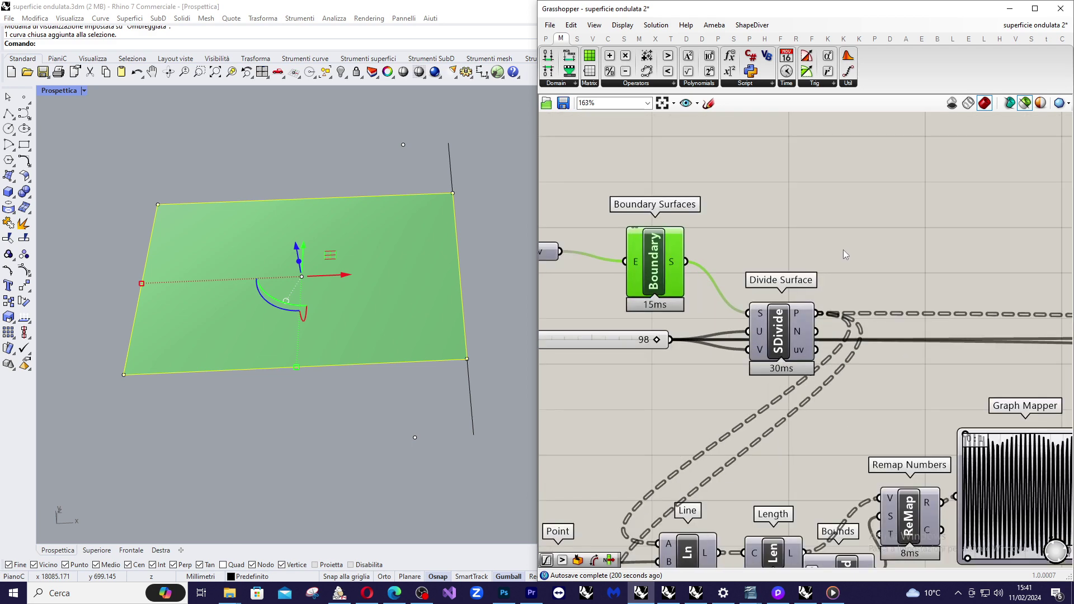
scroll(844, 249, "down", 1)
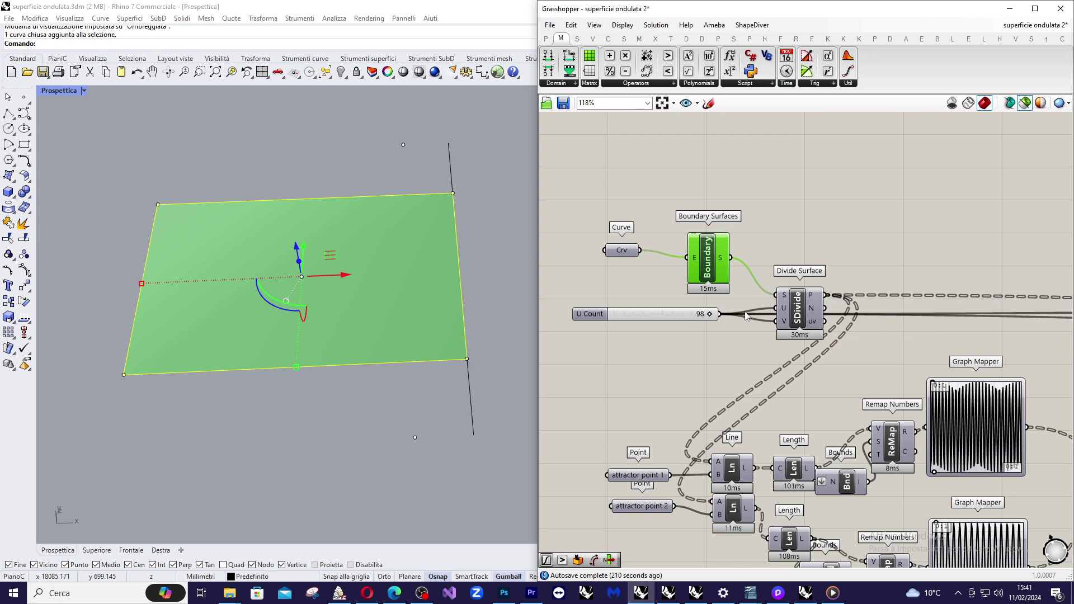
left_click_drag(679, 315, 682, 323)
left_click(619, 314)
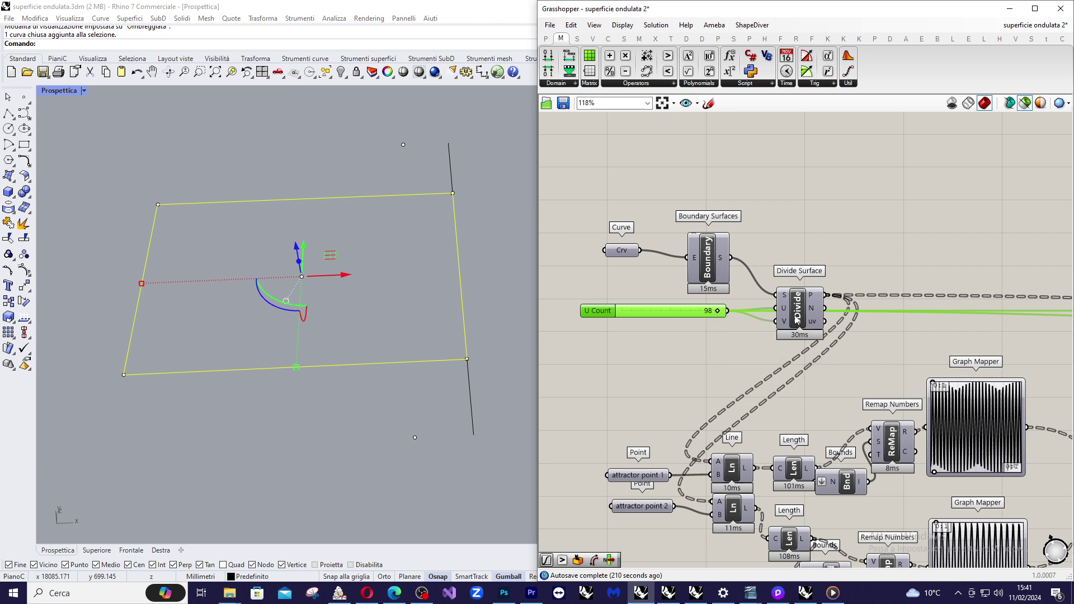
mouse_move(786, 311)
scroll(661, 270, "down", 2)
scroll(662, 271, "down", 2)
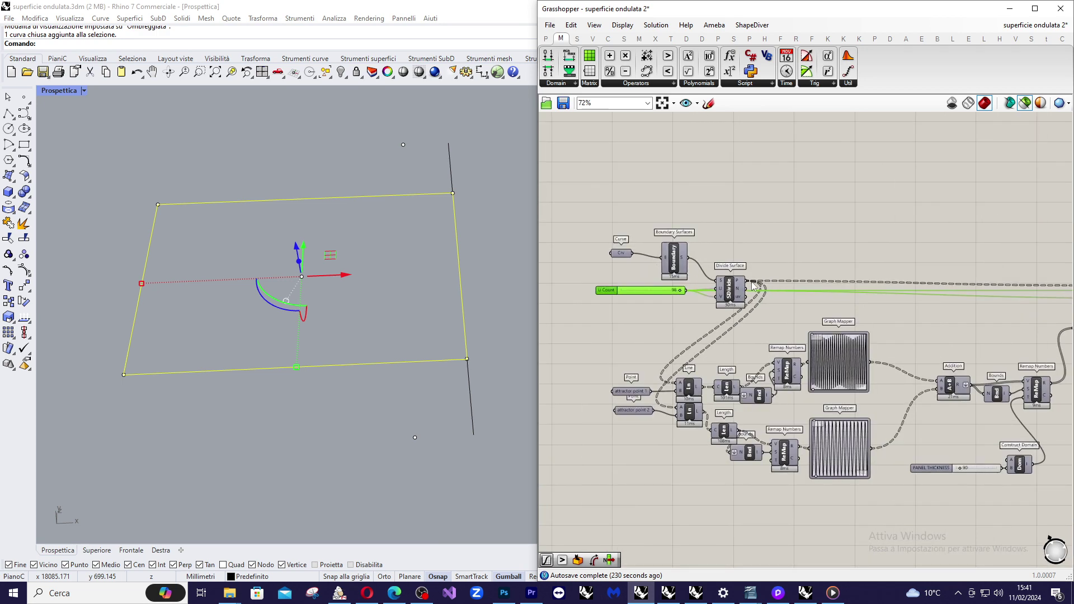
left_click(728, 290)
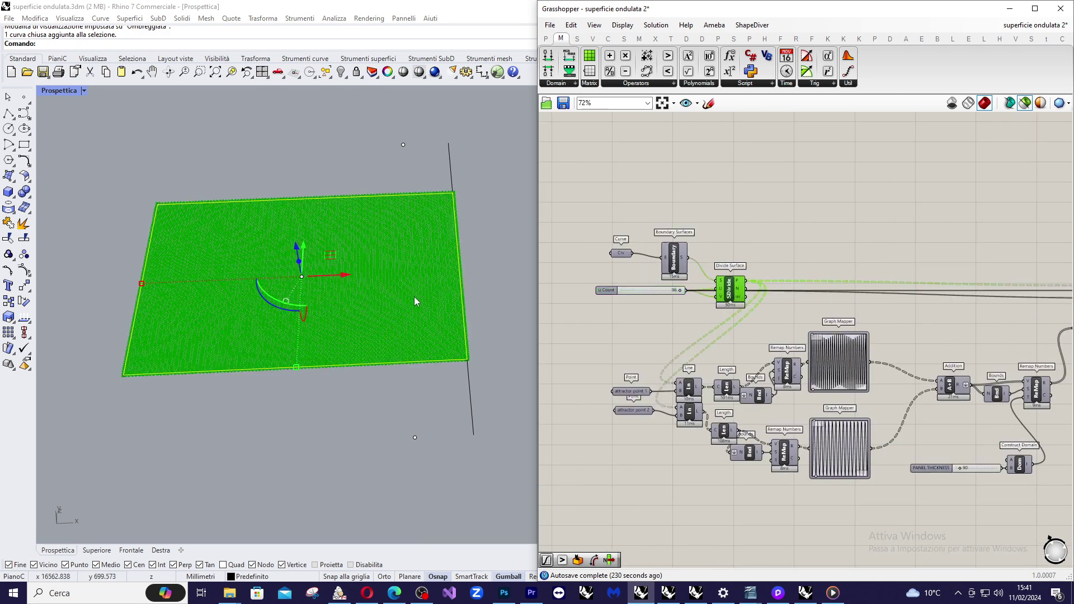
scroll(333, 296, "up", 3)
scroll(341, 302, "down", 4)
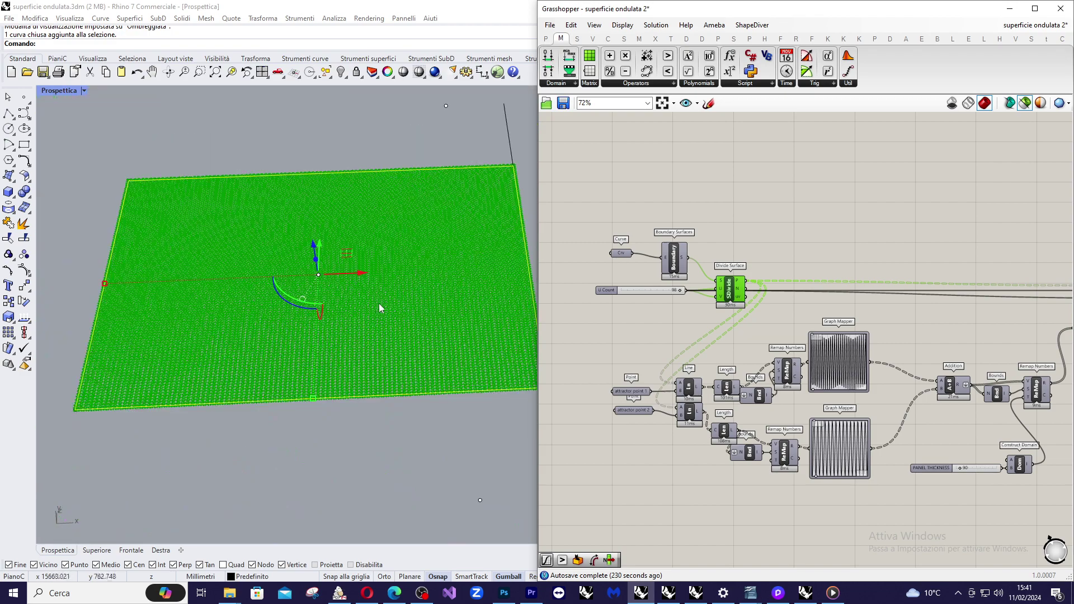
right_click_drag(387, 303, 317, 227)
right_click_drag(342, 263, 372, 264)
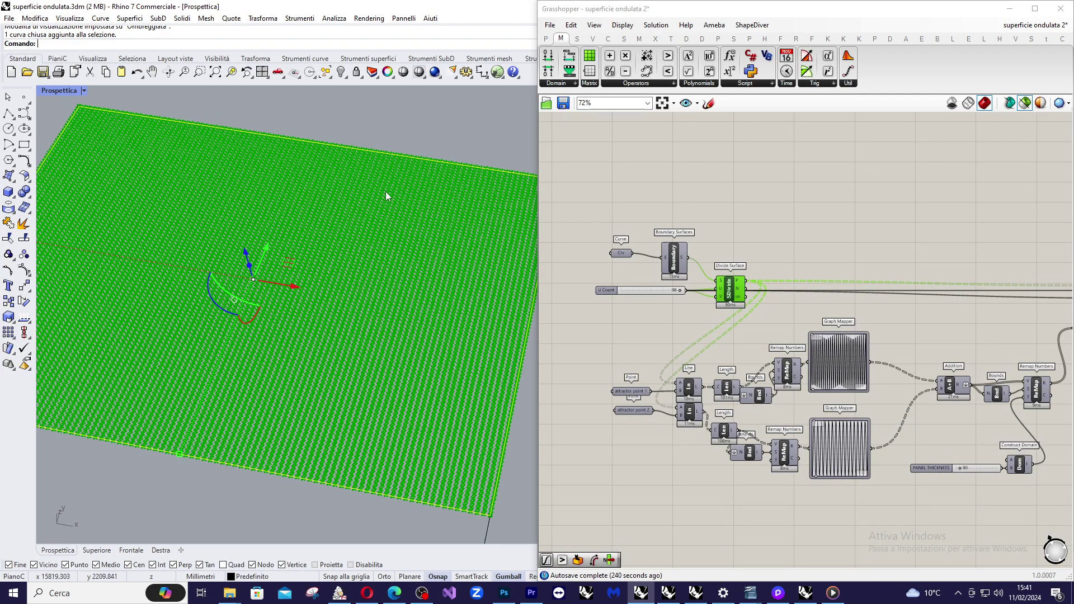
scroll(386, 194, "down", 3)
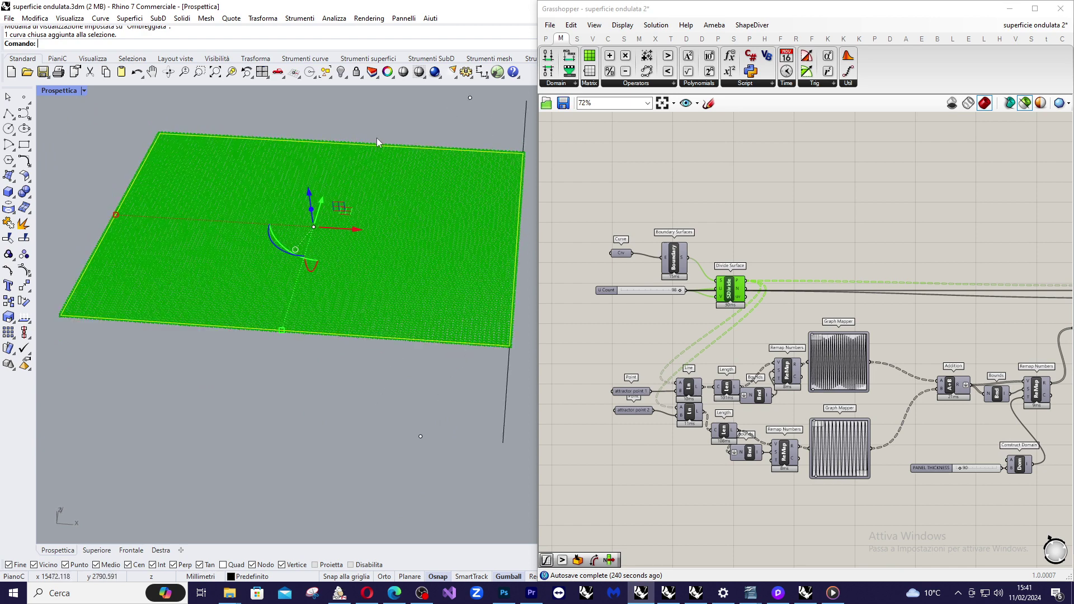
scroll(385, 154, "up", 3)
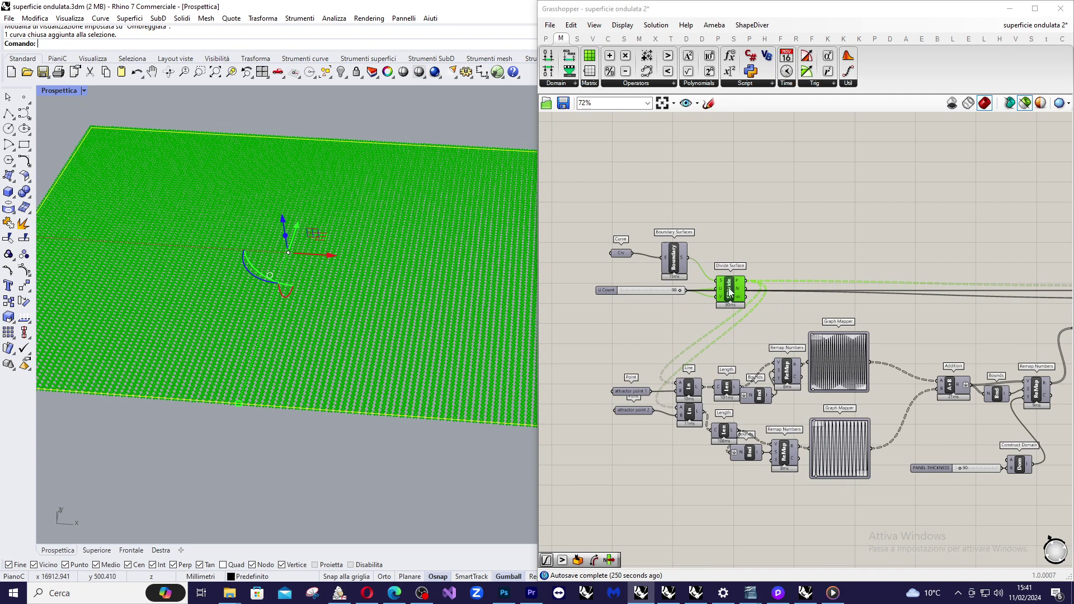
scroll(729, 290, "down", 4)
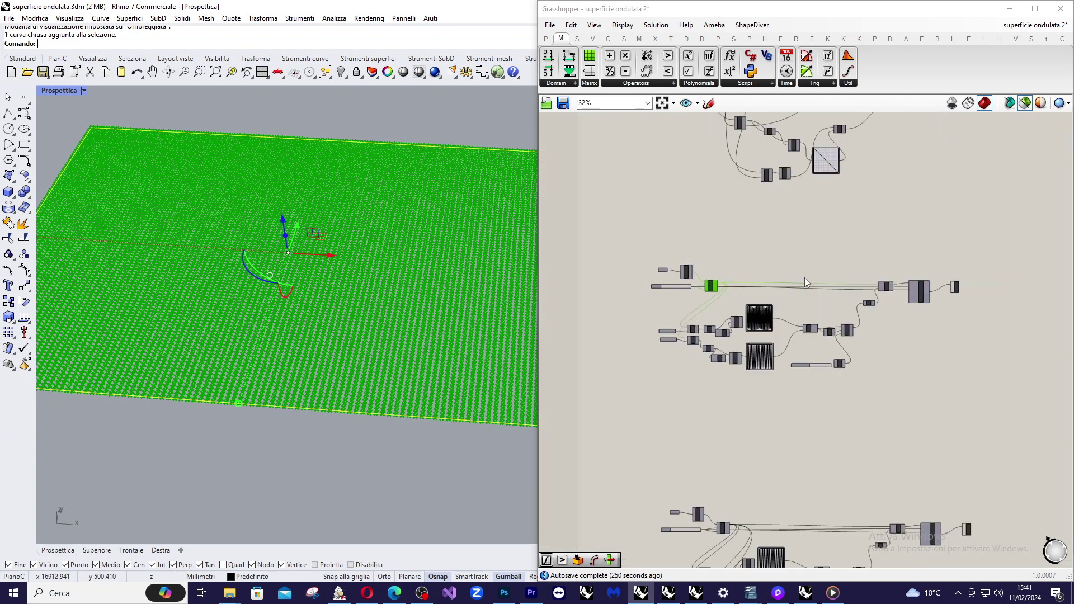
scroll(885, 286, "up", 6)
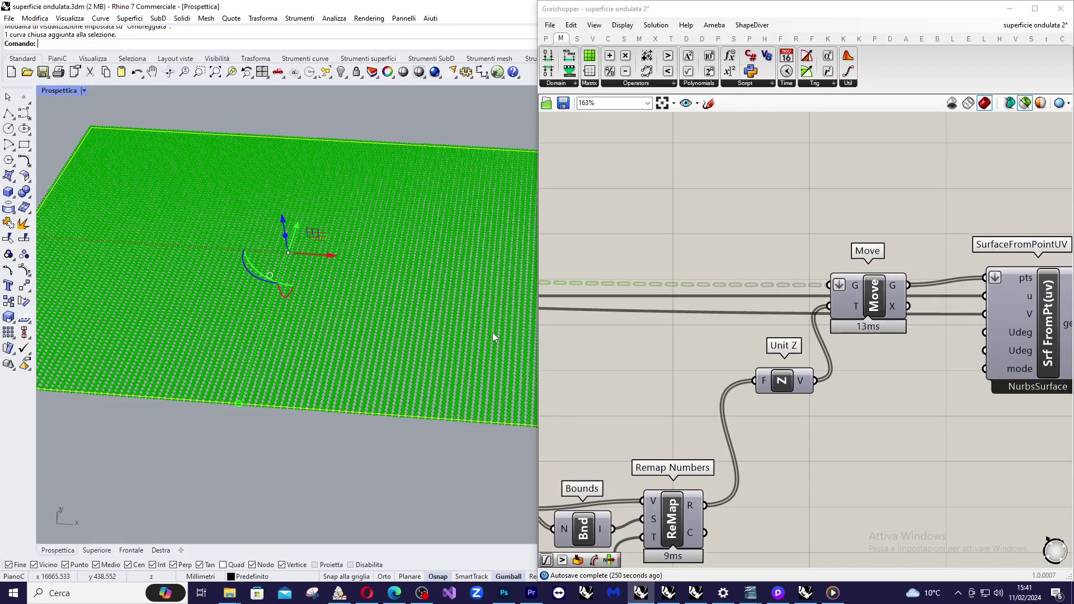
scroll(876, 285, "down", 3)
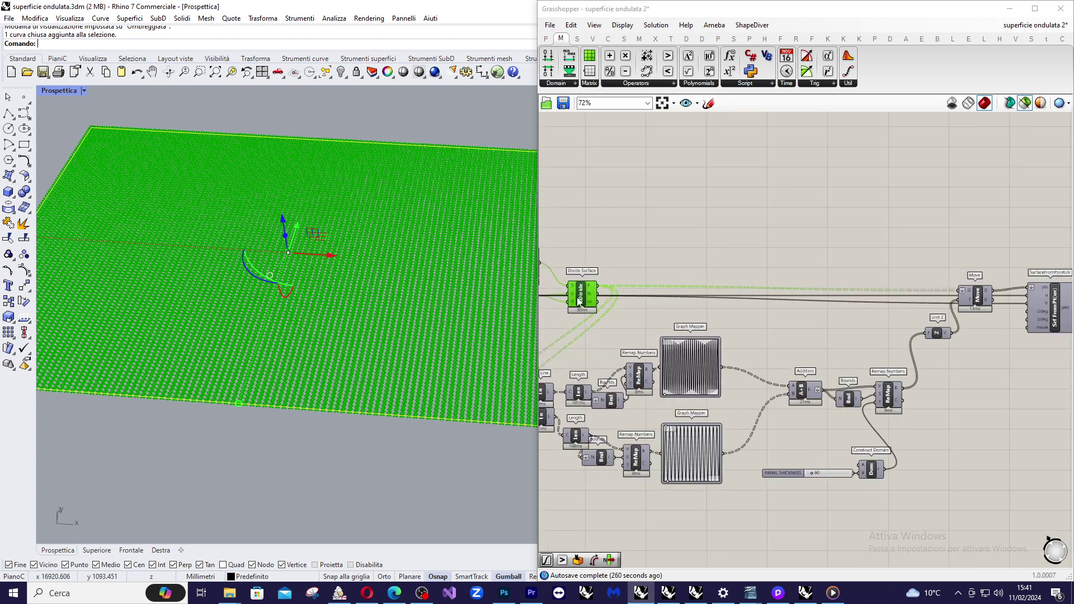
scroll(975, 302, "up", 3)
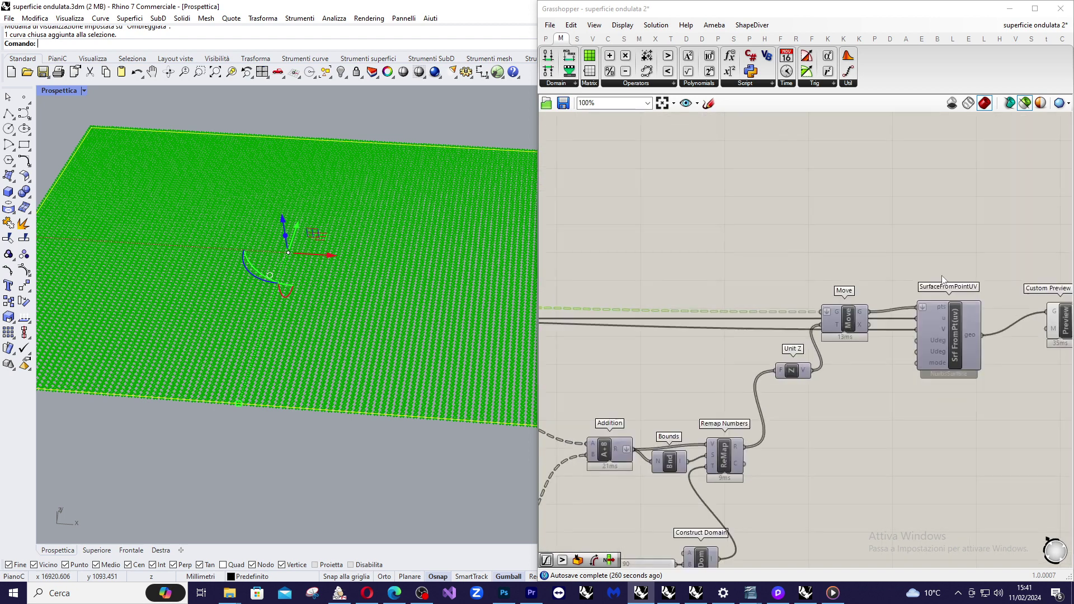
left_click(847, 324)
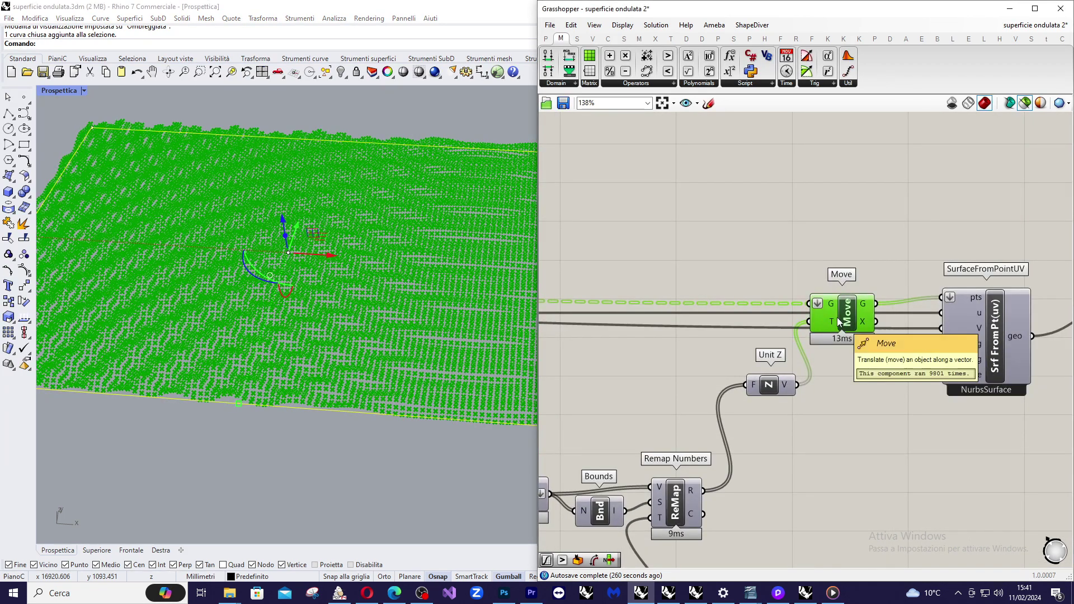
mouse_move(833, 324)
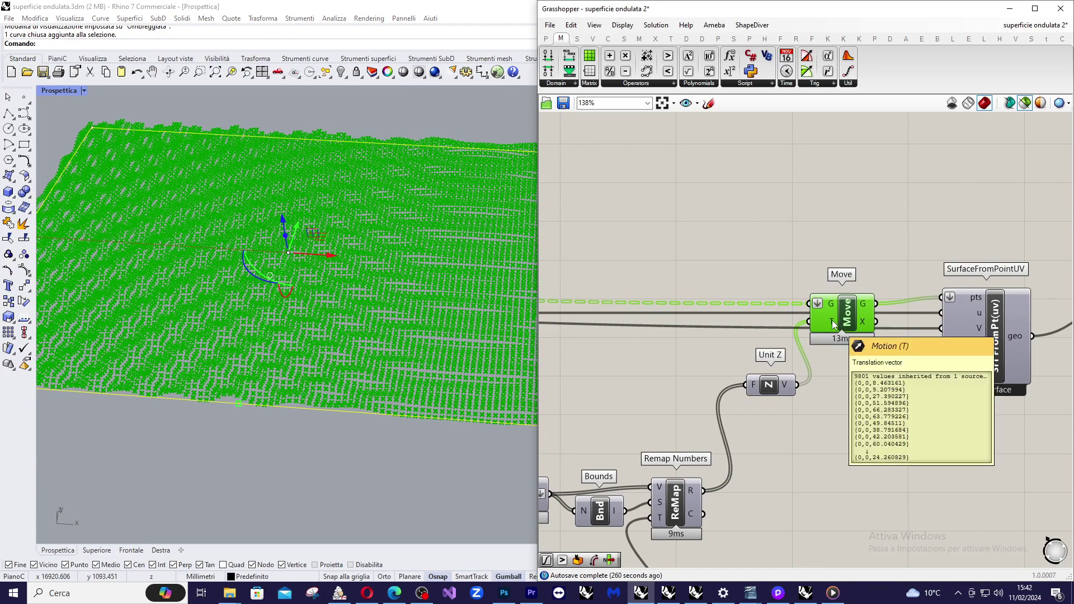
mouse_move(437, 297)
right_mouse_down()
mouse_move(403, 274)
mouse_move(399, 212)
mouse_move(481, 235)
right_mouse_up()
scroll(374, 252, "down", 3)
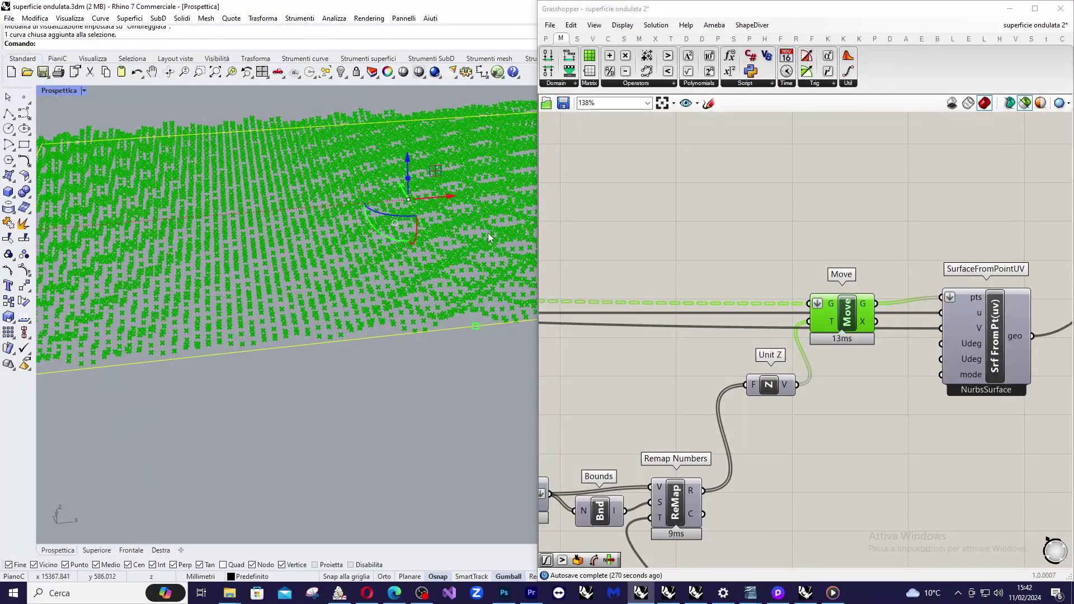
mouse_move(832, 324)
scroll(377, 298, "down", 3)
scroll(411, 250, "up", 3)
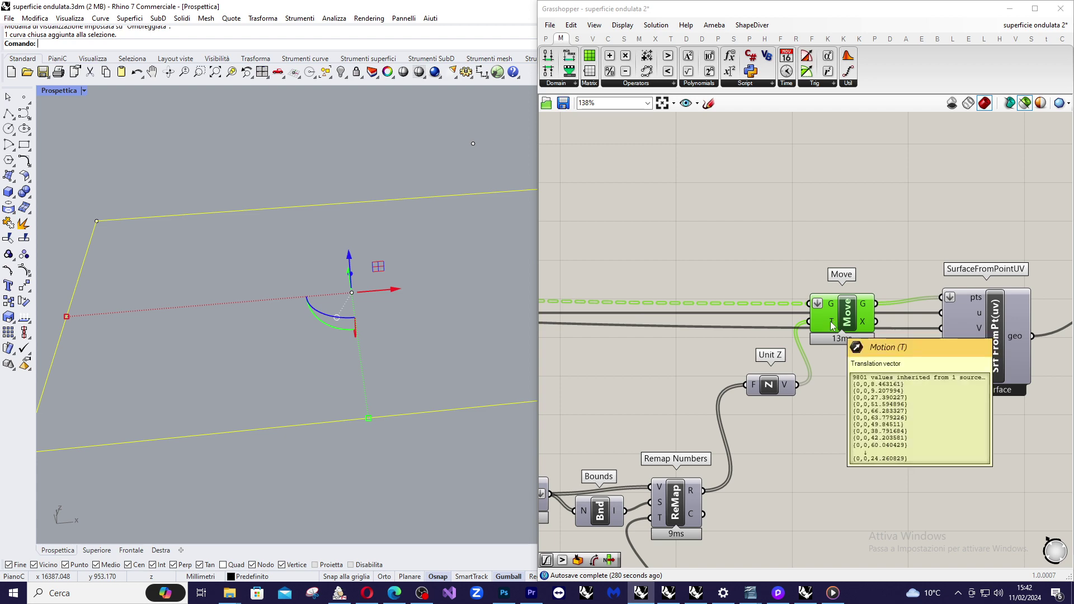
scroll(865, 286, "down", 6)
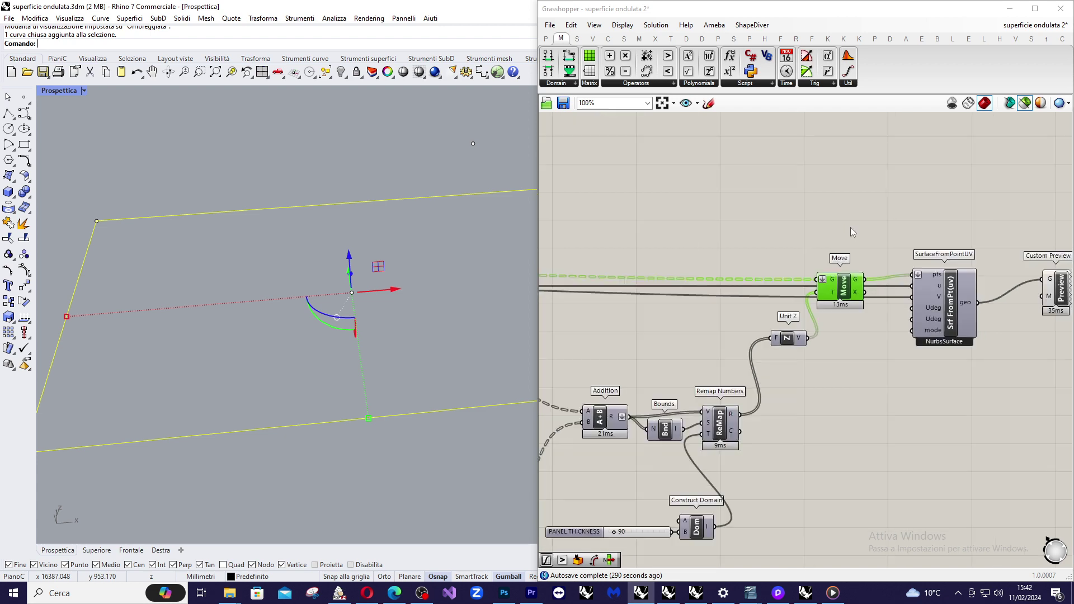
scroll(649, 339, "up", 4)
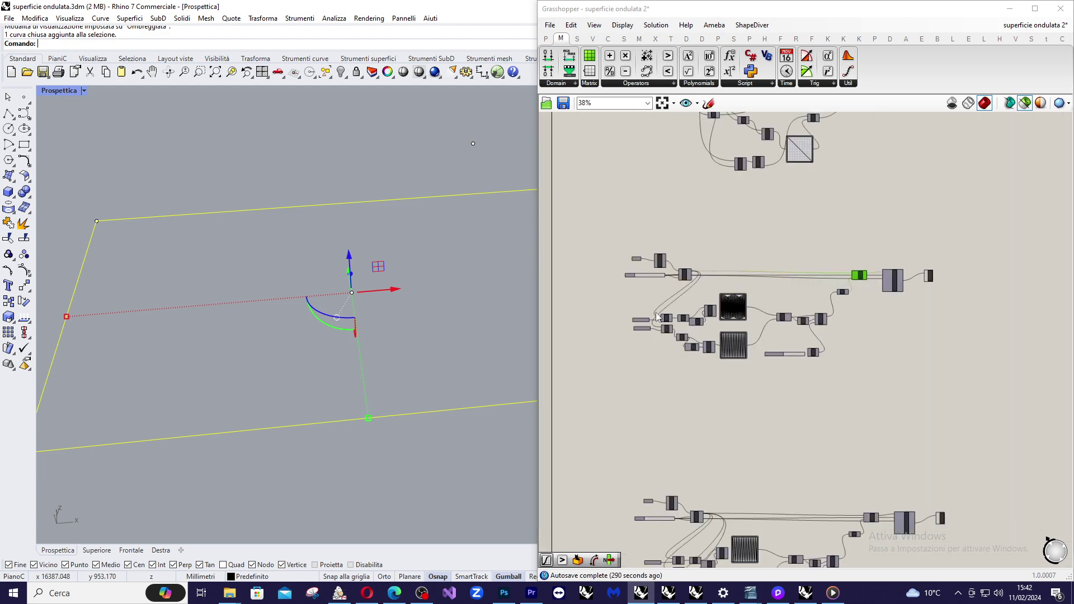
scroll(649, 339, "up", 2)
left_click(374, 321)
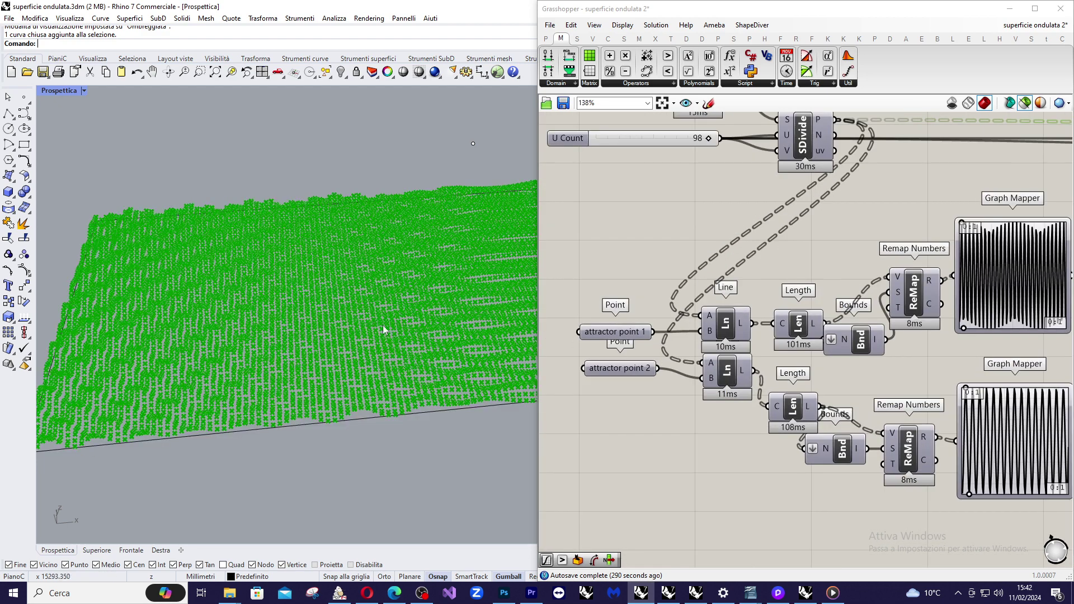
right_click_drag(373, 321, 449, 202)
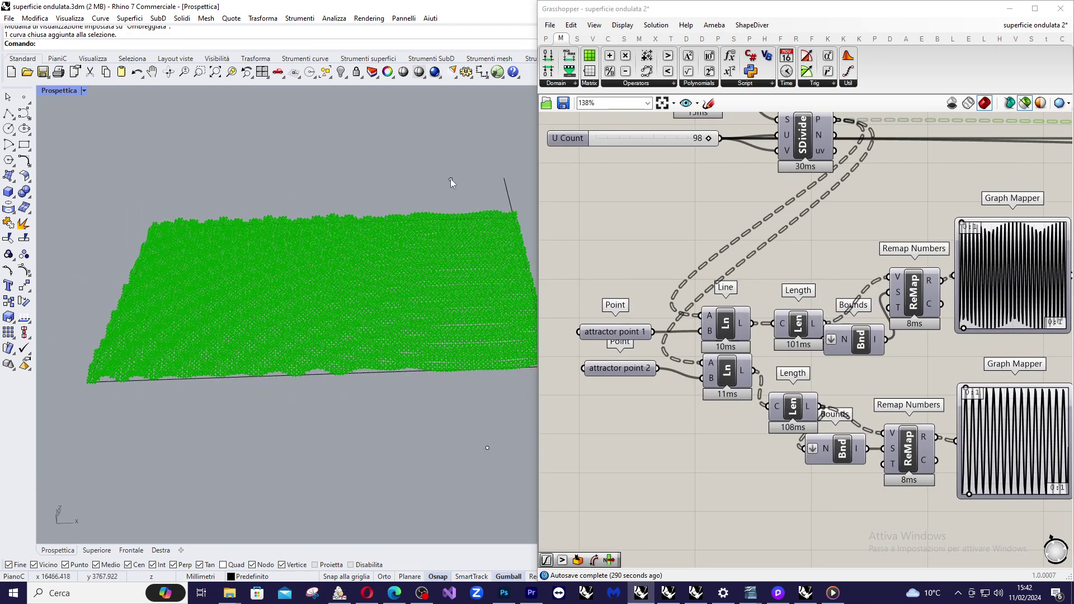
left_click(451, 180)
left_click(487, 448)
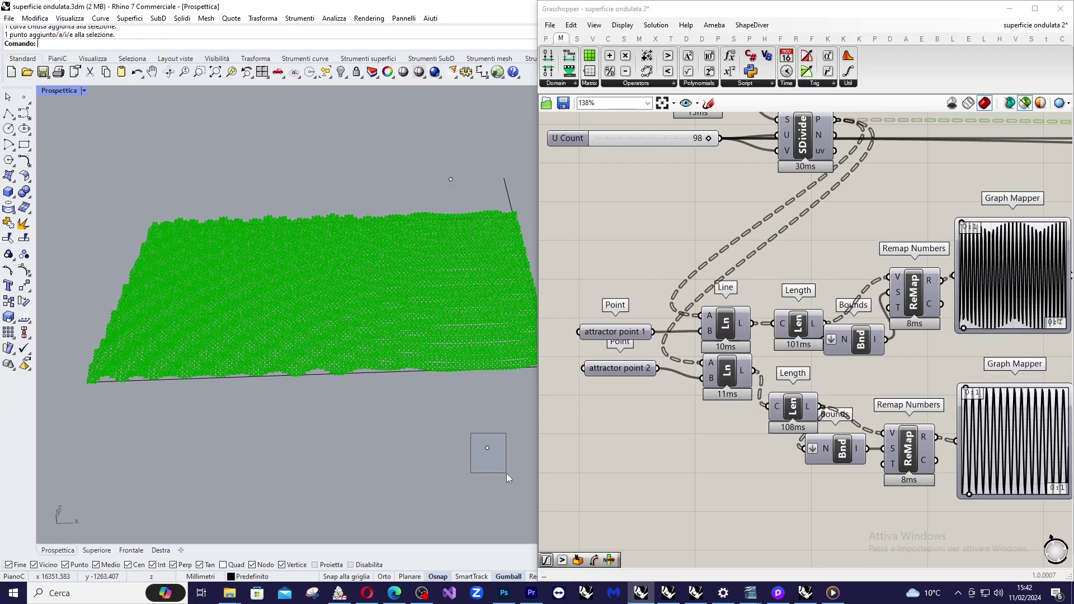
left_click(629, 463)
left_click_drag(623, 325, 619, 310)
right_click(626, 320)
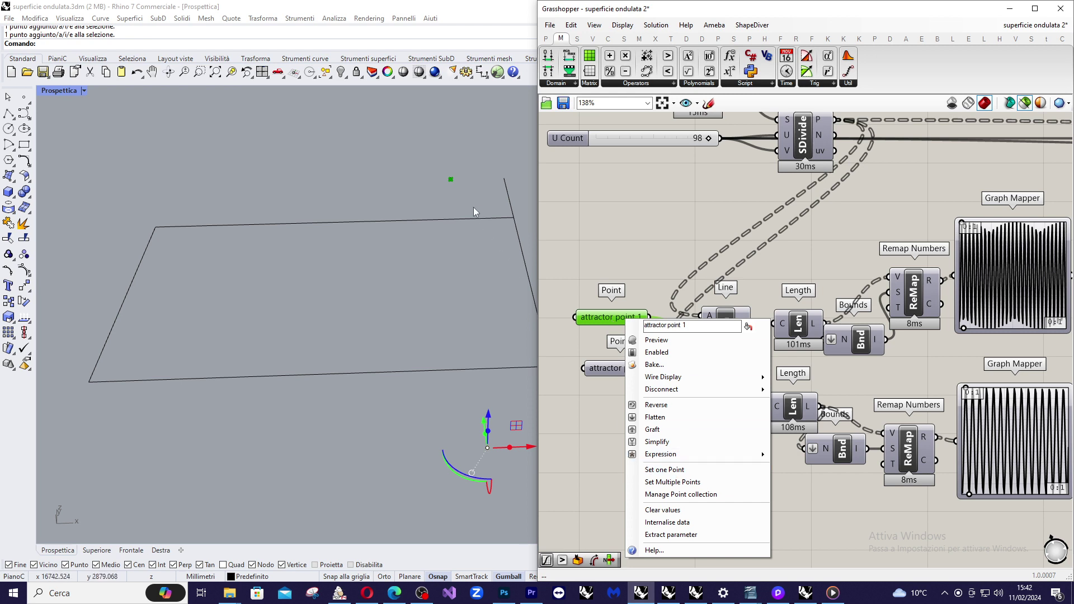
left_click(620, 273)
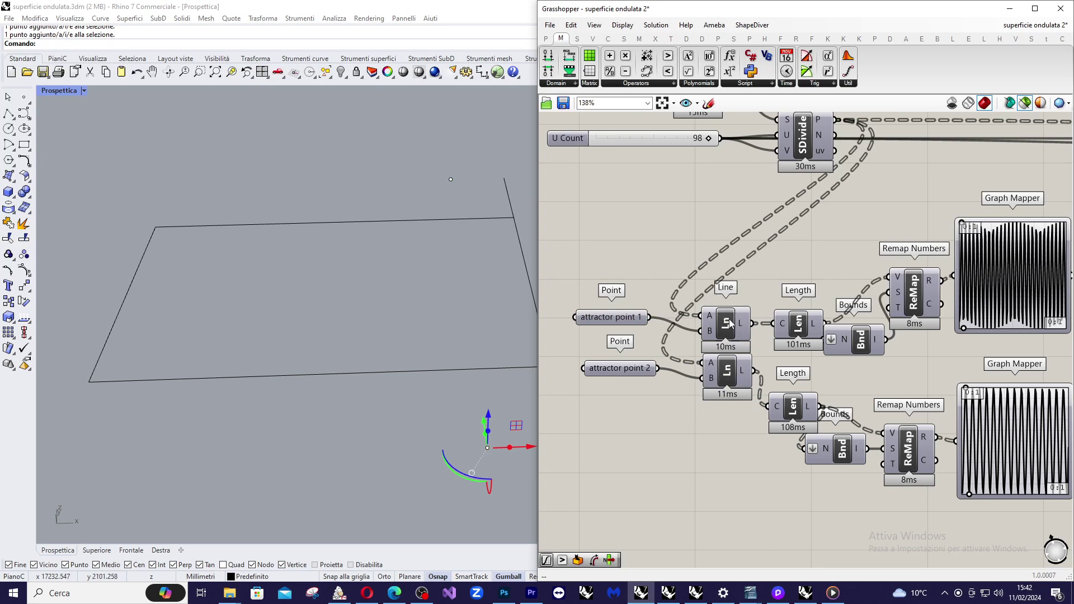
scroll(704, 415, "down", 1)
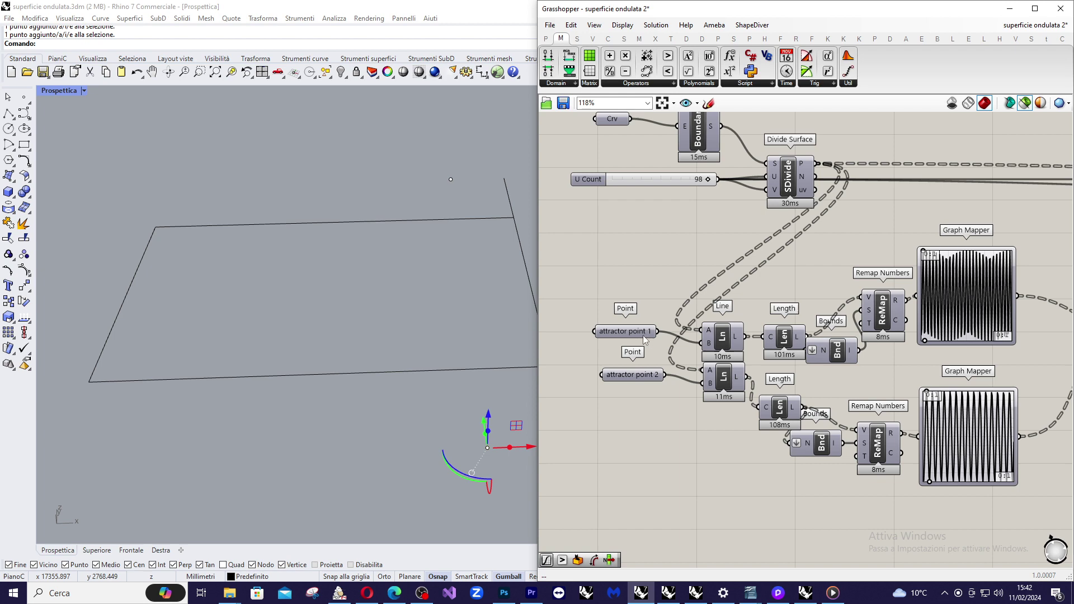
left_click(722, 338)
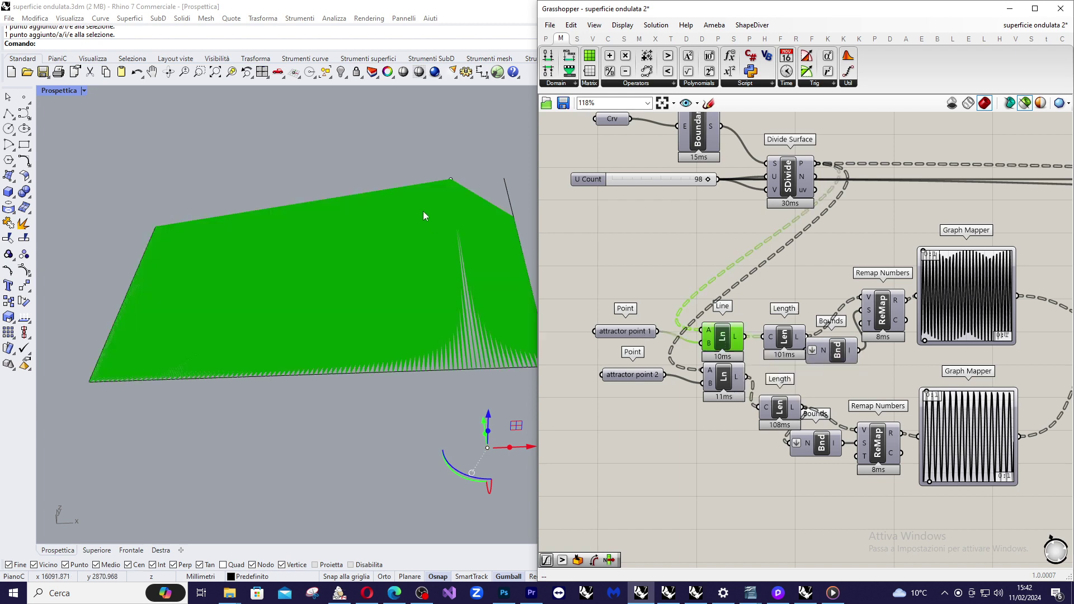
scroll(448, 201, "up", 5)
scroll(491, 196, "down", 5)
left_click(527, 214)
left_click_drag(722, 336, 720, 327)
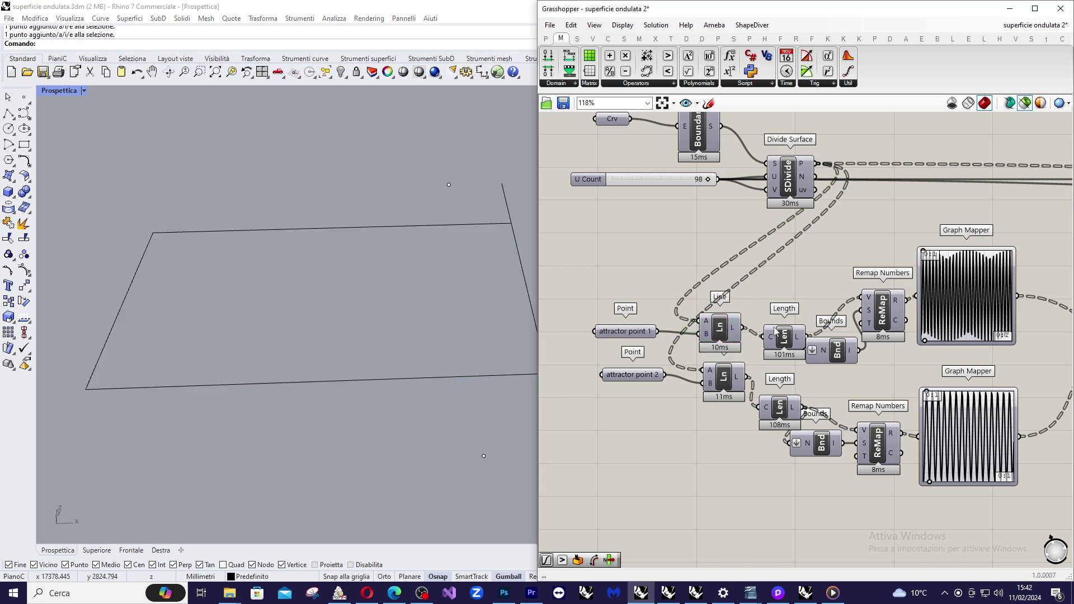
left_click(782, 341)
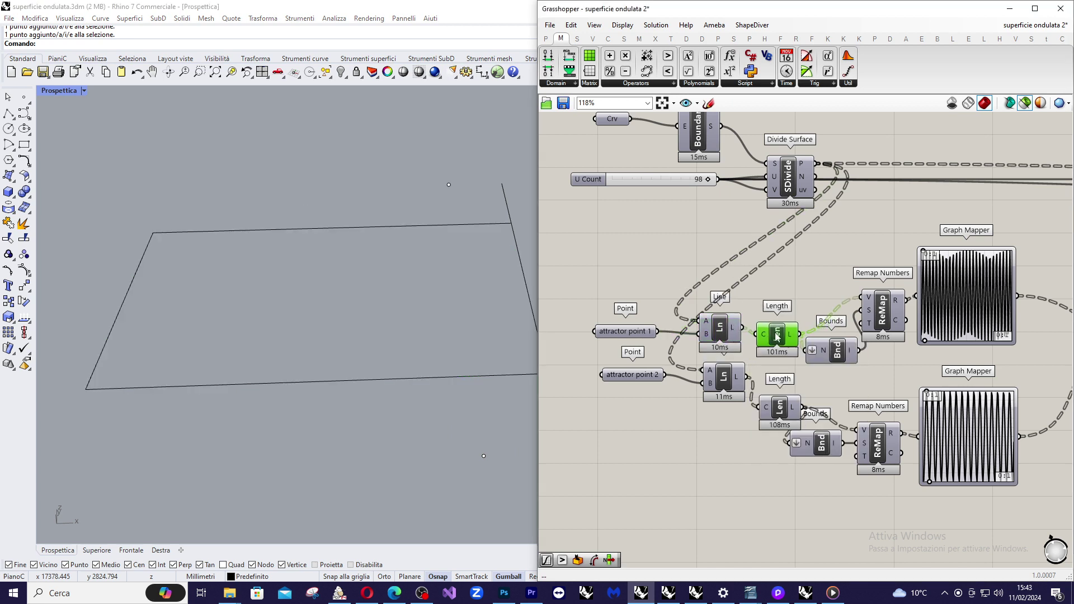
scroll(794, 336, "up", 2)
mouse_move(799, 337)
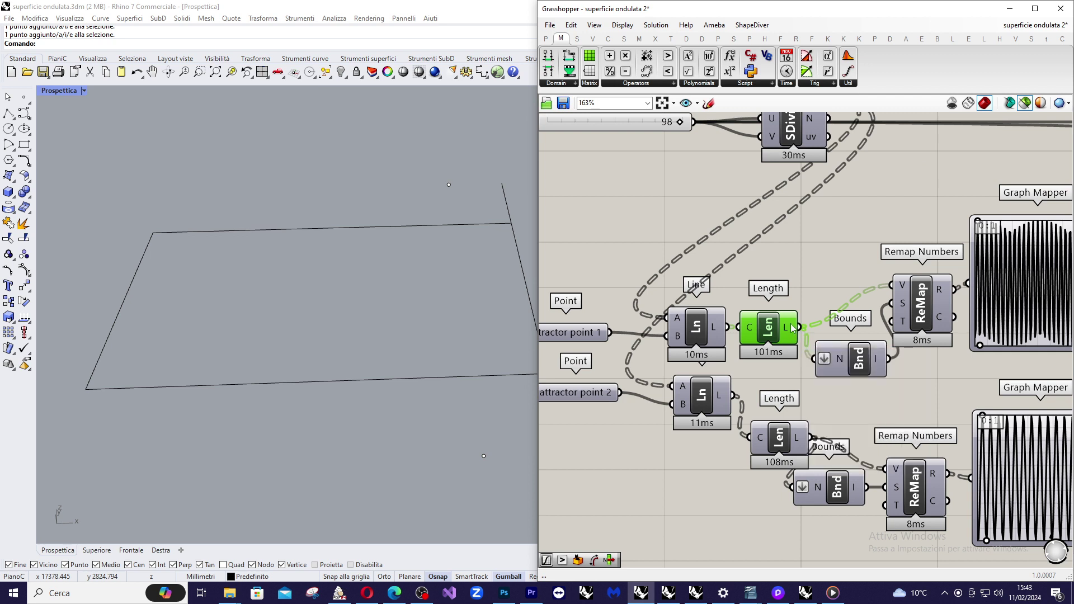
mouse_move(840, 360)
mouse_move(880, 357)
scroll(894, 307, "up", 3)
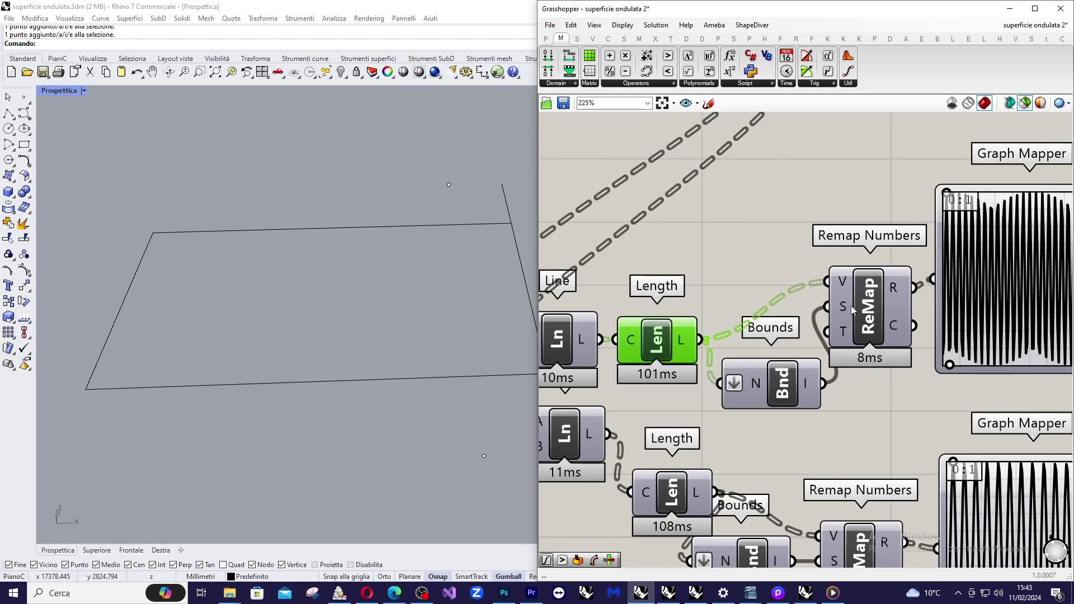
mouse_move(691, 345)
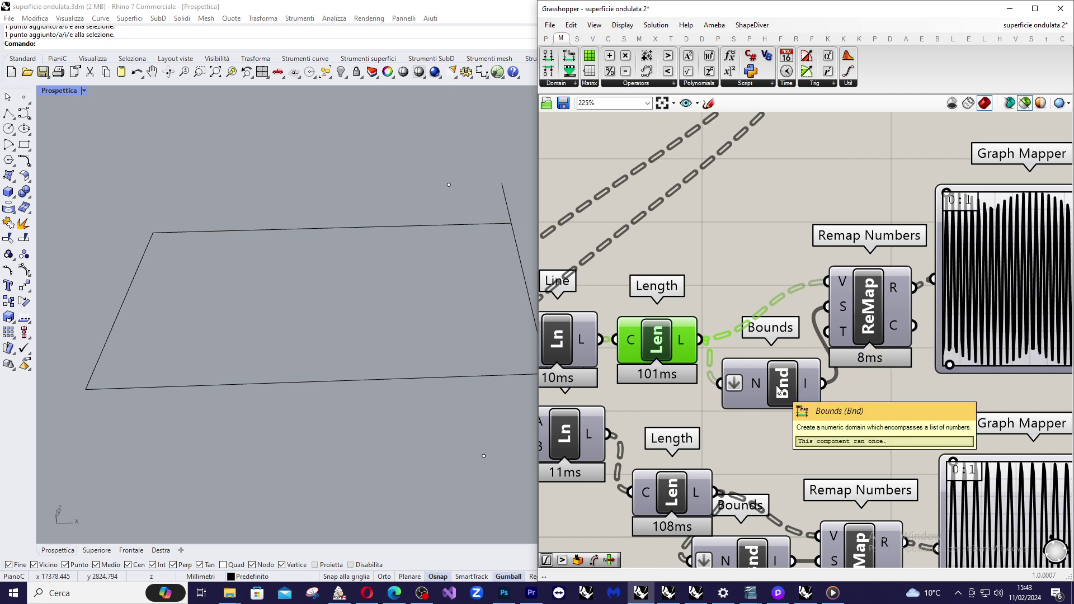
mouse_move(847, 337)
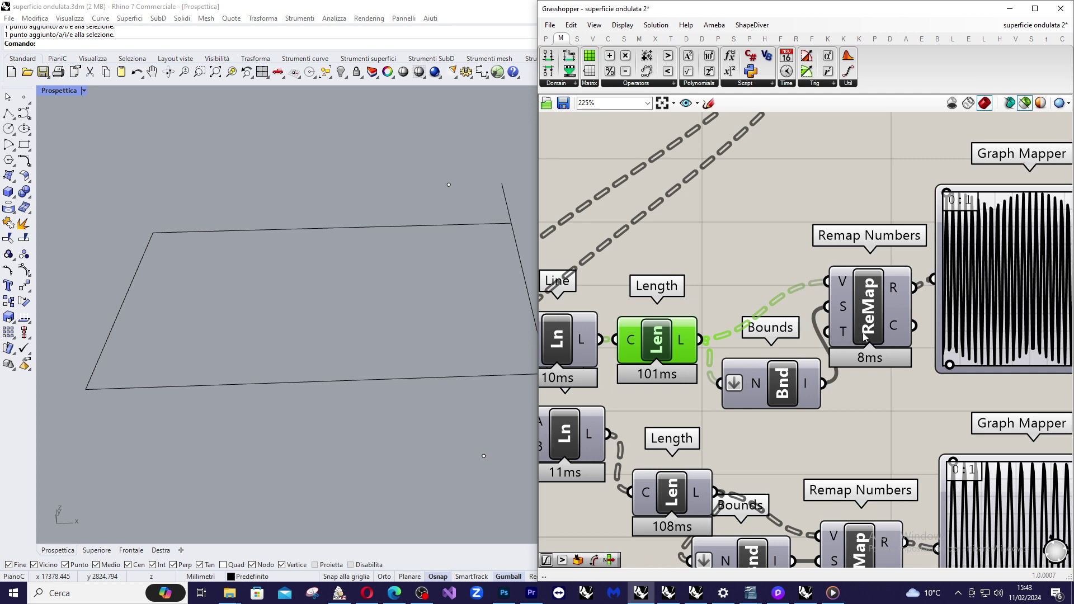
scroll(783, 324, "down", 1)
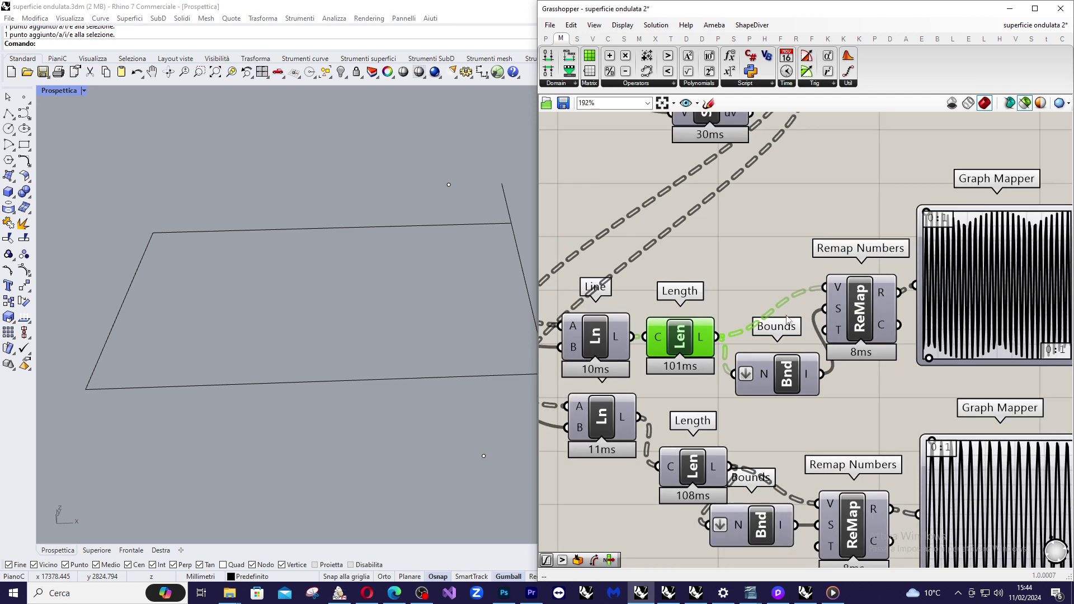
scroll(951, 285, "down", 3)
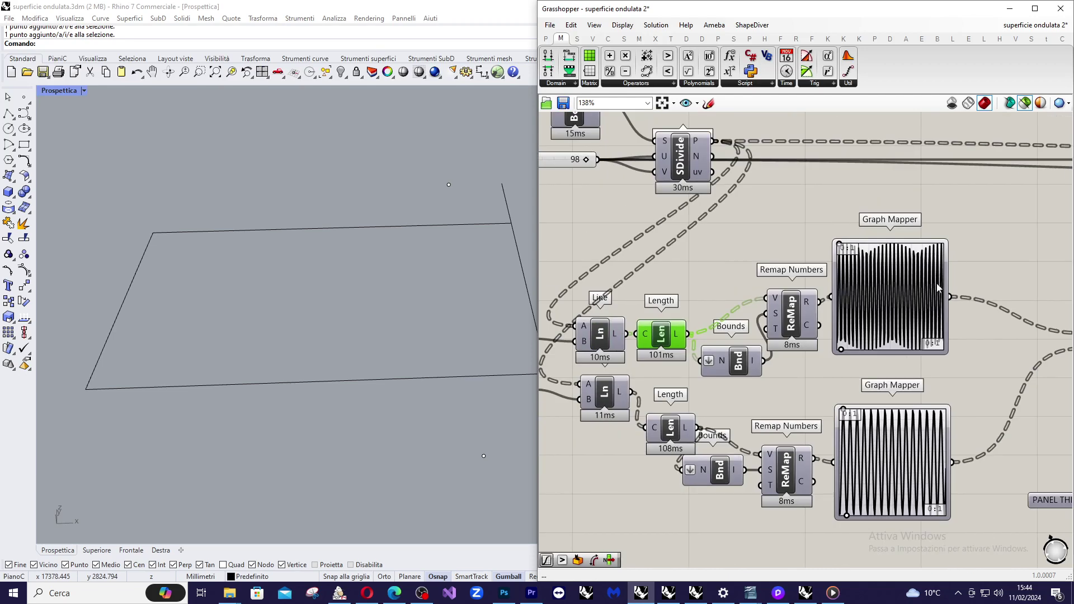
scroll(936, 283, "up", 1)
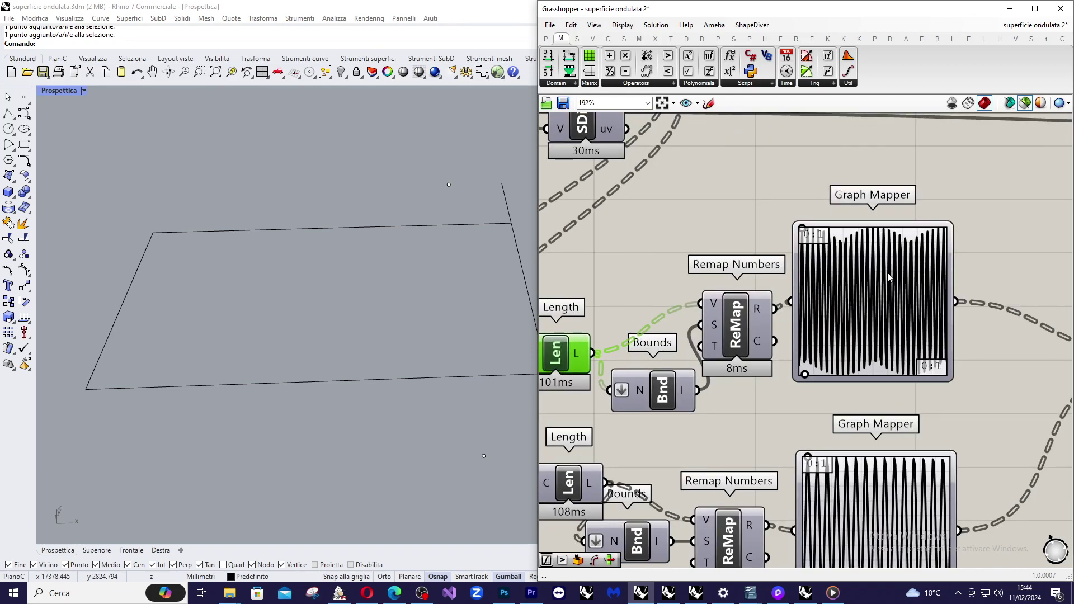
mouse_move(888, 278)
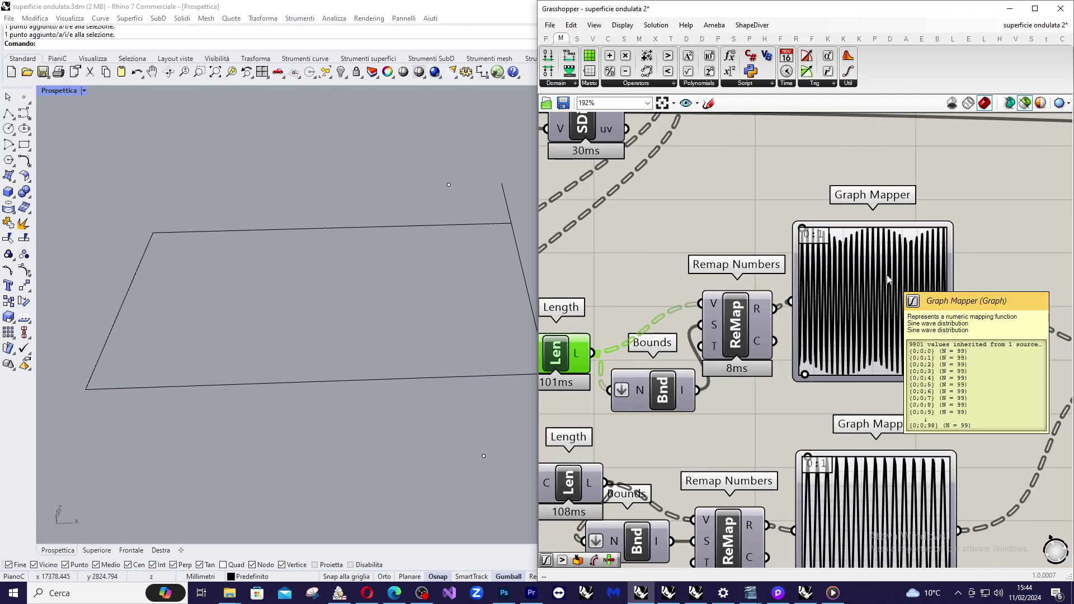
right_click(888, 278)
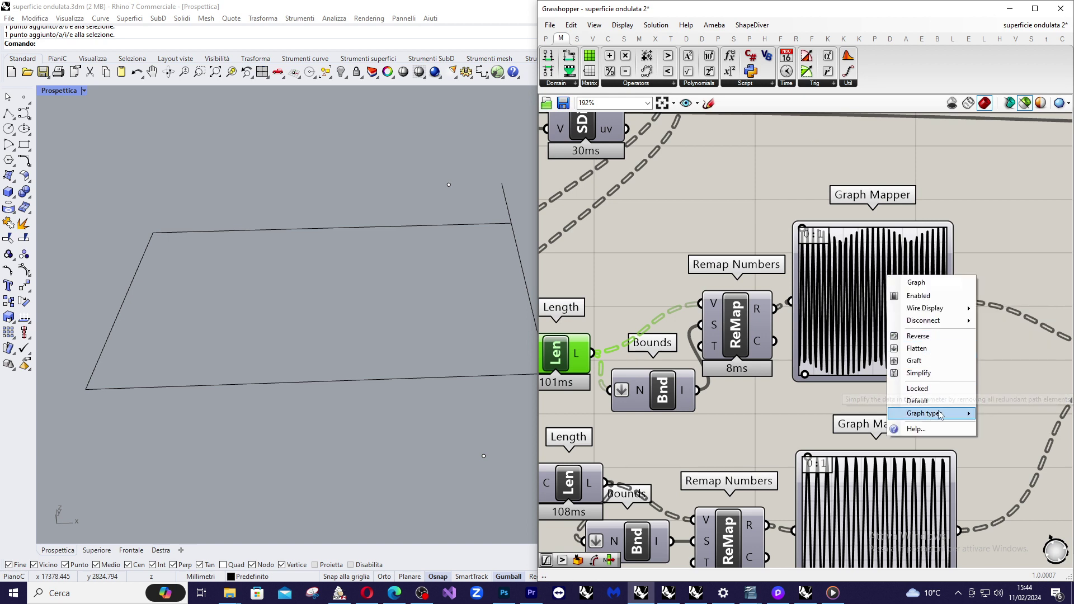
mouse_move(939, 414)
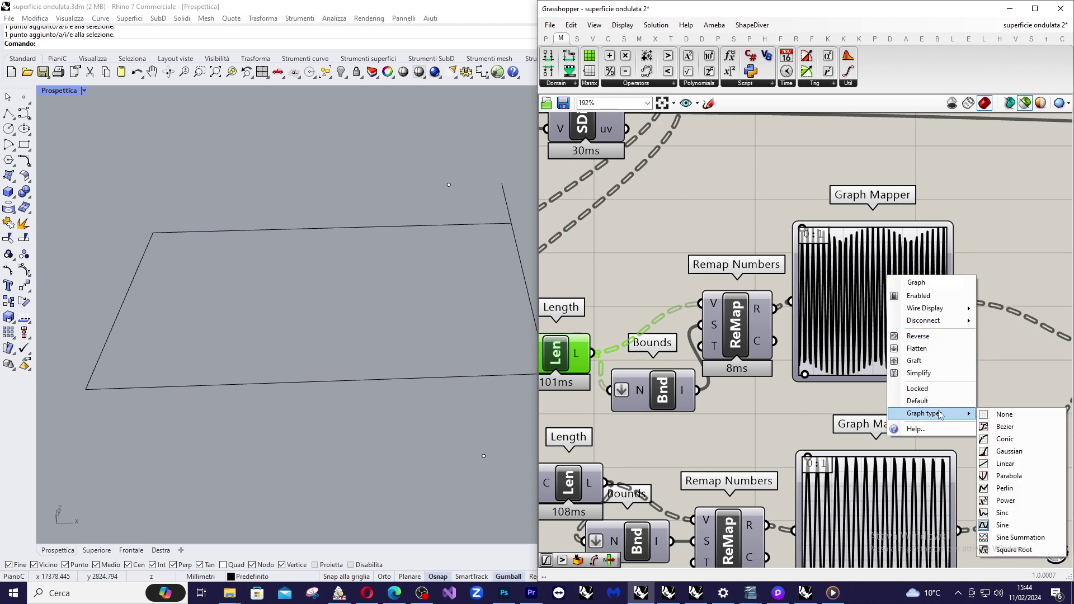
left_click(995, 264)
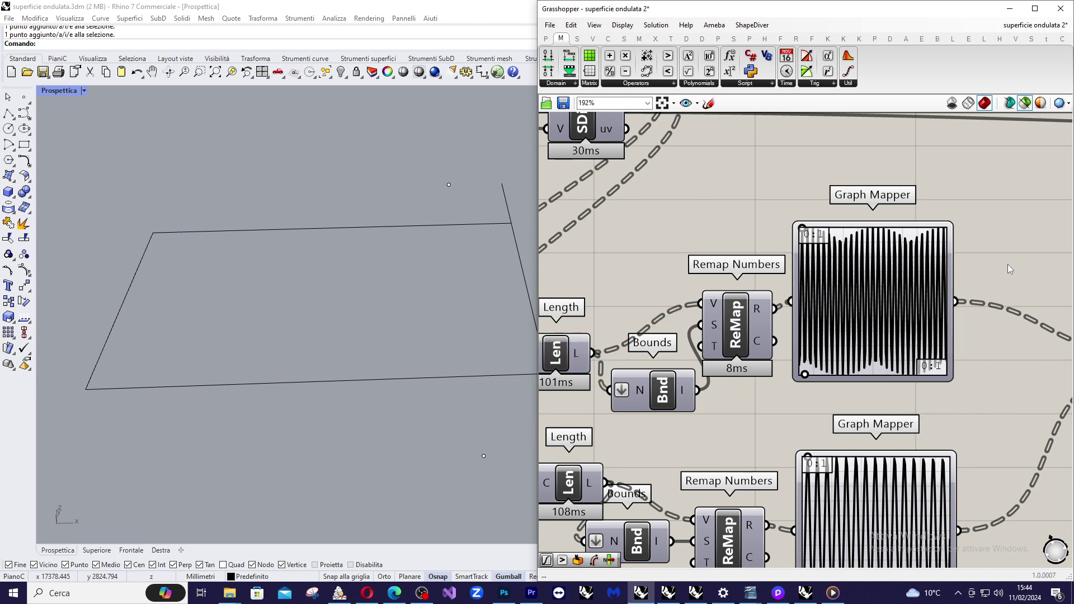
scroll(851, 282, "down", 3)
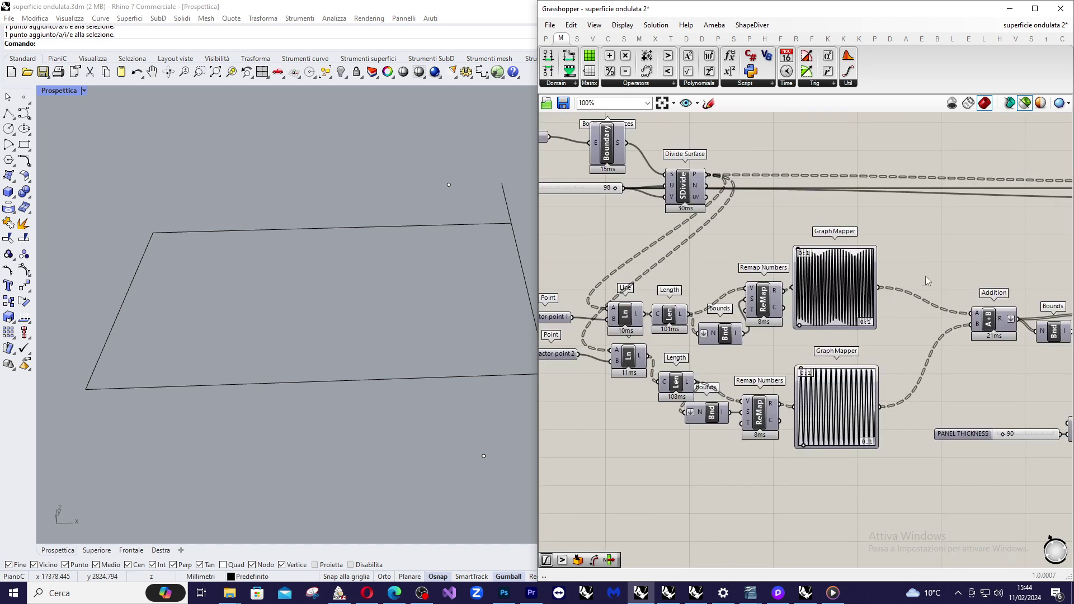
scroll(976, 263, "down", 1)
scroll(625, 345, "up", 2)
left_click_drag(718, 386, 621, 335)
left_click_drag(700, 346, 694, 387)
Set attractor point 2 with Set one Point, picking the green point in the viewport
left_click(691, 342)
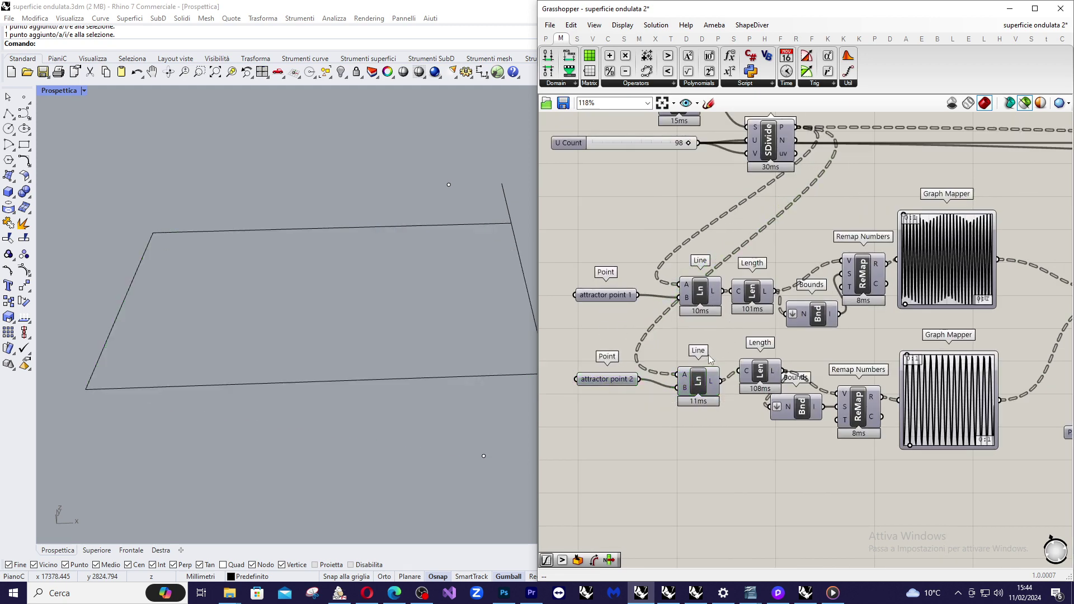
scroll(626, 381, "up", 3)
left_click(617, 378)
right_click(617, 378)
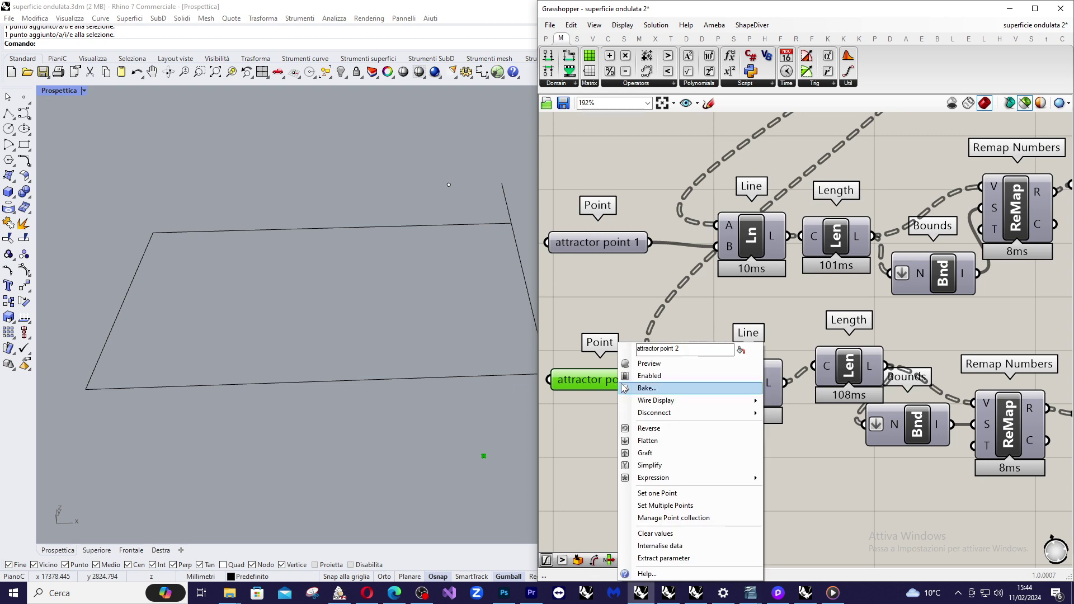
left_click(699, 493)
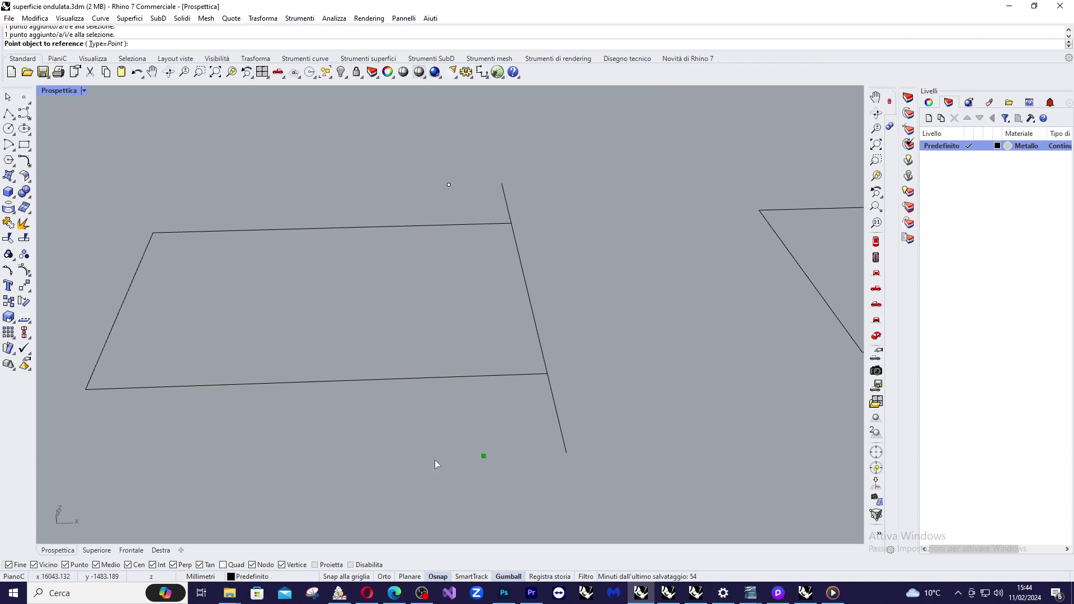
left_click(484, 456)
left_click(773, 344)
Preview the second Line and Length components' results for attractor point 2
left_click(756, 378)
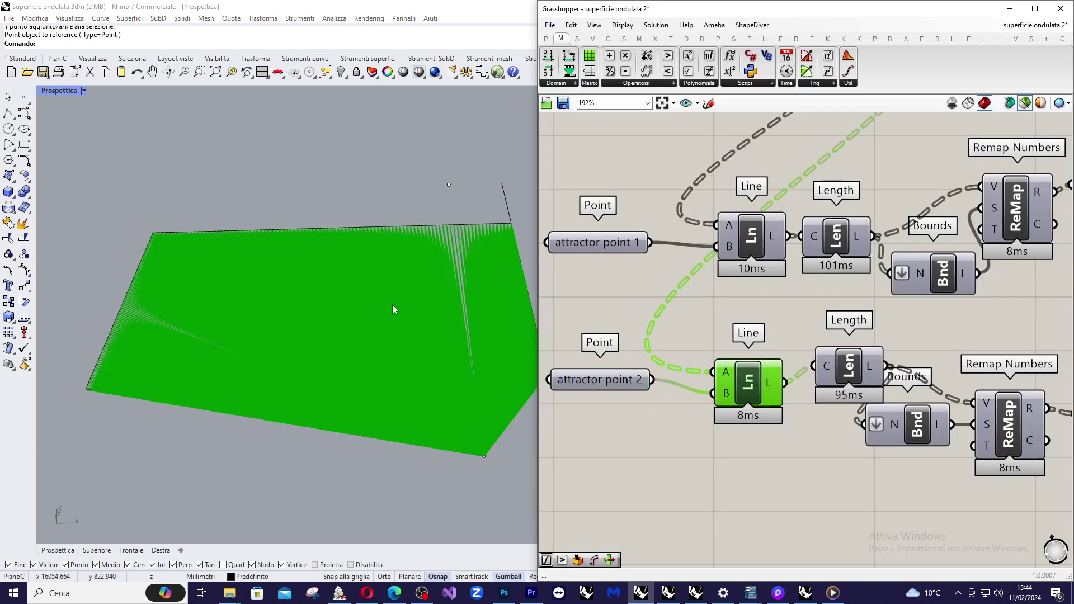
scroll(470, 264, "up", 5)
scroll(464, 258, "down", 5)
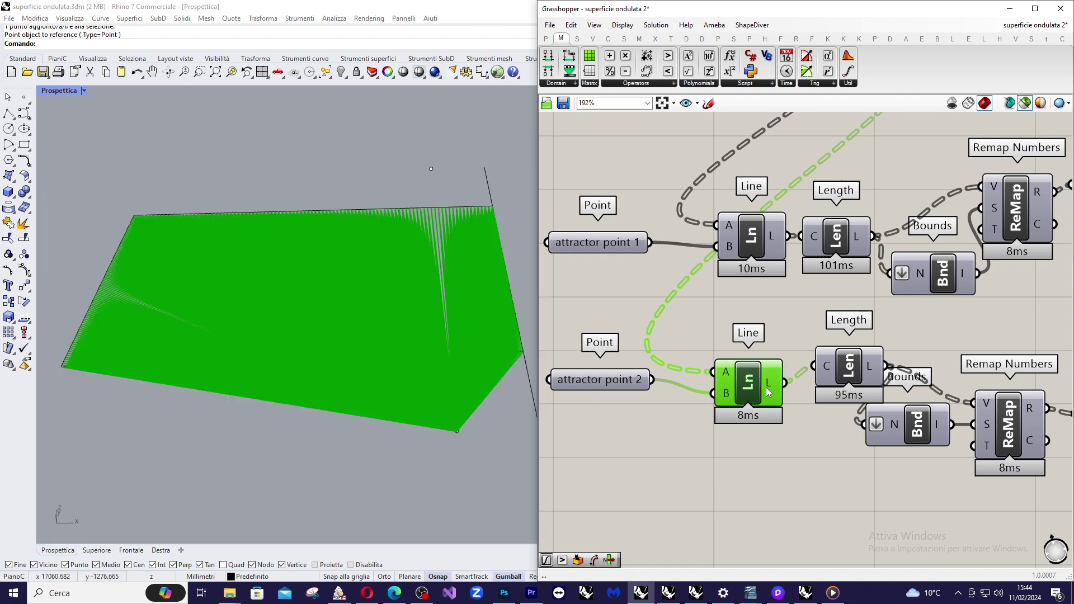
scroll(875, 354, "up", 2)
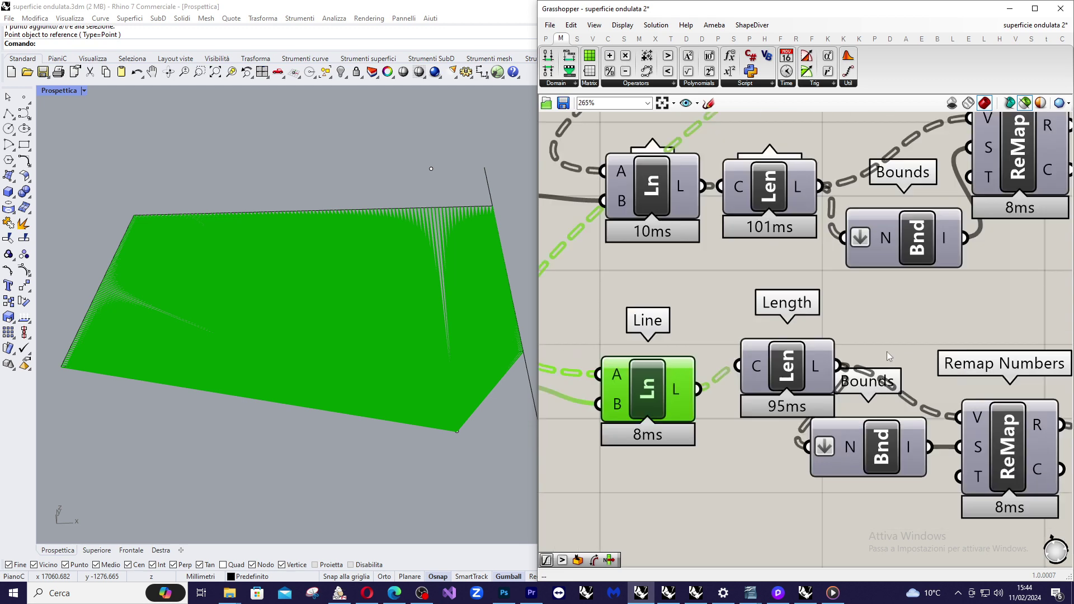
left_click_drag(814, 365, 790, 357)
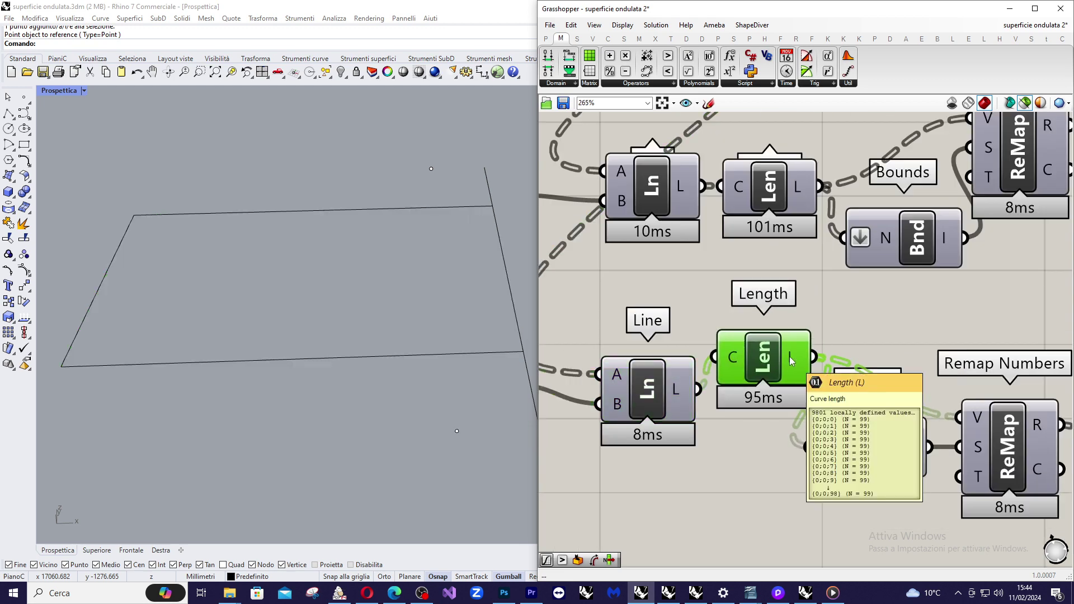
scroll(790, 357, "down", 2)
scroll(867, 412, "up", 3)
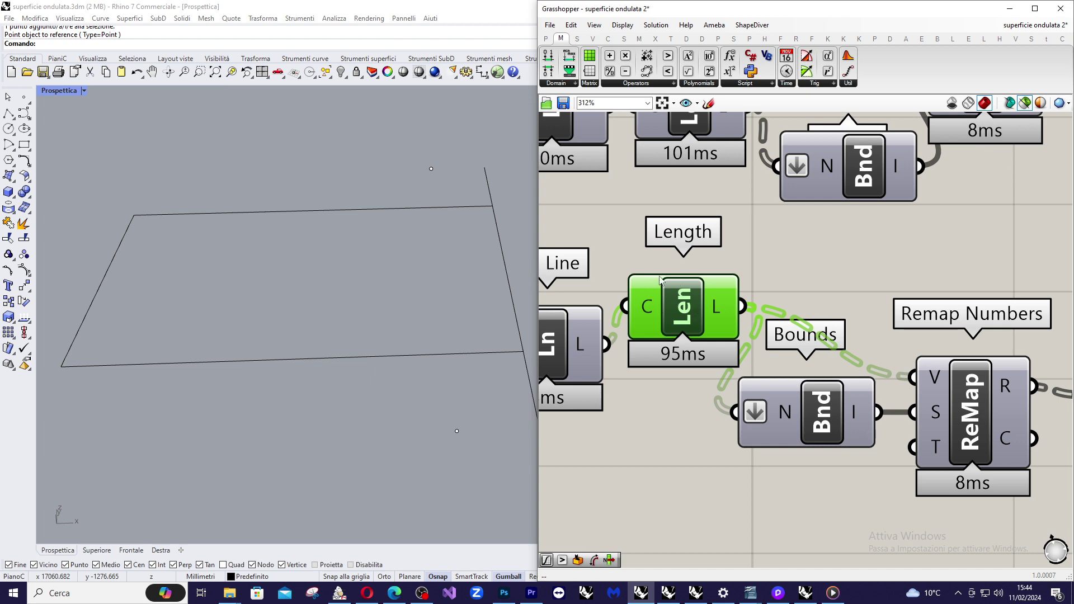
scroll(704, 299, "down", 3)
scroll(797, 386, "up", 3)
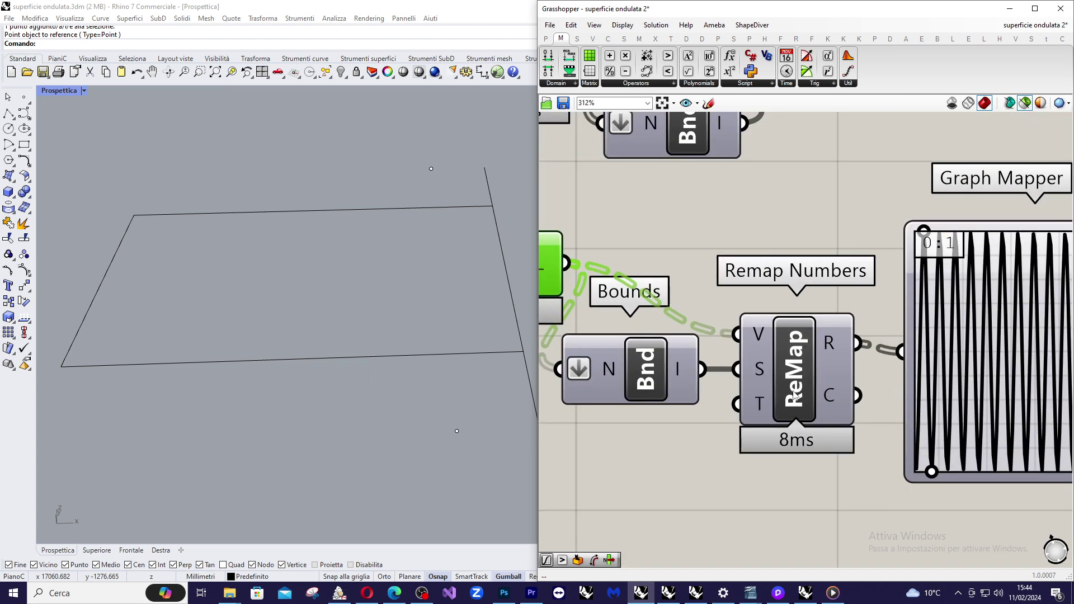
mouse_move(763, 394)
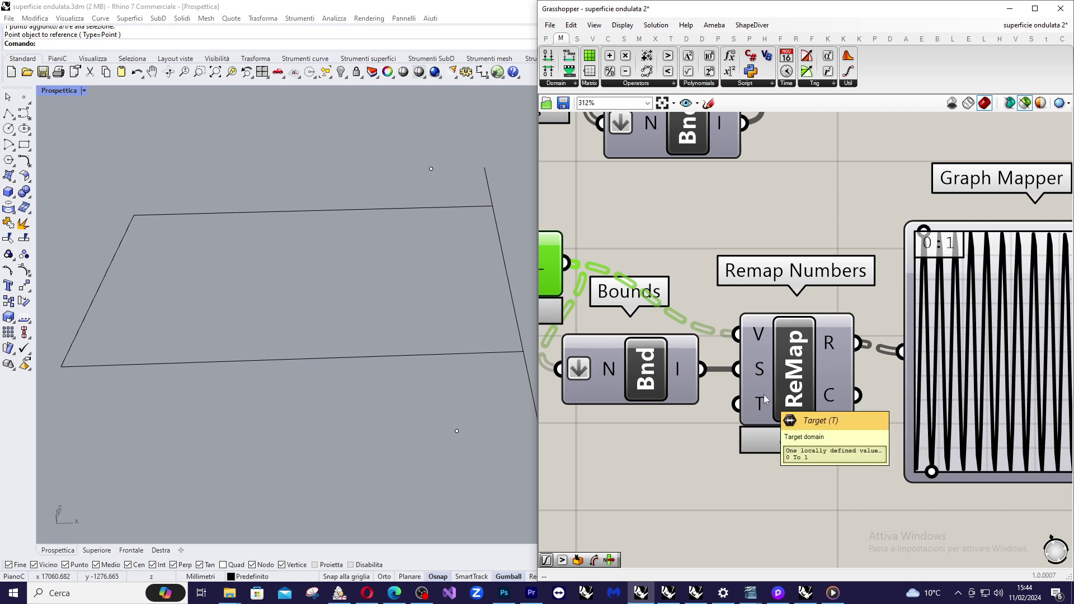
scroll(763, 395, "down", 5)
double_click(805, 327)
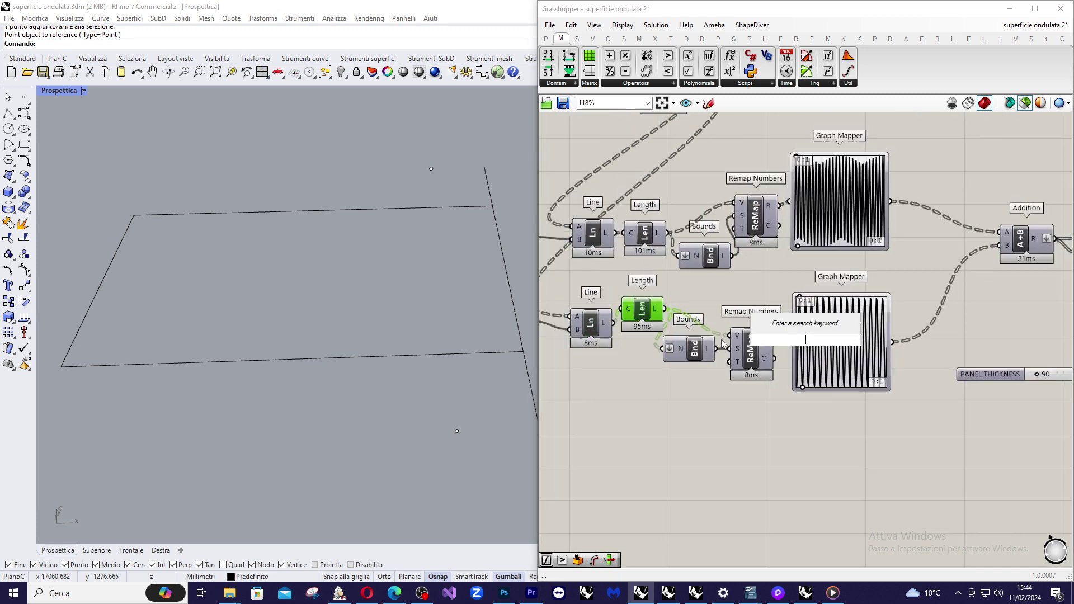
key("Escape")
scroll(960, 302, "up", 3)
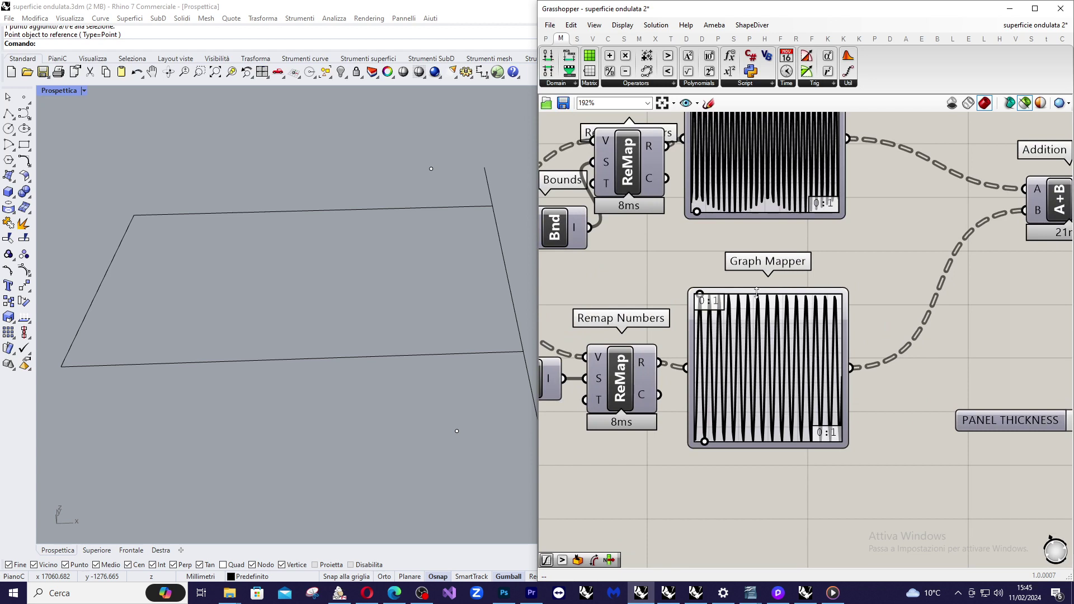
mouse_move(770, 368)
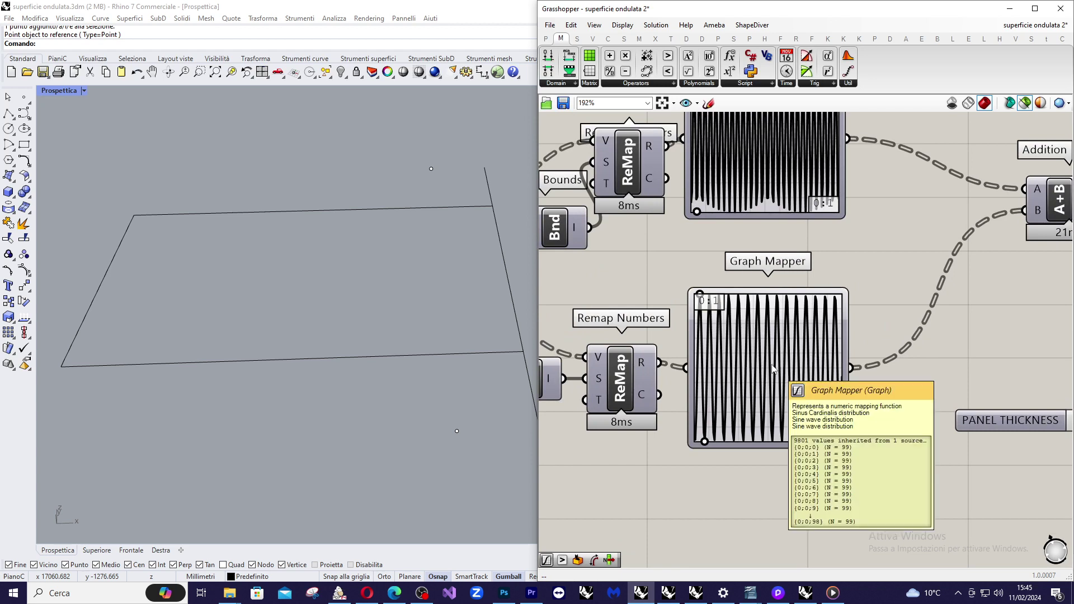
left_click(773, 368)
scroll(774, 369, "down", 2)
scroll(753, 369, "up", 3)
scroll(786, 353, "down", 2)
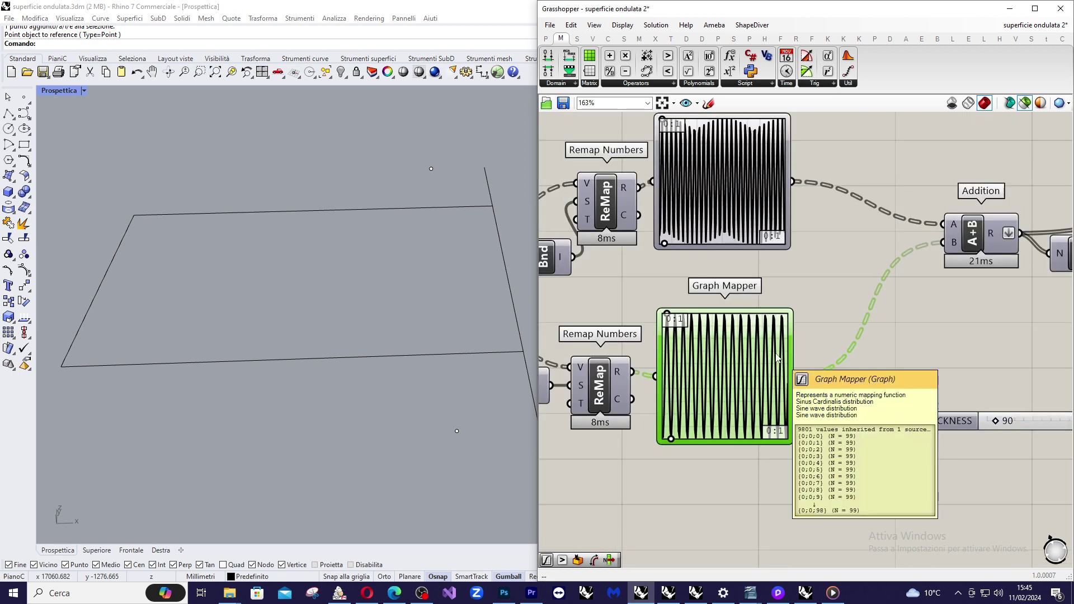
scroll(774, 317, "down", 2)
scroll(779, 246, "up", 2)
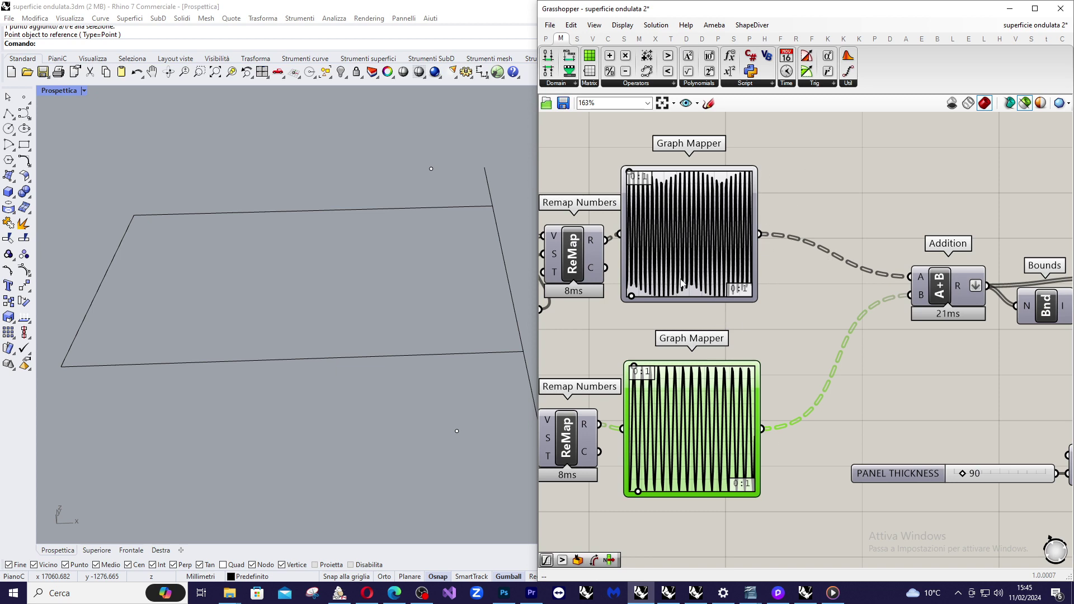
scroll(895, 279, "down", 1)
scroll(892, 286, "up", 2)
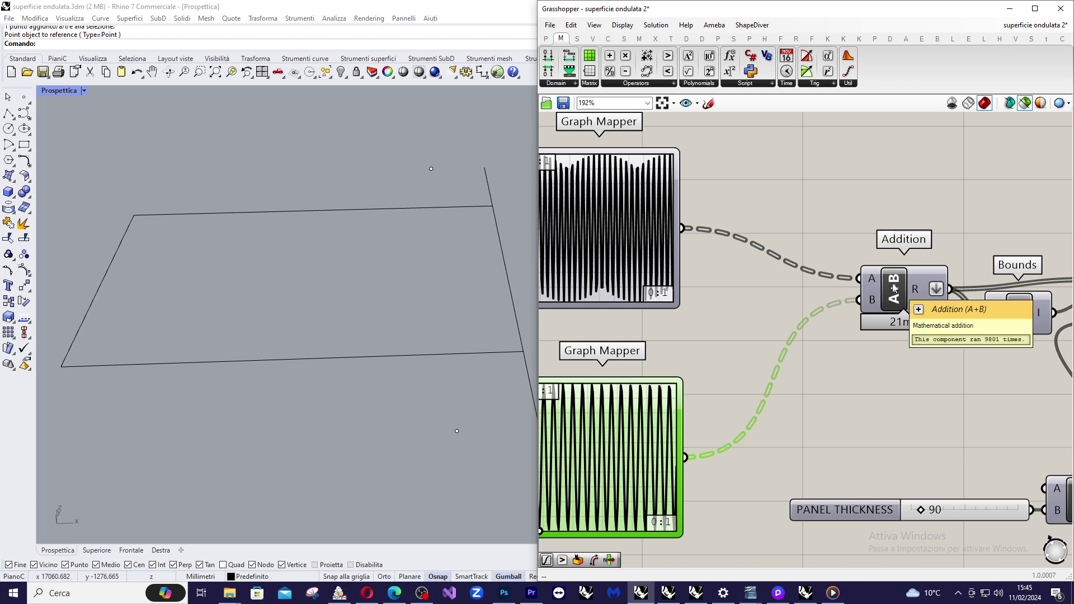
left_click(897, 291)
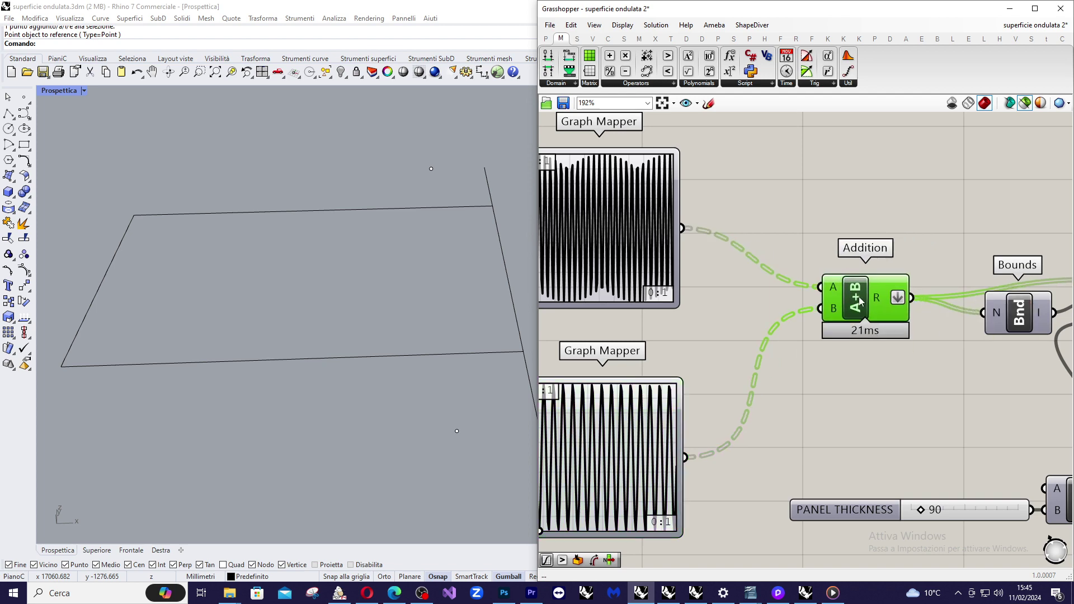
scroll(787, 312, "down", 2)
scroll(726, 323, "up", 4)
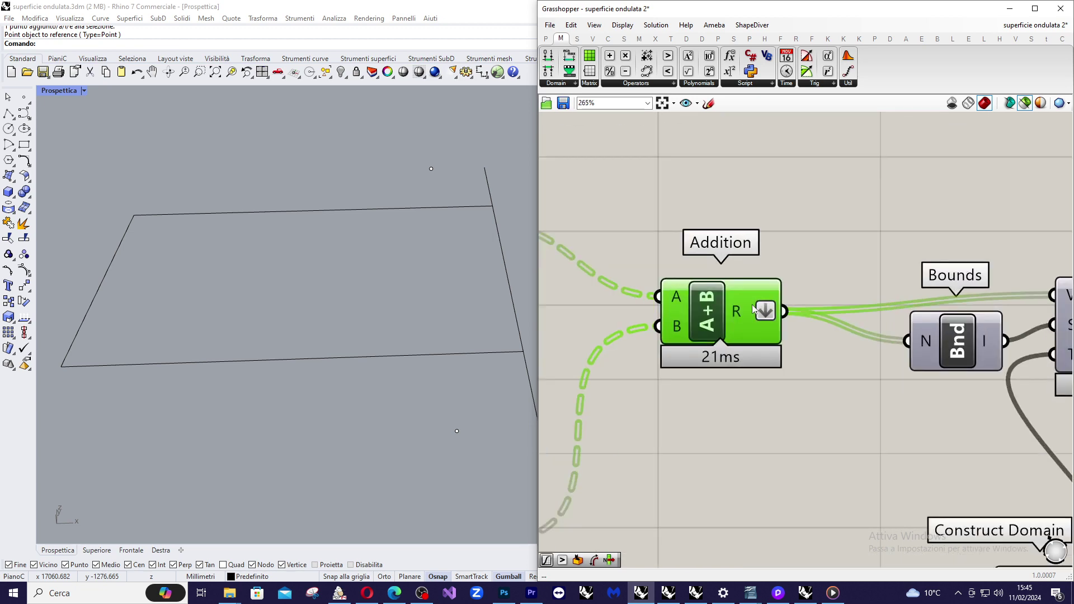
scroll(753, 309, "down", 2)
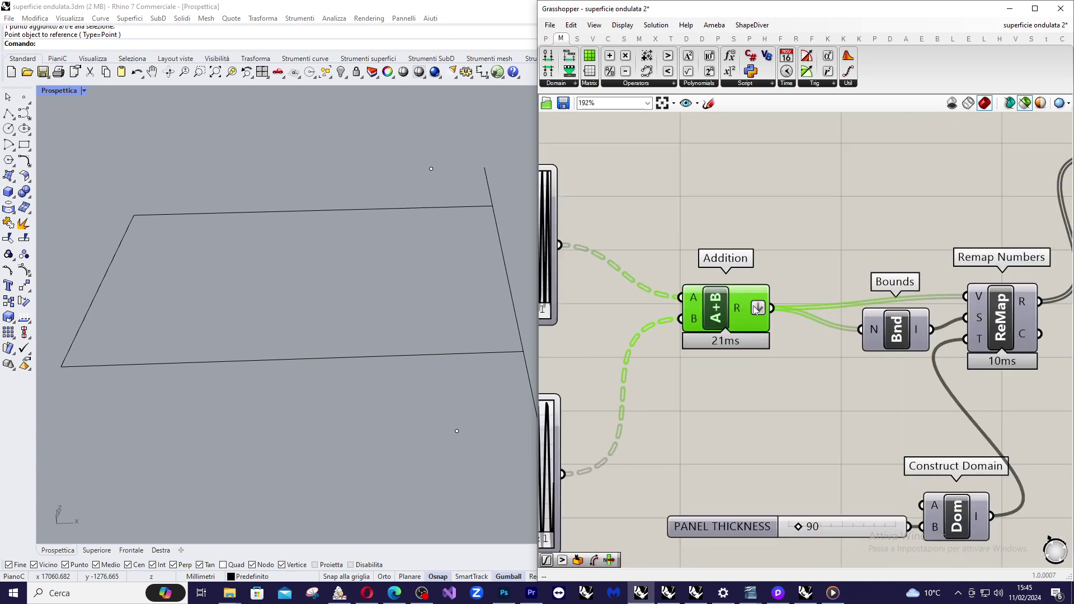
scroll(783, 296, "down", 1)
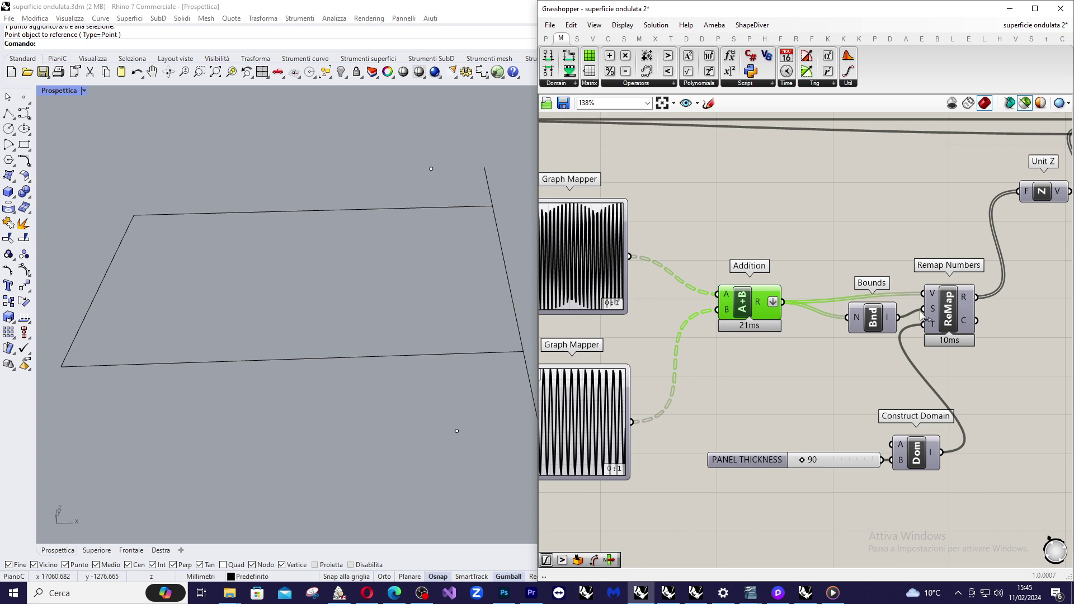
scroll(926, 317, "up", 2)
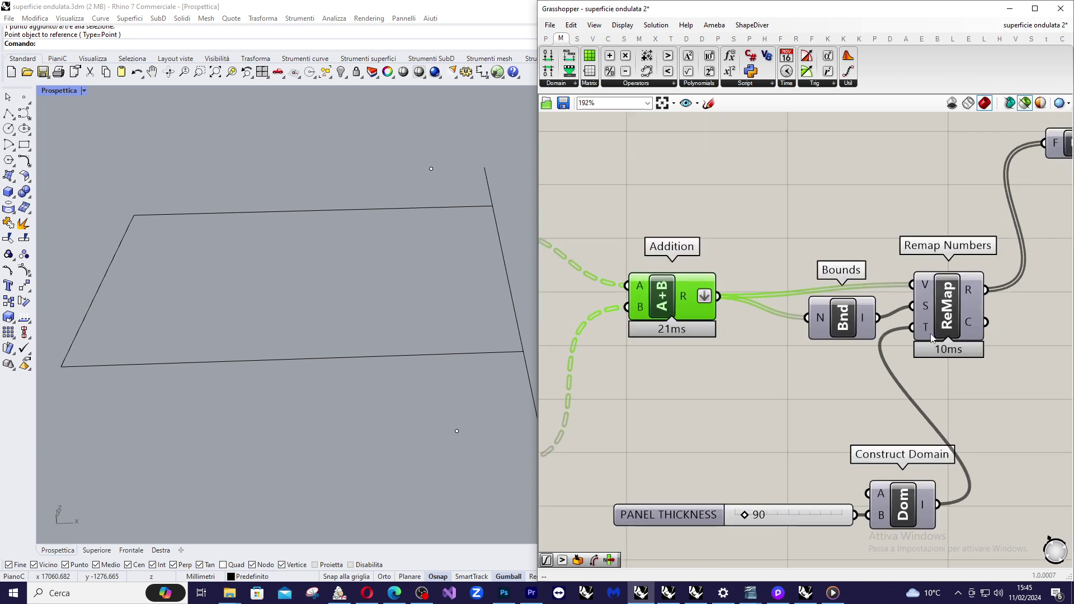
mouse_move(928, 334)
scroll(899, 466, "up", 3)
scroll(652, 449, "down", 1)
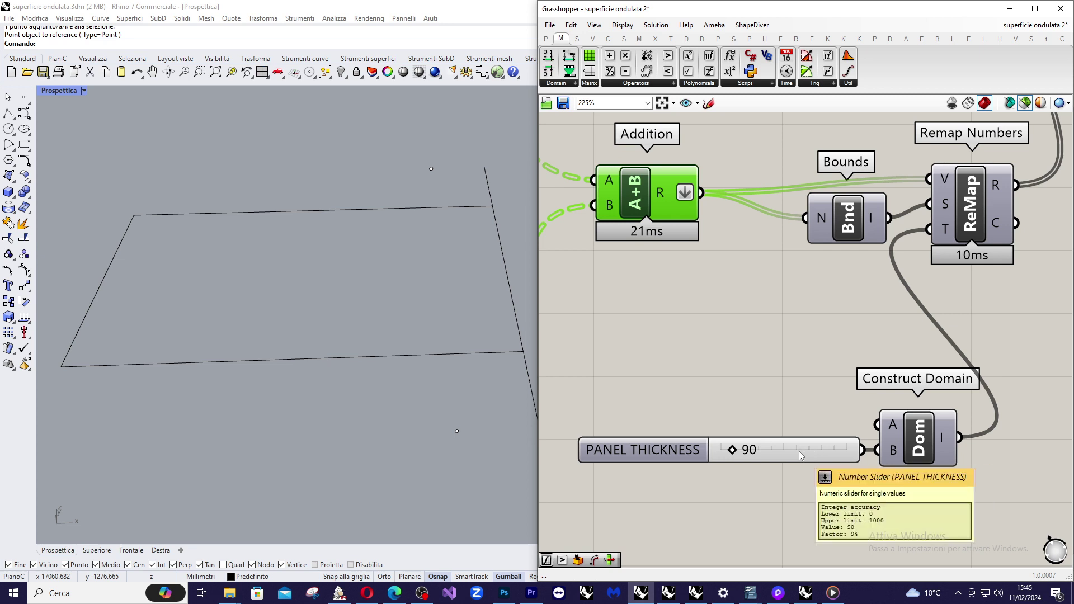
scroll(721, 447, "down", 1)
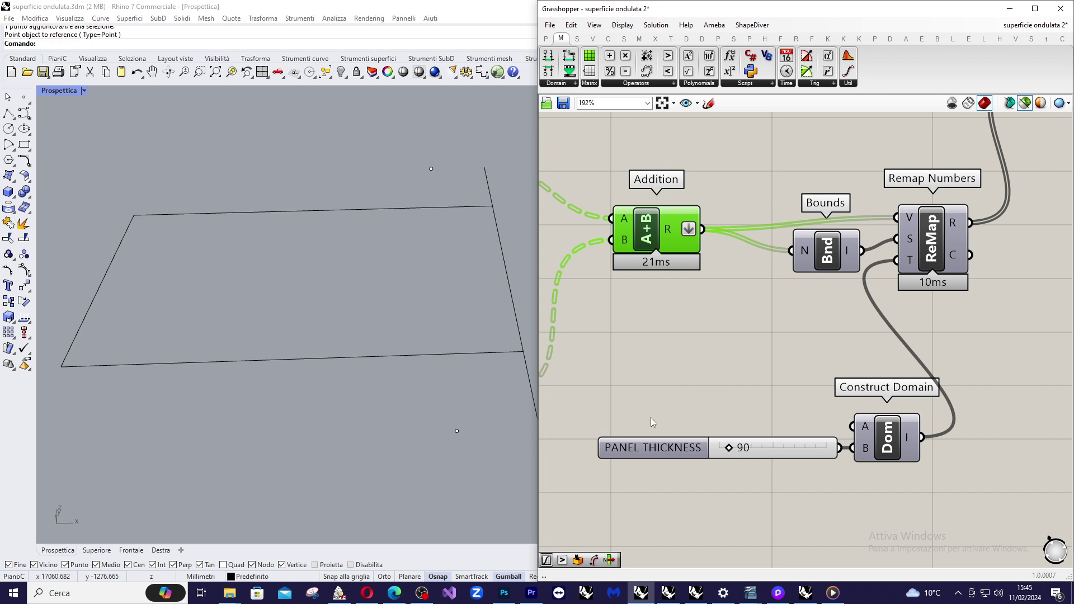
scroll(720, 453, "down", 2)
scroll(730, 422, "down", 1)
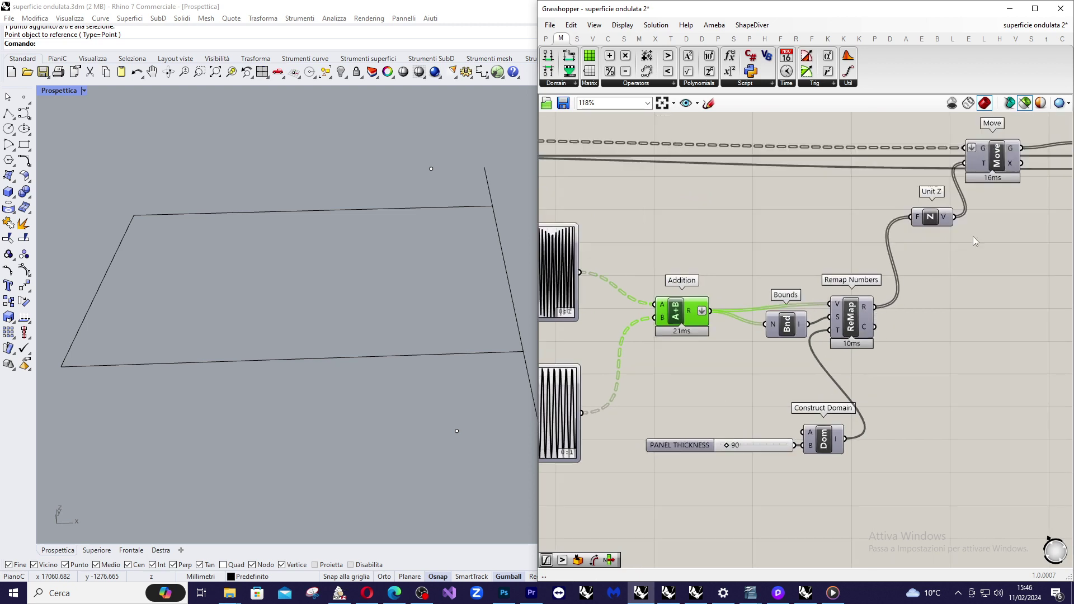
scroll(983, 235, "up", 3)
mouse_move(787, 362)
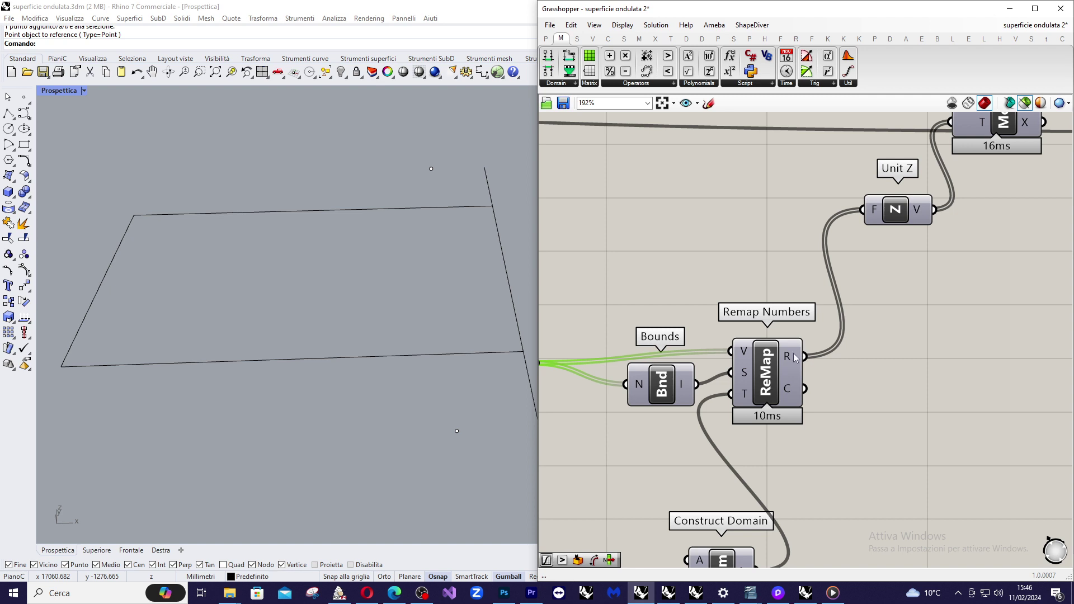
scroll(794, 358, "down", 2)
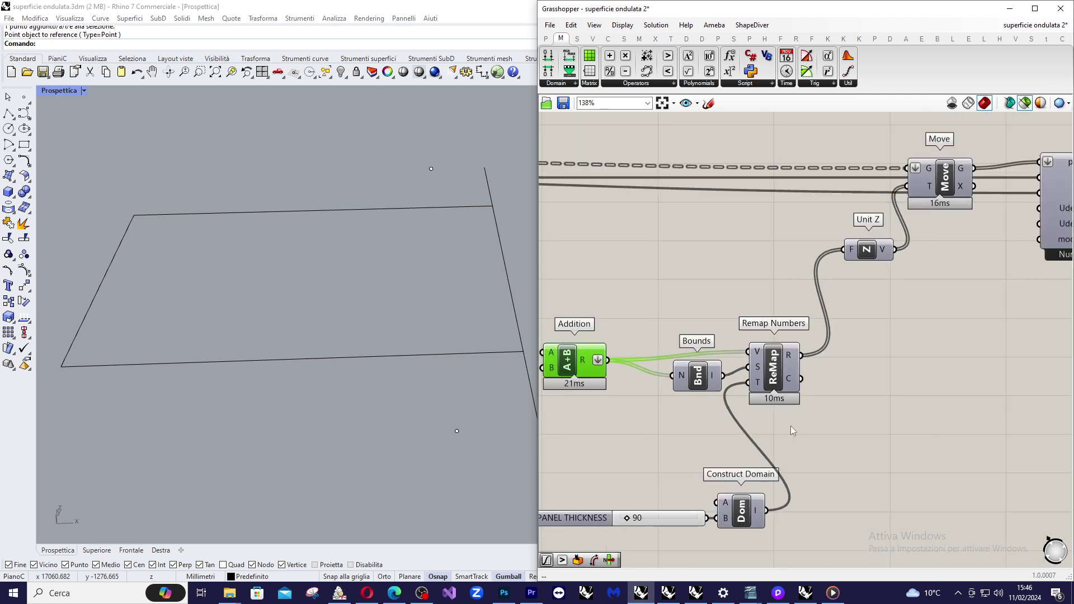
scroll(804, 320, "up", 3)
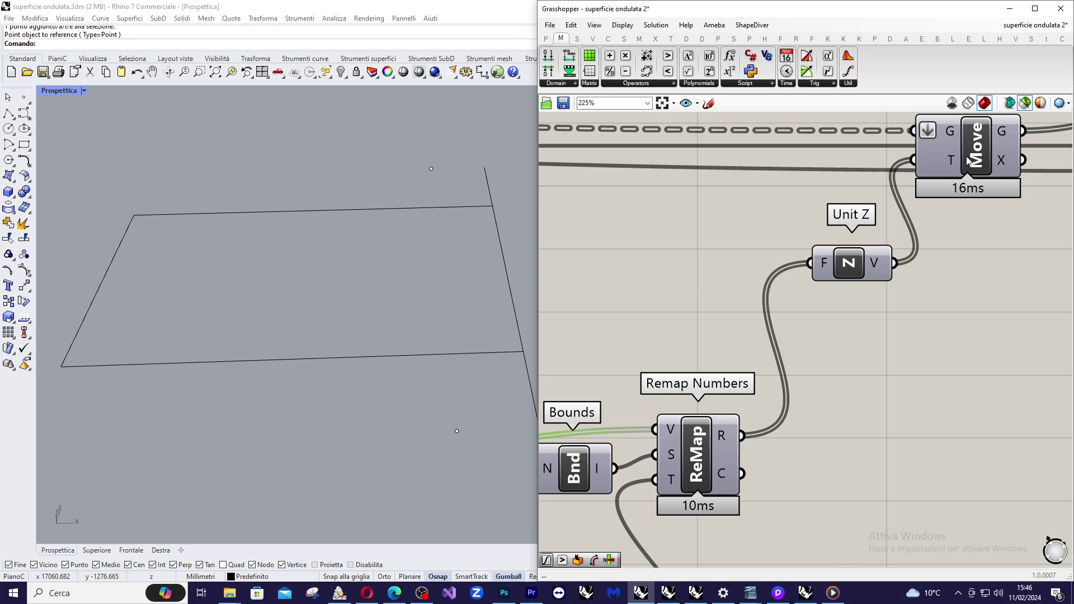
scroll(735, 438, "down", 2)
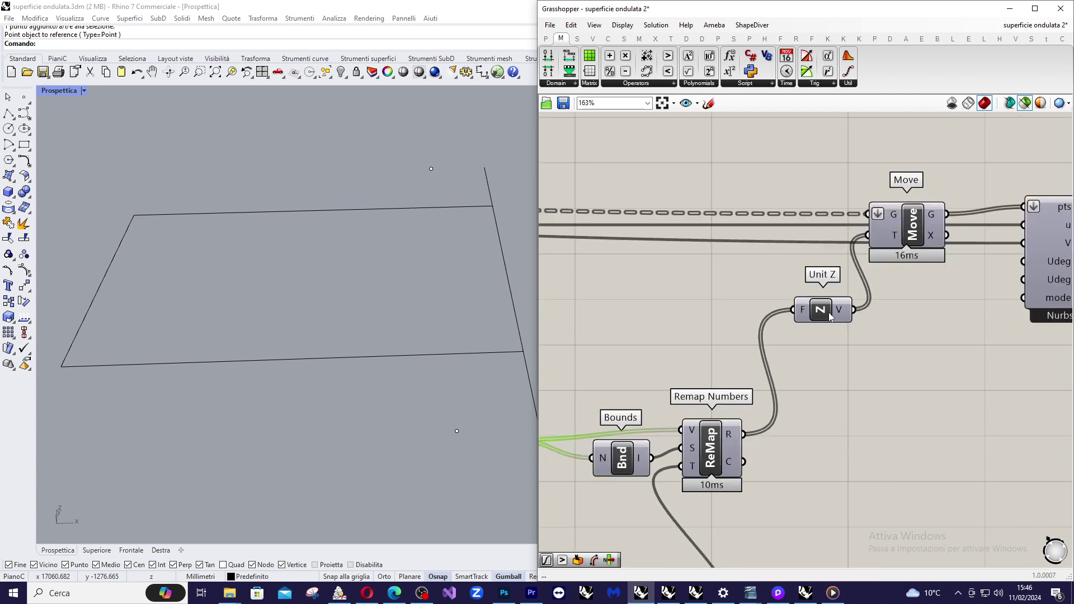
scroll(851, 310, "up", 3)
scroll(839, 288, "down", 2)
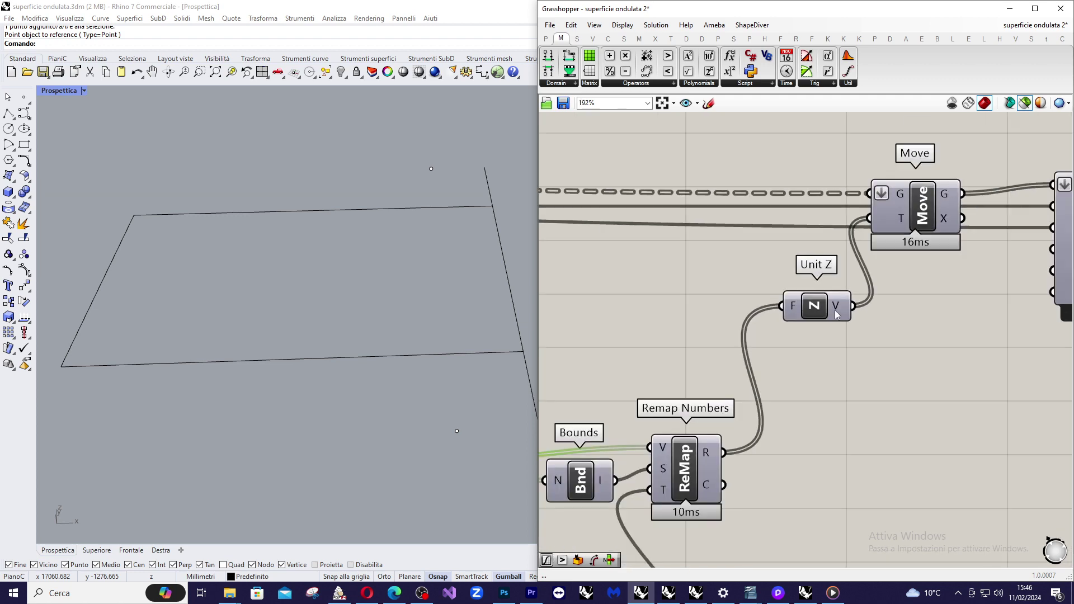
scroll(940, 259, "down", 3)
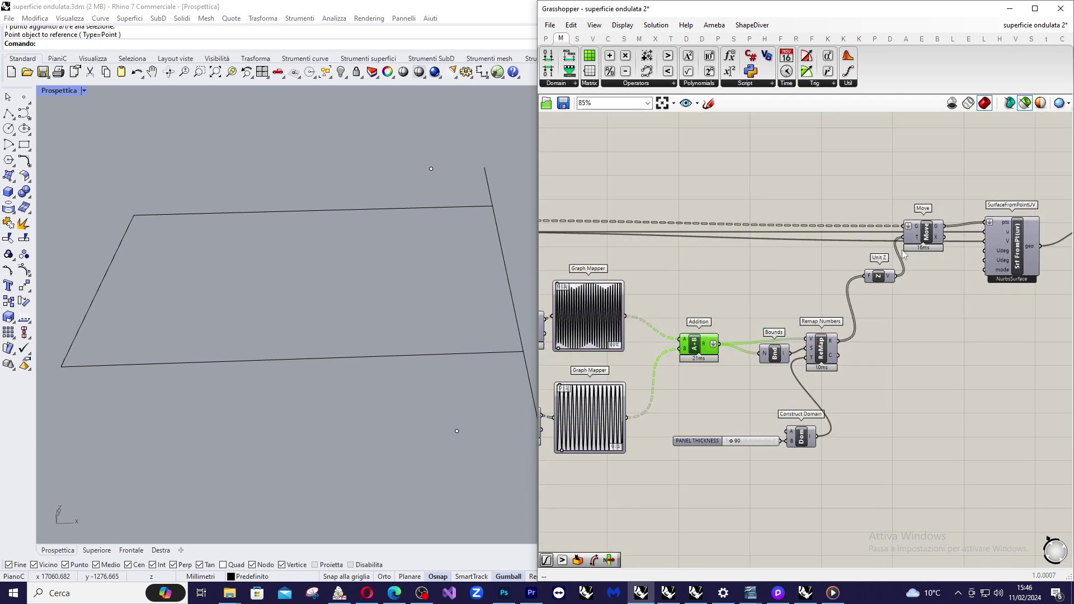
scroll(609, 216, "up", 3)
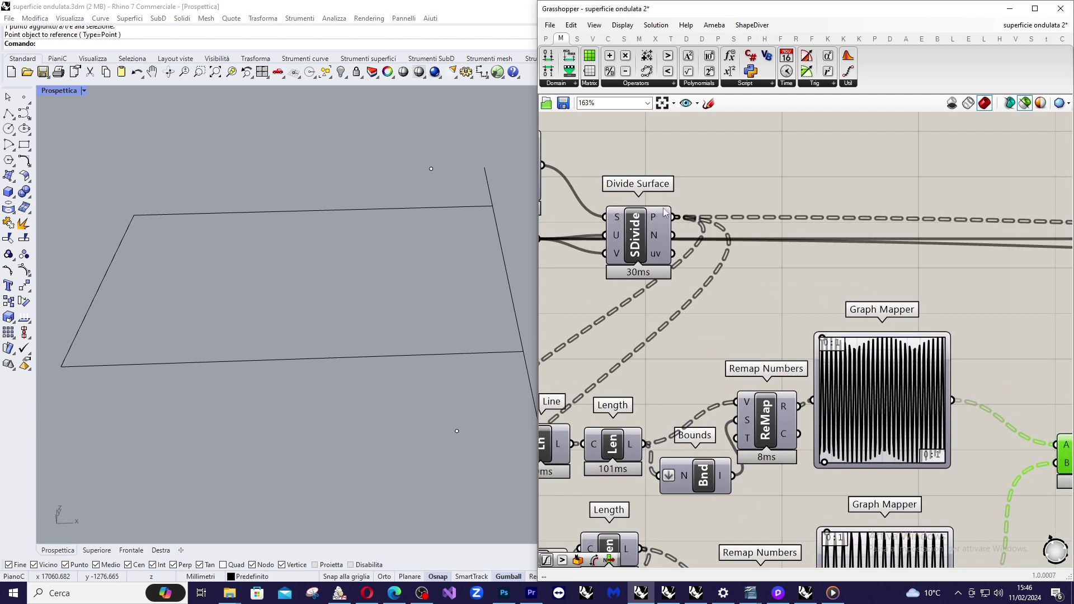
scroll(630, 209, "down", 3)
scroll(756, 376, "up", 3)
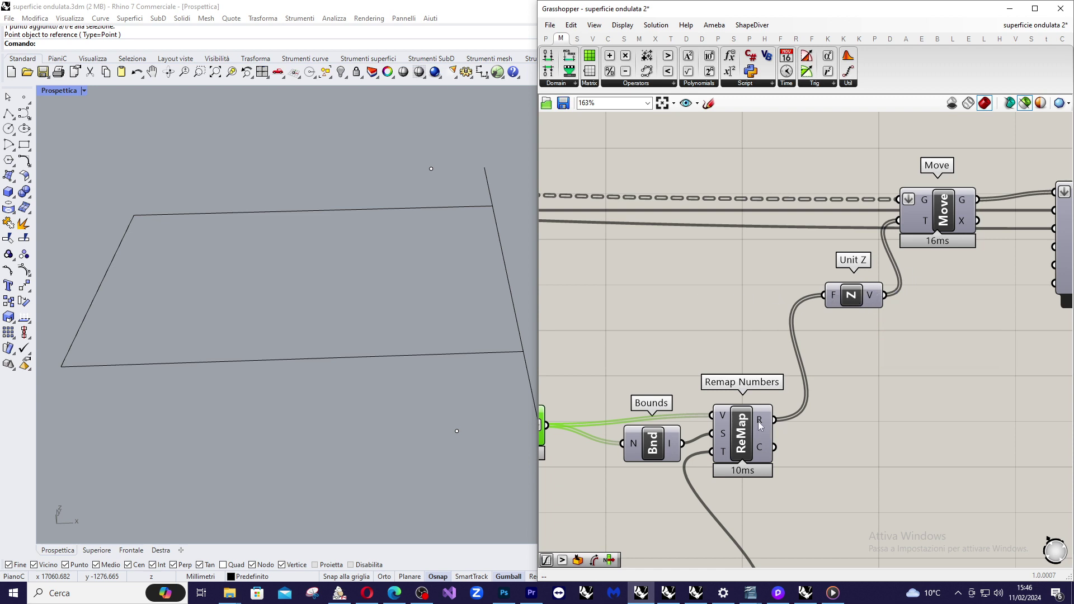
scroll(675, 342, "down", 1)
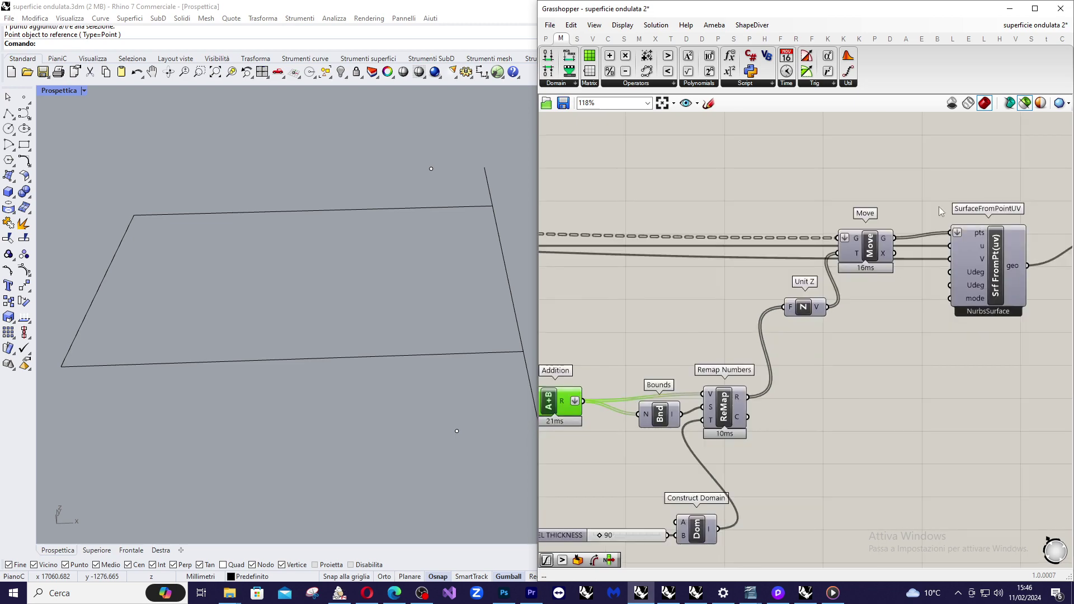
Preview the Move component's lifted point grid, orbit to it, then preview SurfaceFromPointUV's surface
scroll(912, 201, "up", 2)
left_click(844, 266)
scroll(463, 266, "up", 8)
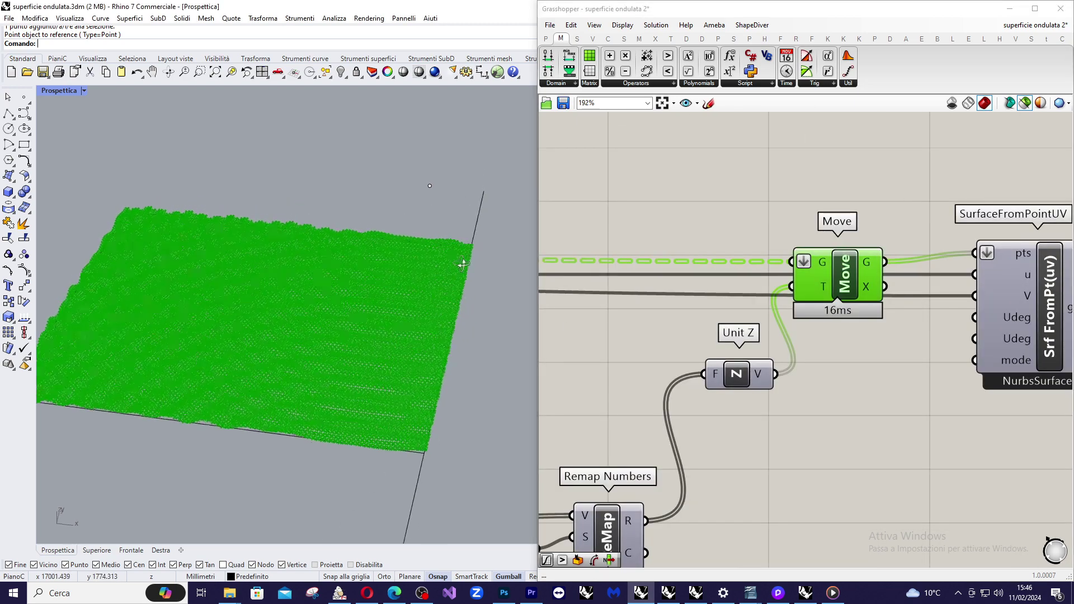
scroll(432, 263, "down", 8)
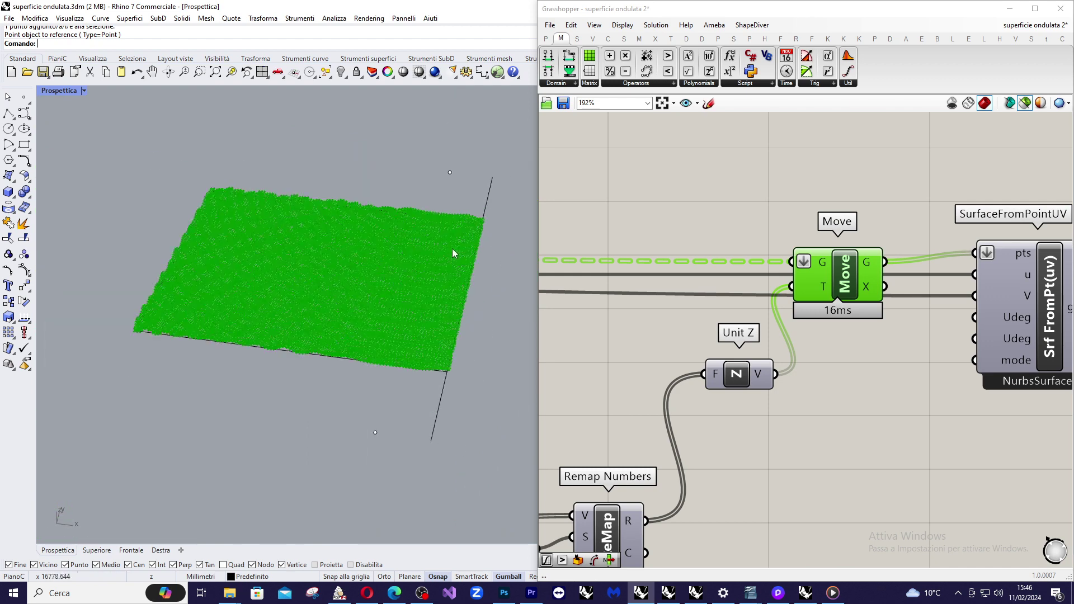
right_click_drag(876, 213, 894, 215)
right_click_drag(462, 232, 436, 239)
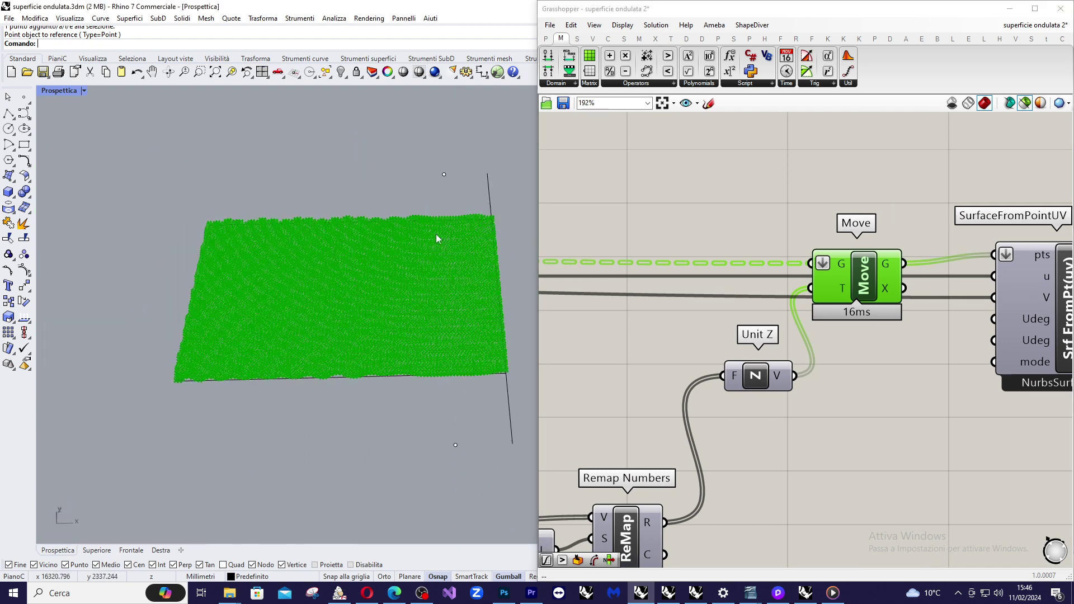
scroll(839, 218, "down", 3)
scroll(940, 235, "up", 2)
scroll(940, 235, "up", 3)
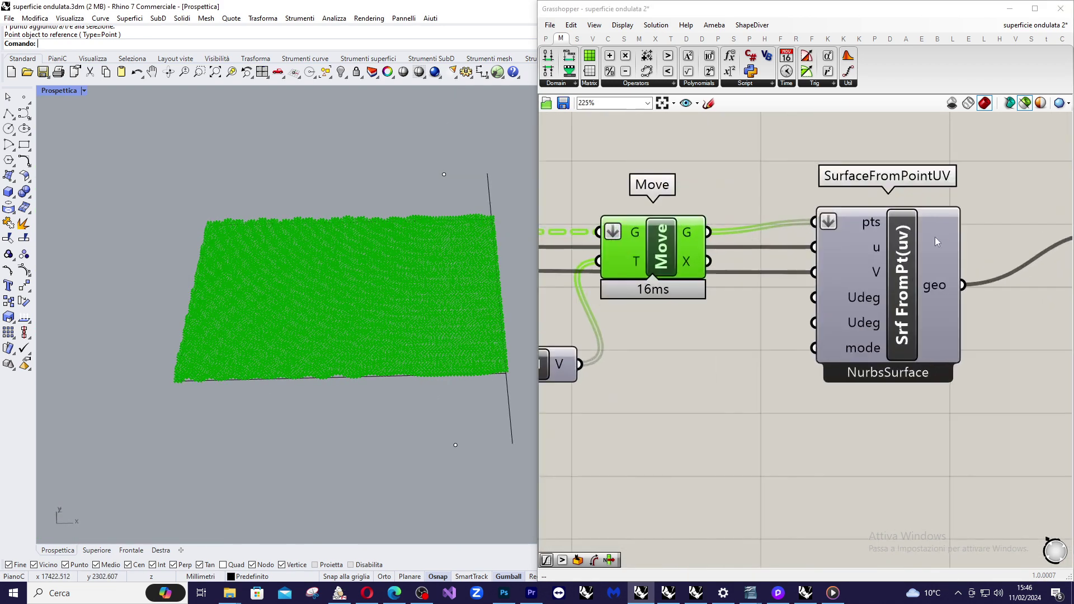
left_click(903, 262)
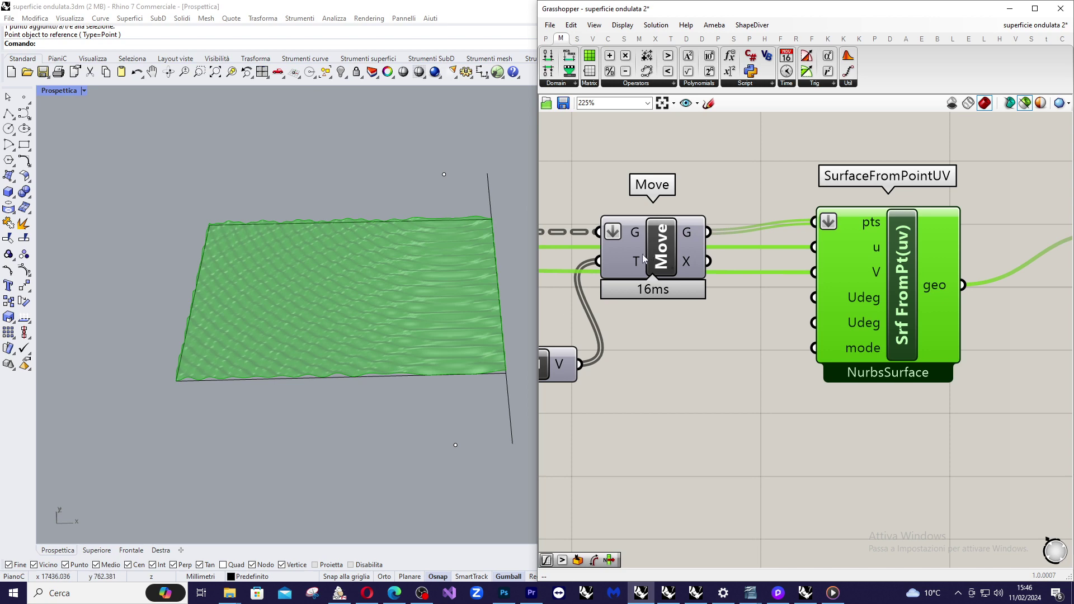
Assign Metallo (Metal) to the Custom Preview's M input through Set one material
scroll(827, 224, "down", 3)
scroll(898, 226, "up", 2)
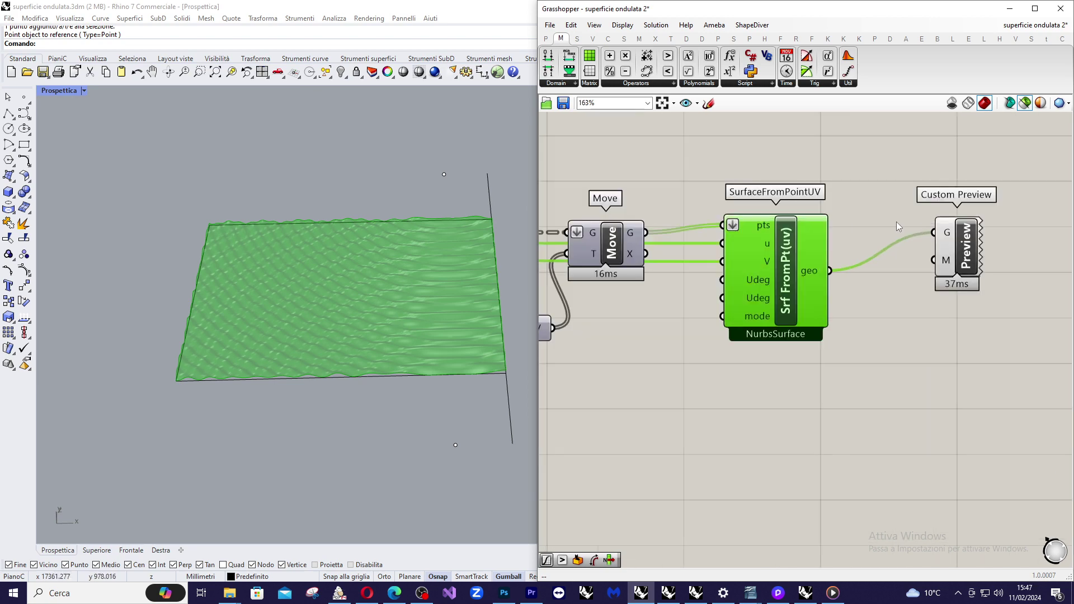
scroll(915, 232, "up", 1)
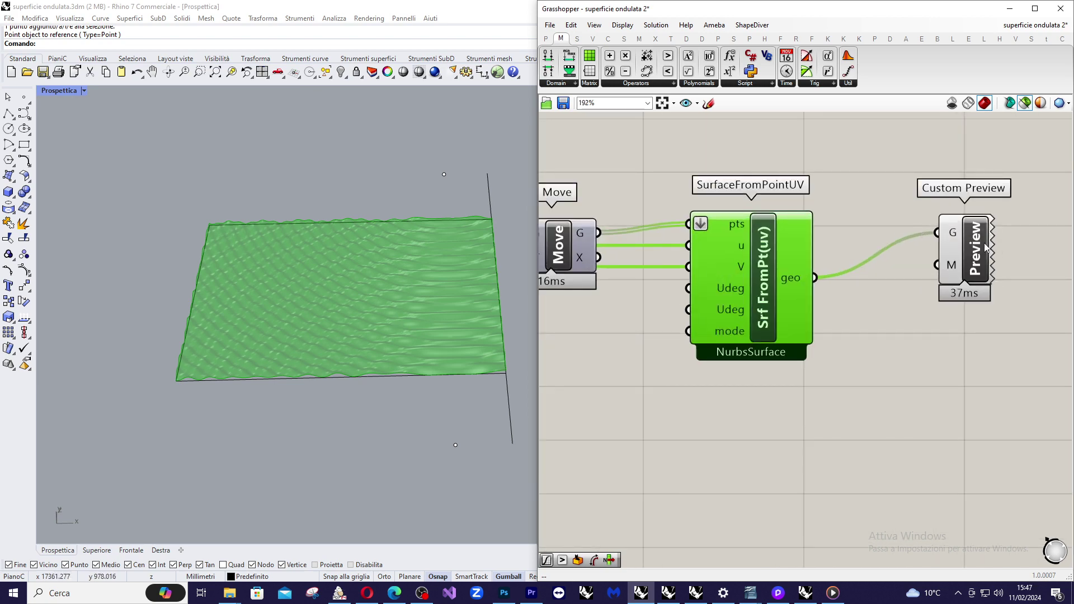
left_click(985, 253)
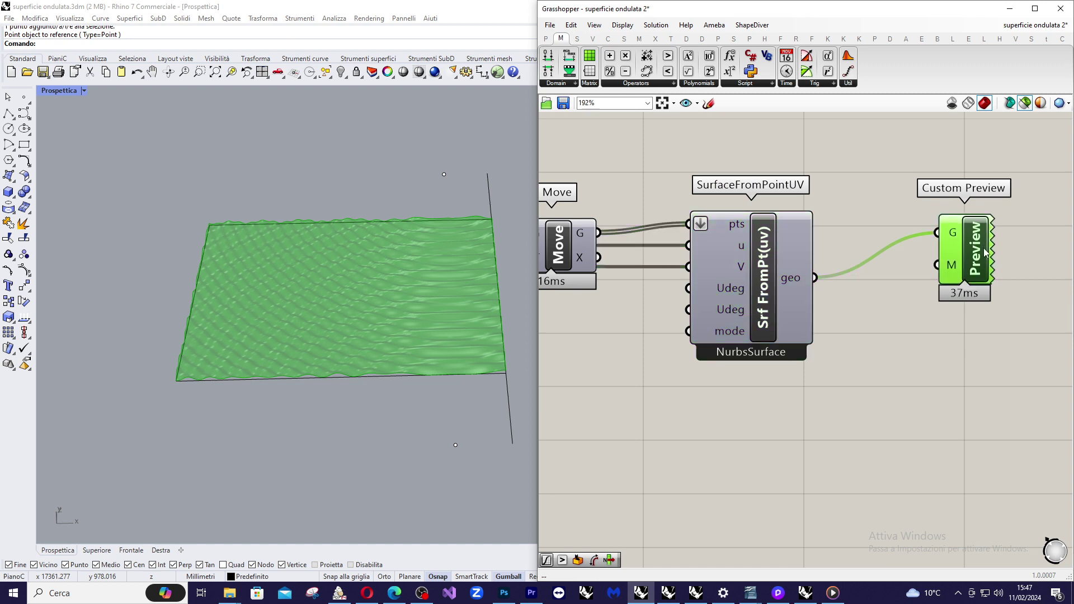
right_click(950, 269)
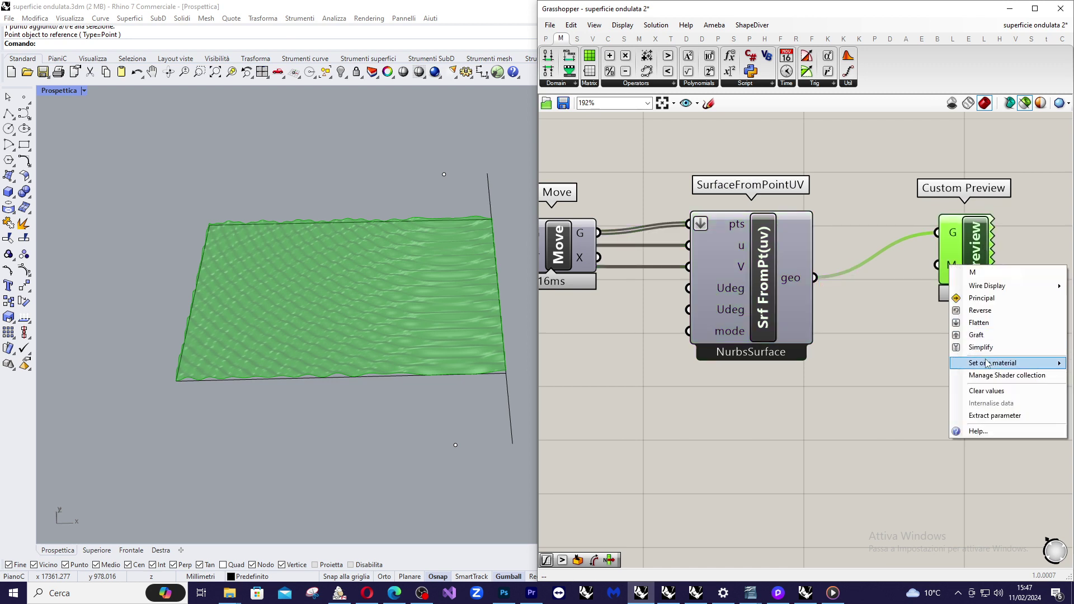
mouse_move(987, 363)
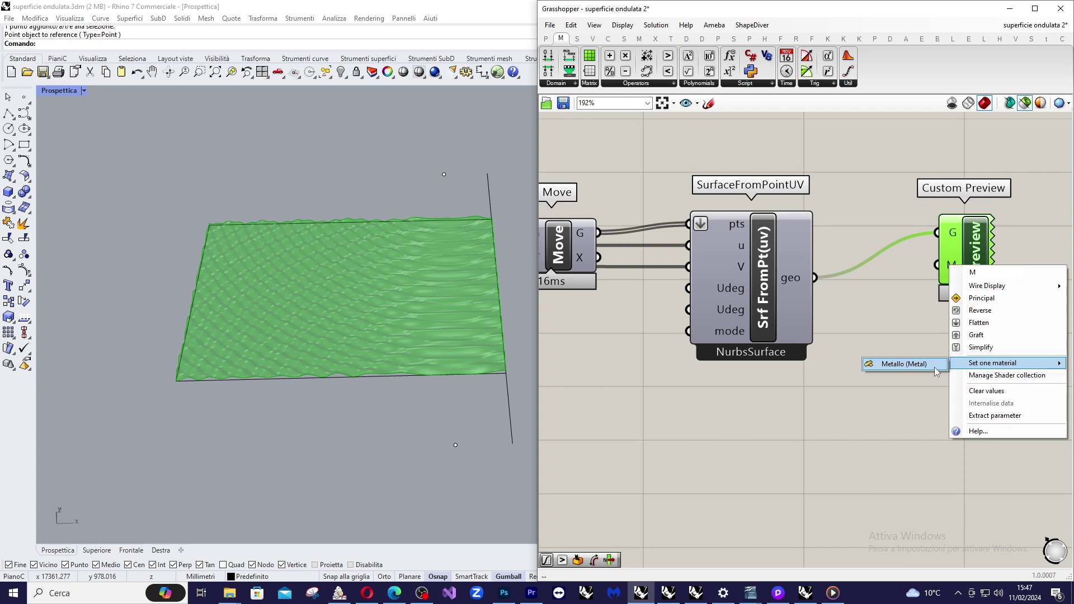
left_click(914, 324)
scroll(906, 291, "down", 2)
scroll(910, 290, "down", 3)
Switch the Prospettica viewport to Renderizzata (rendered) display
right_click_drag(867, 285, 755, 269)
scroll(672, 272, "up", 2)
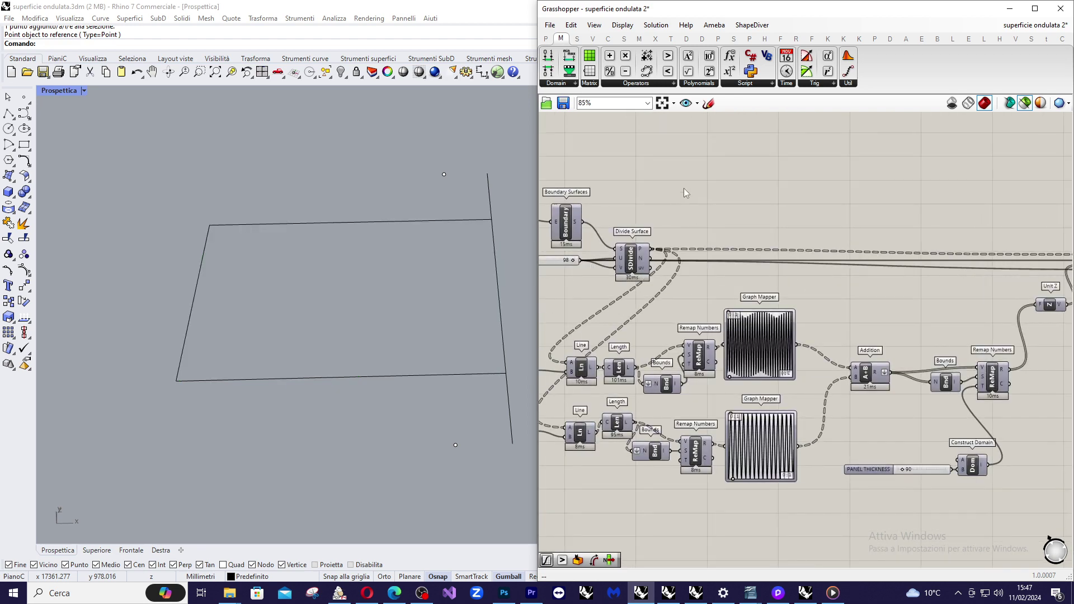
left_click(58, 90)
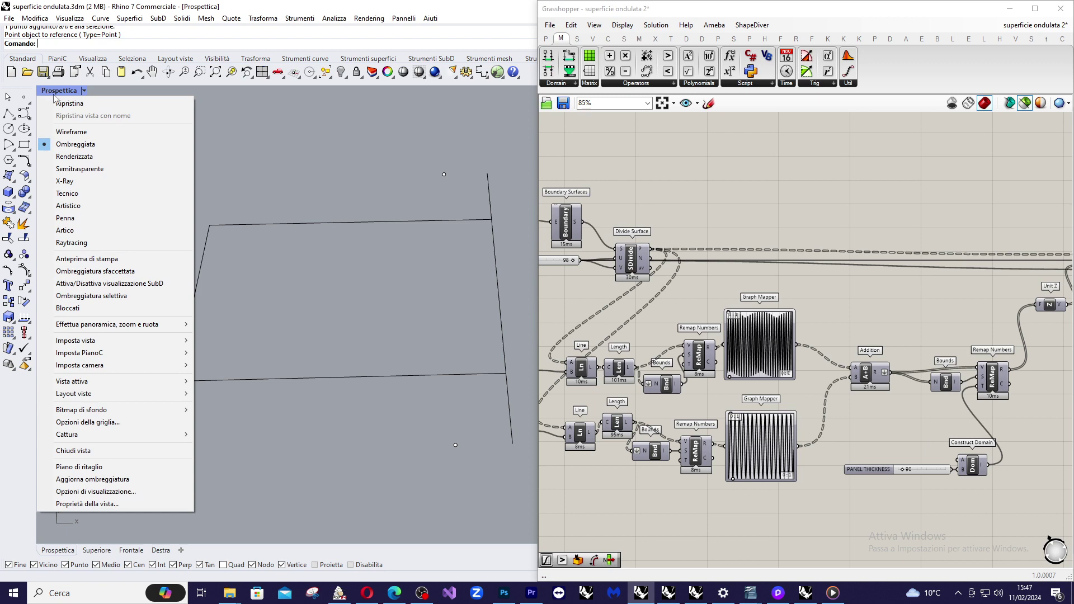
left_click(86, 159)
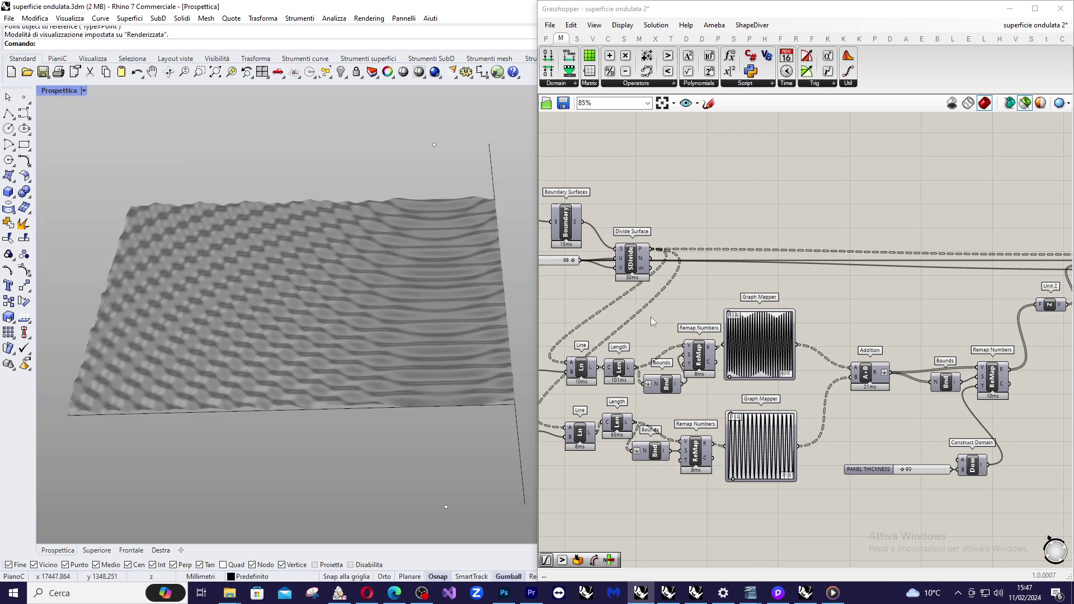
Drag the bottom-left handle of both Graph Mappers rightward to change their wave cycles
scroll(760, 362, "up", 5)
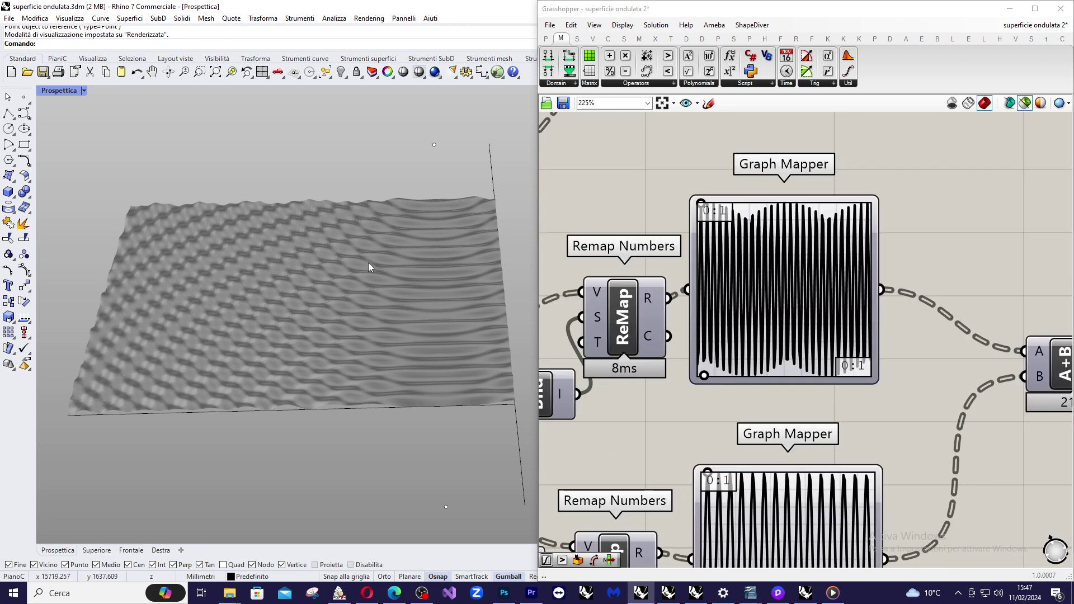
scroll(363, 300, "up", 3)
scroll(364, 300, "down", 3)
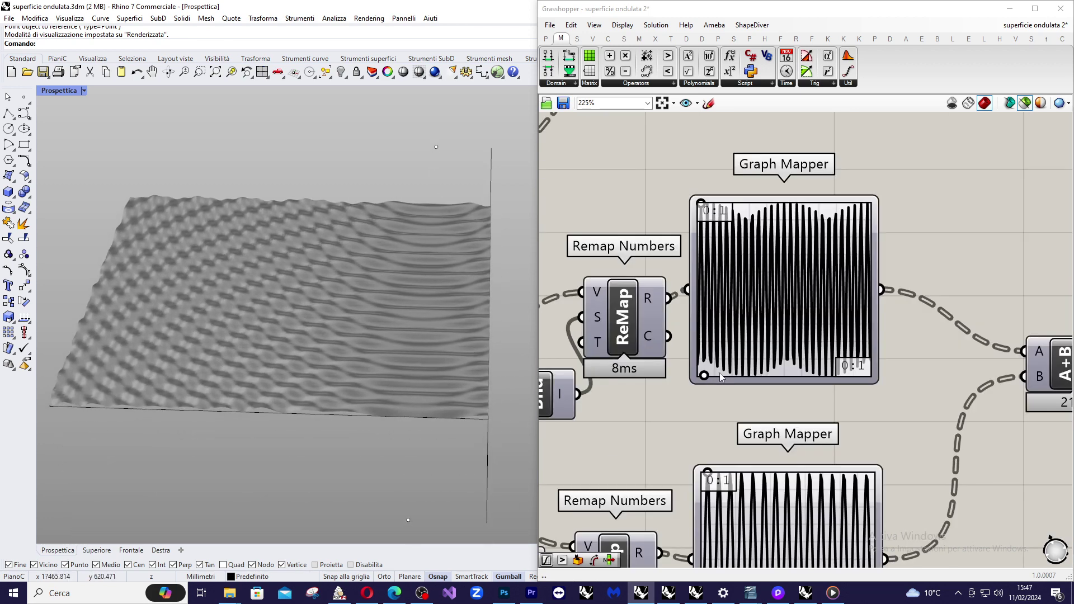
scroll(783, 291, "down", 4)
scroll(906, 243, "up", 3)
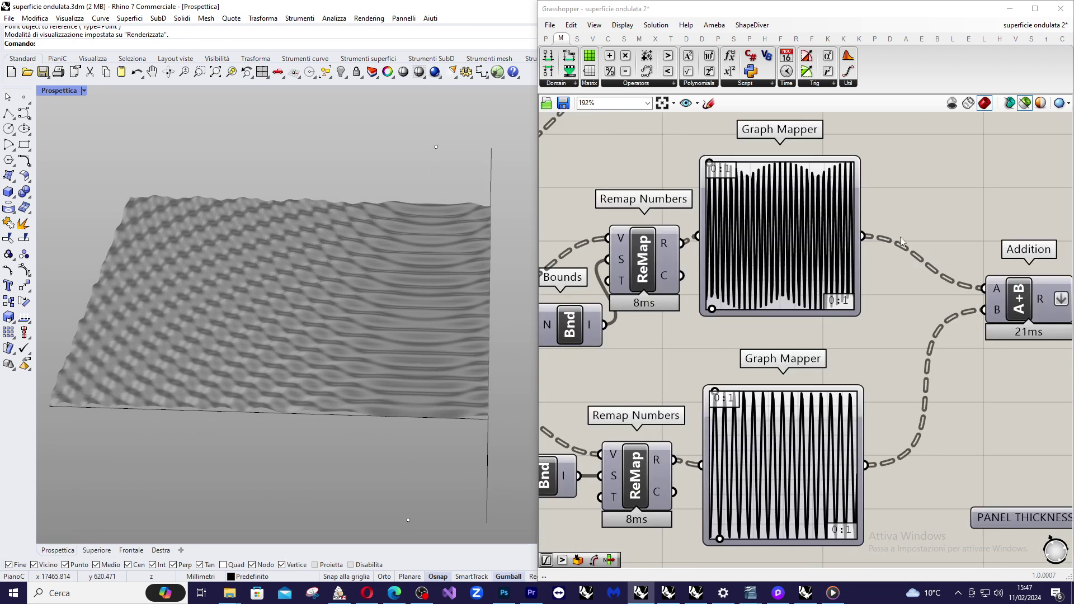
left_click_drag(712, 308, 713, 312)
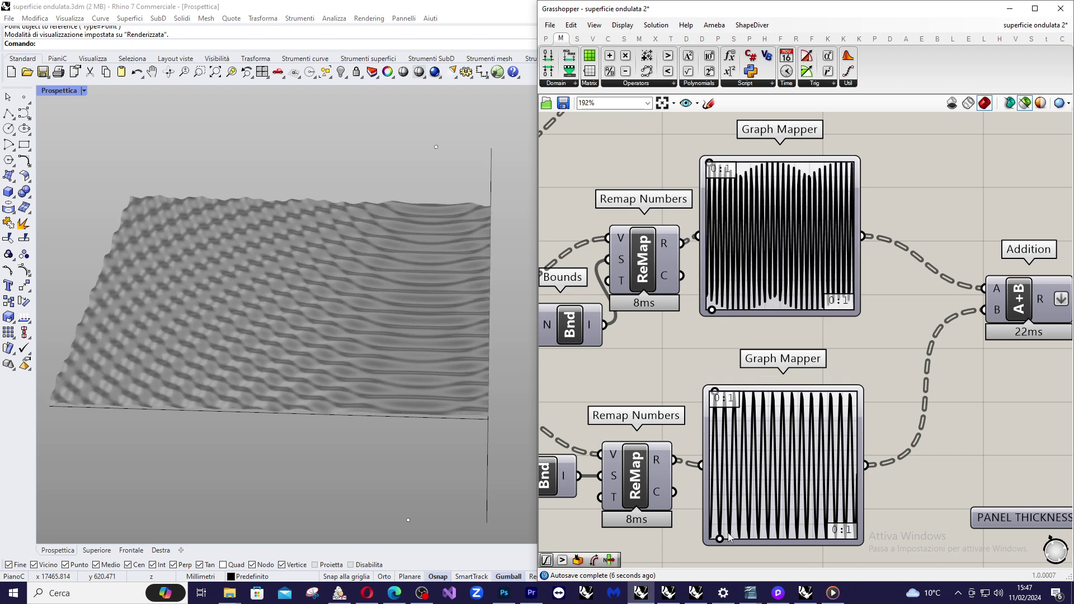
mouse_move(721, 540)
left_mouse_down()
mouse_move(738, 535)
mouse_move(717, 543)
left_mouse_up()
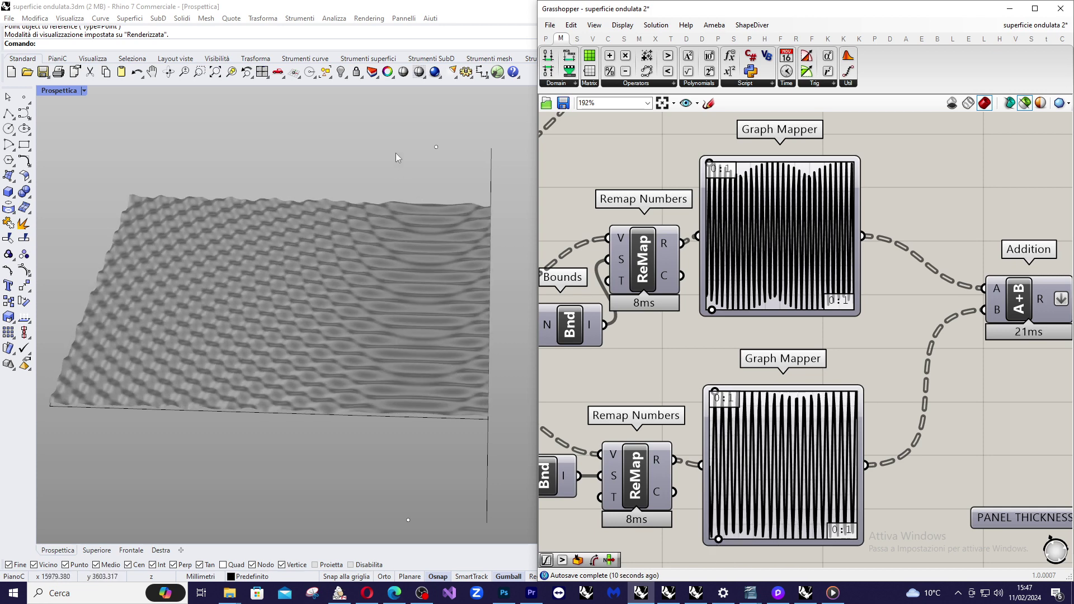
Move the upper and lower reference points onto the vertical line's end nodes
left_click_drag(404, 138, 445, 163)
left_click(24, 285)
left_click(436, 147)
left_click(490, 148)
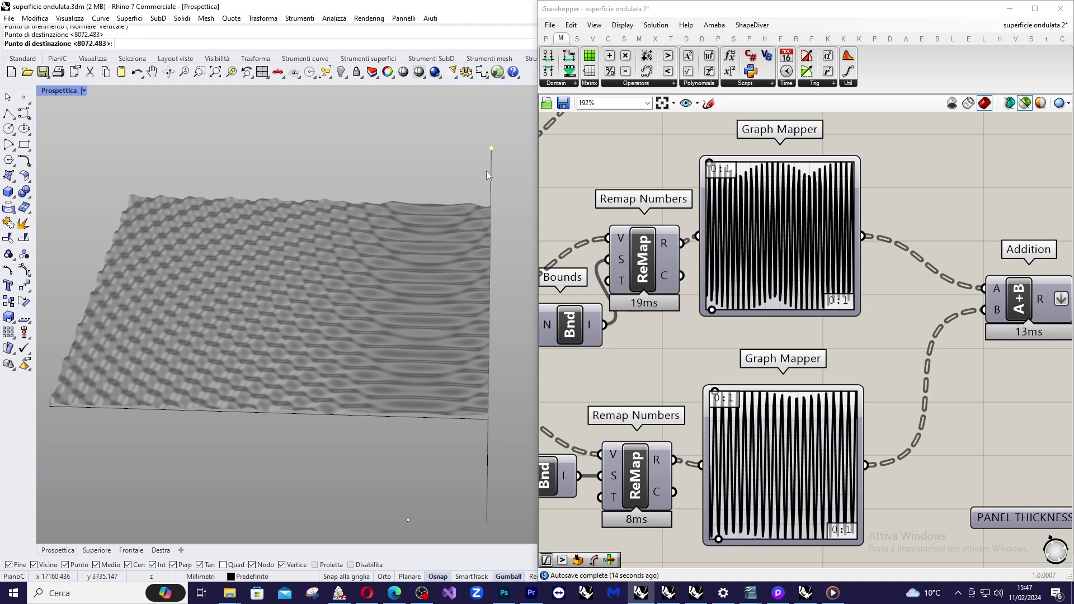
left_click_drag(388, 445, 430, 533)
key("Return")
left_click(409, 520)
left_click(487, 522)
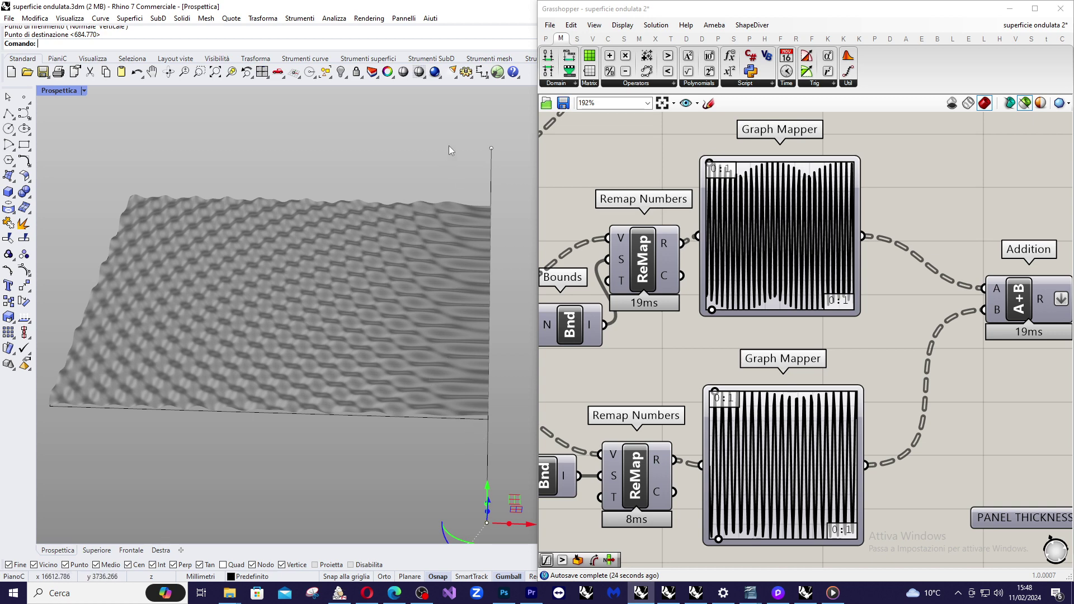
Select the point at the vertical line's top end
scroll(484, 222, "down", 3)
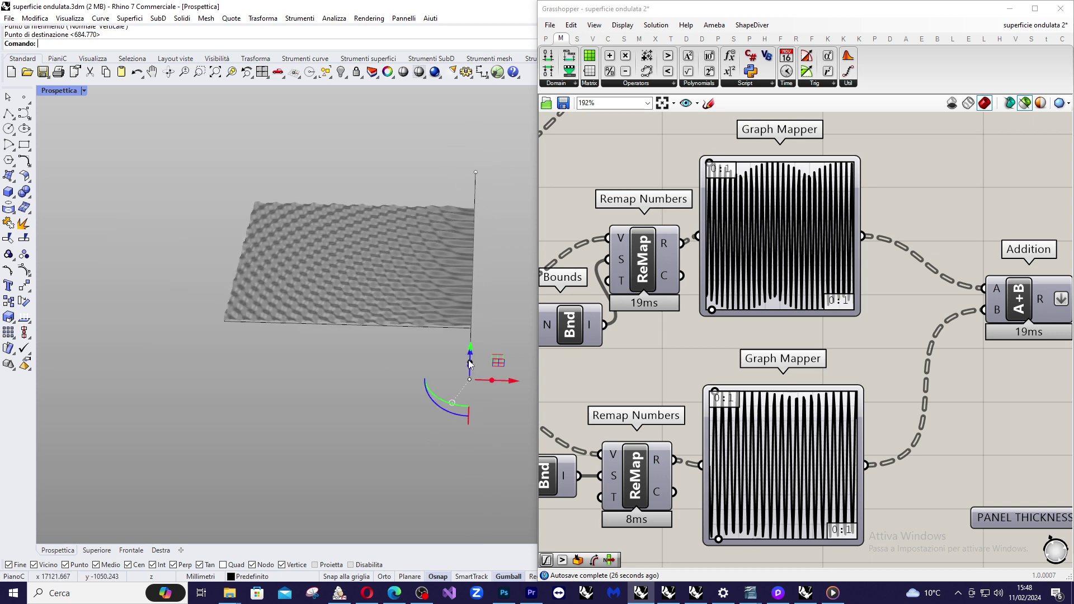
left_click(473, 172)
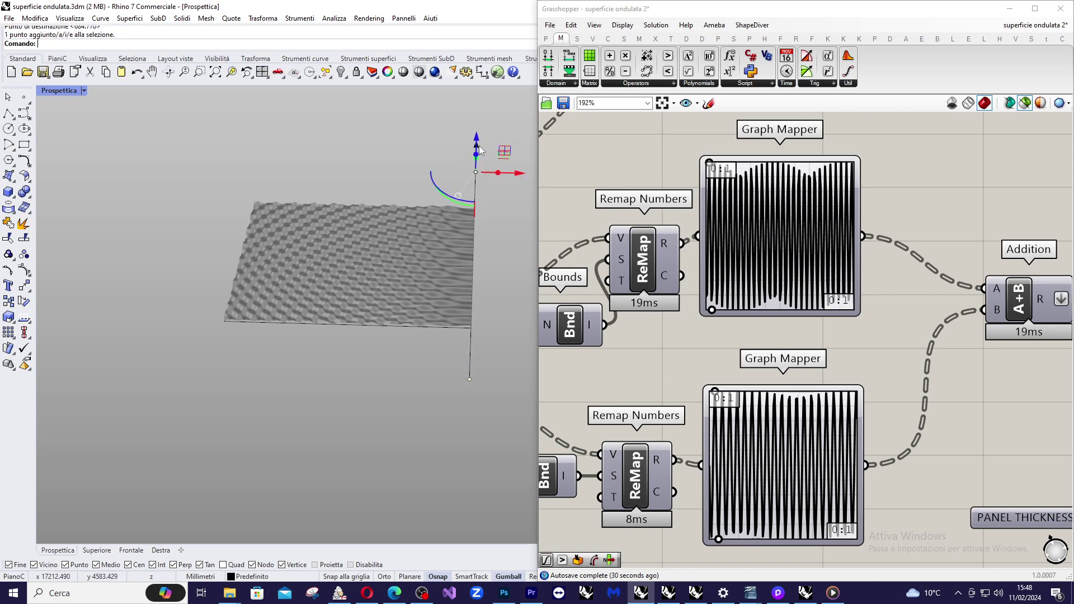
scroll(479, 150, "up", 4)
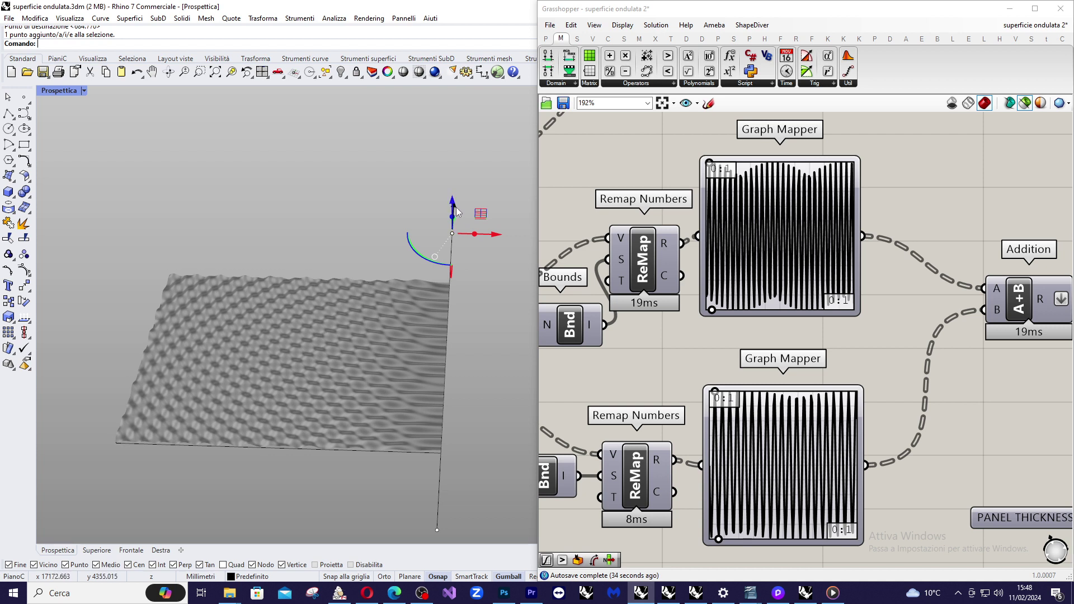
scroll(454, 211, "down", 3)
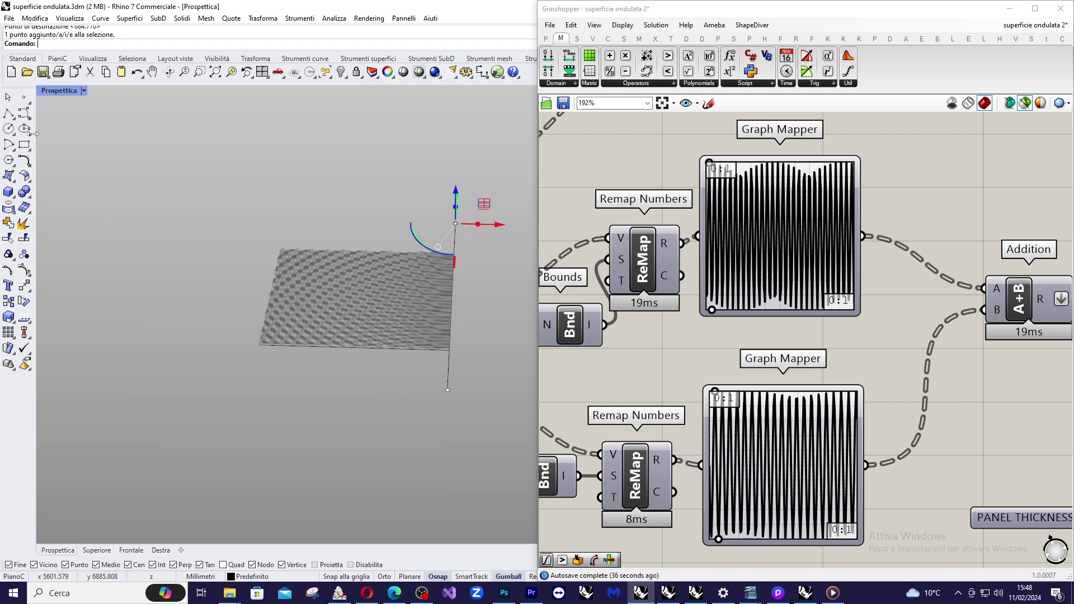
left_click(8, 113)
Draw a polyline on the vertical line with 500 mm and 5000 mm segments
left_click(452, 300)
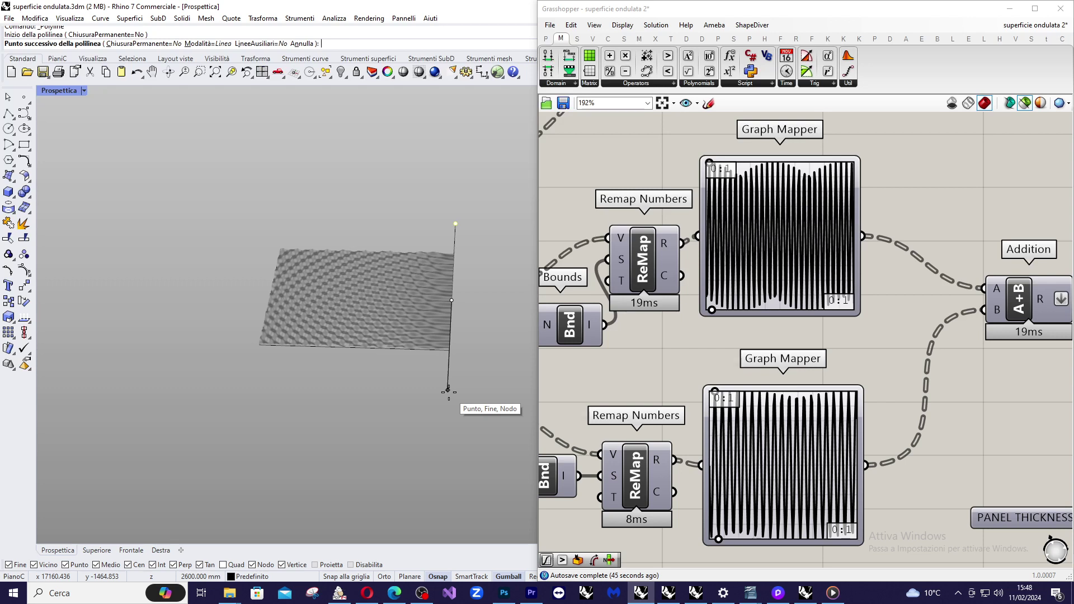
type("500")
key("Return")
key("Return")
key("Return")
left_click(454, 328)
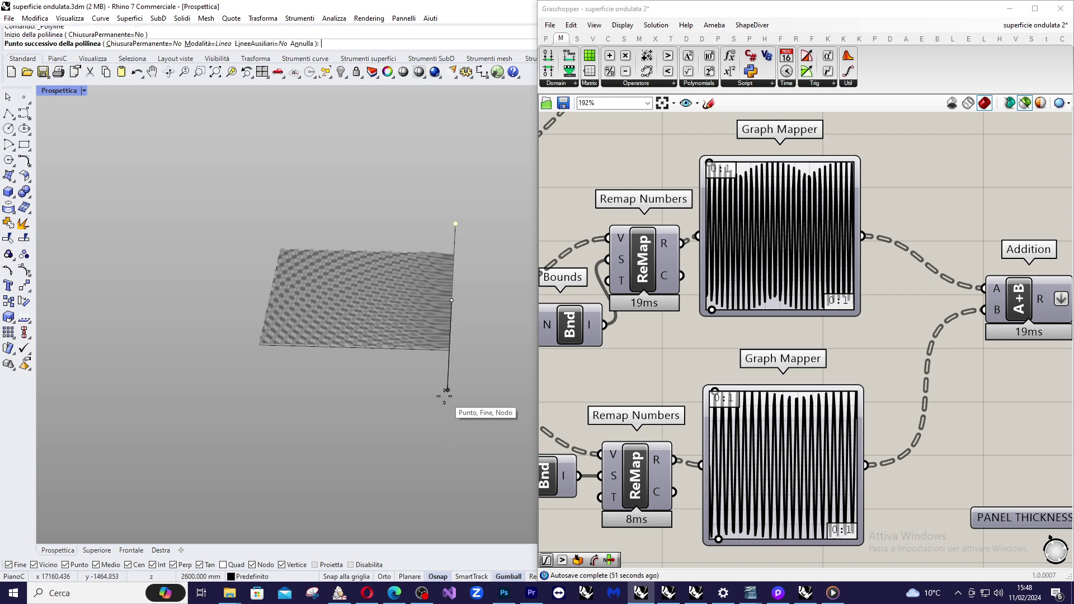
type("5000")
key("Return")
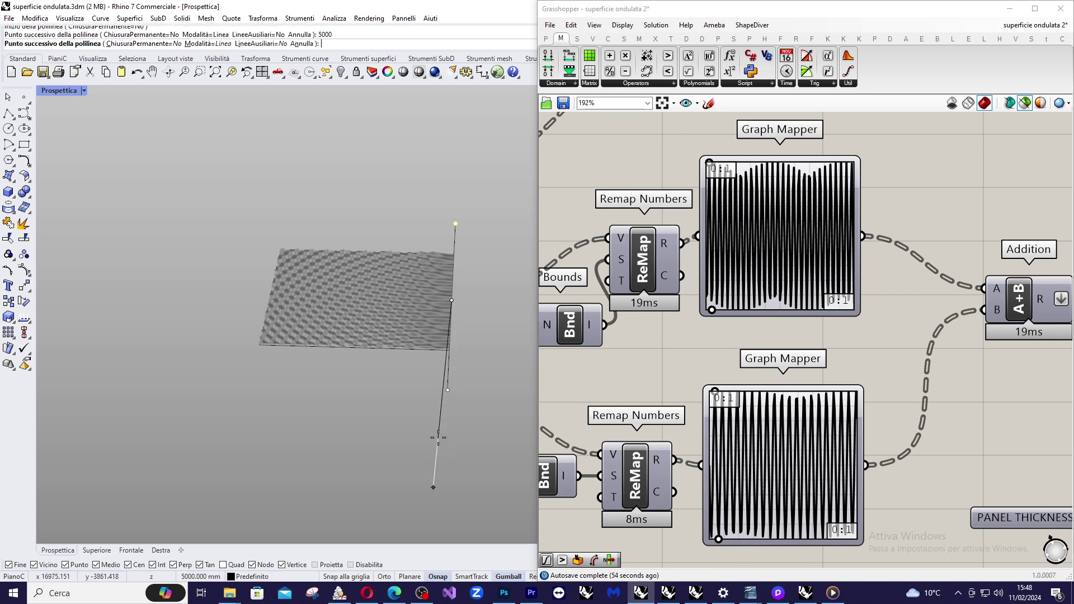
left_click(468, 403)
key("Return")
key("Return")
Draw a 5000 mm upward line from the line's midpoint and lift it higher
left_click(451, 300)
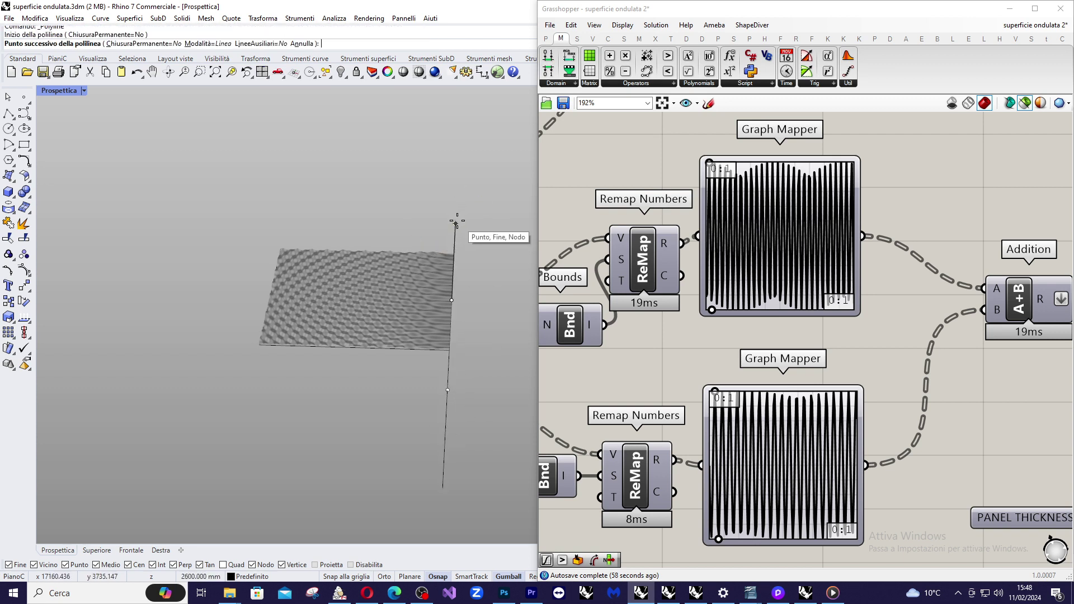
type("5000")
key("Return")
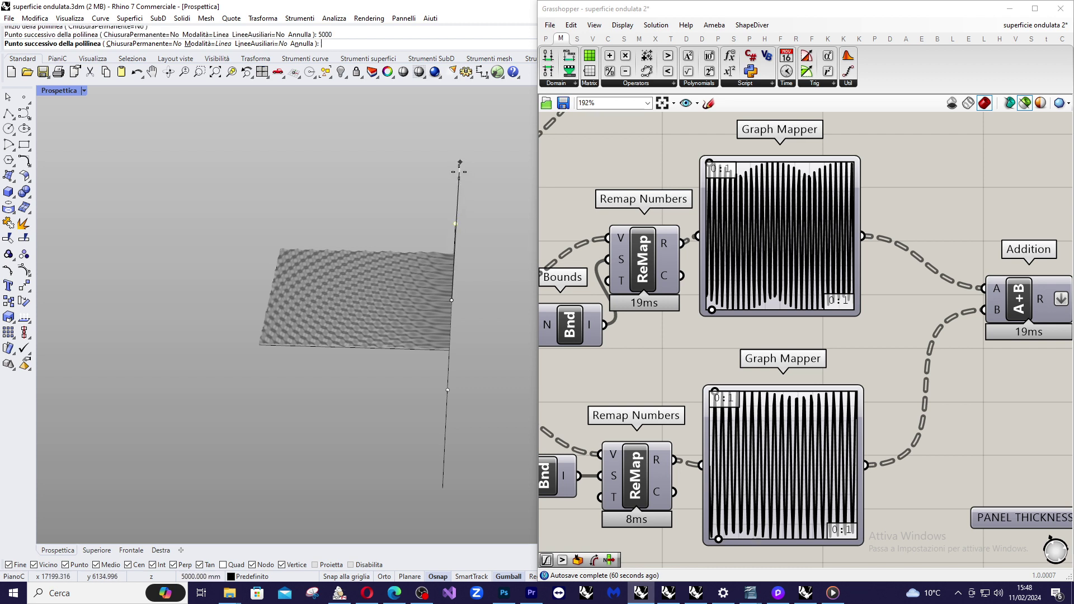
left_click(456, 223)
key("Return")
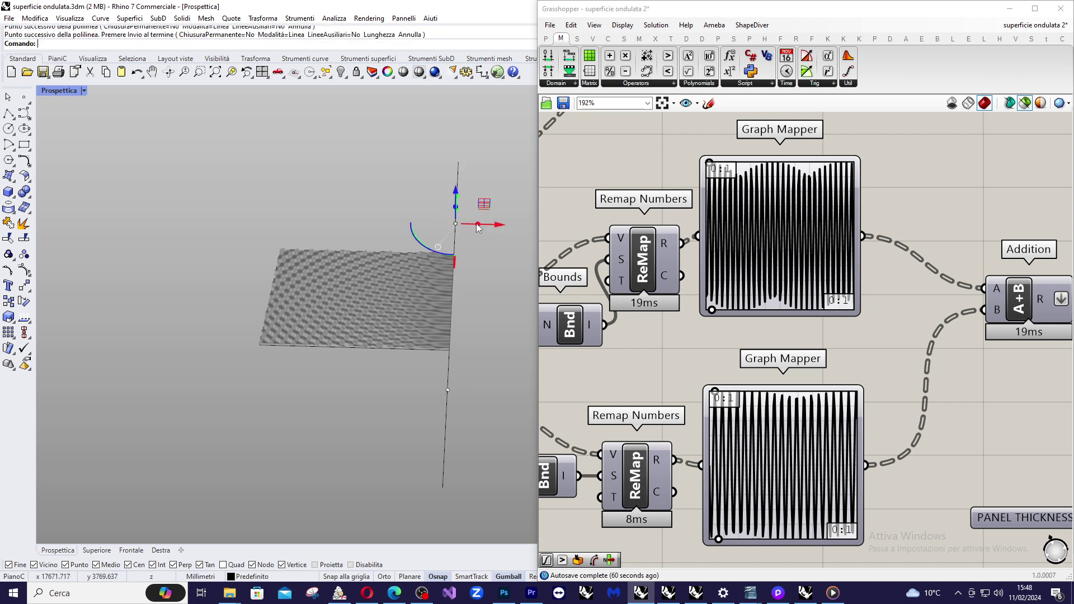
left_click_drag(460, 203, 460, 146)
Move the line's lower point down onto the vertical line's end node
left_click(448, 392)
left_click(482, 409)
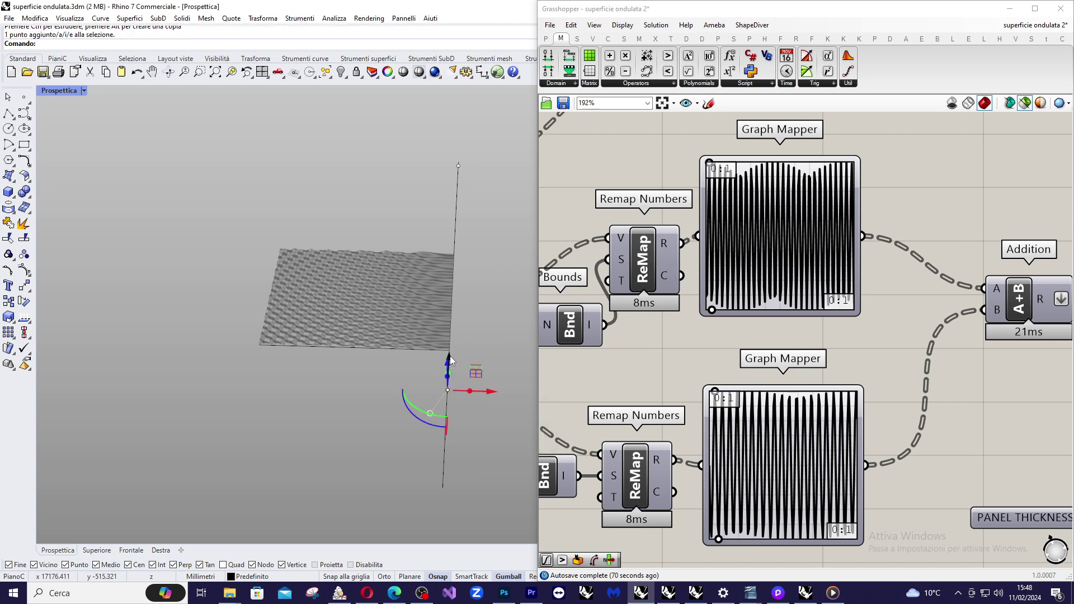
left_click(435, 384)
left_click(447, 390)
left_click(24, 286)
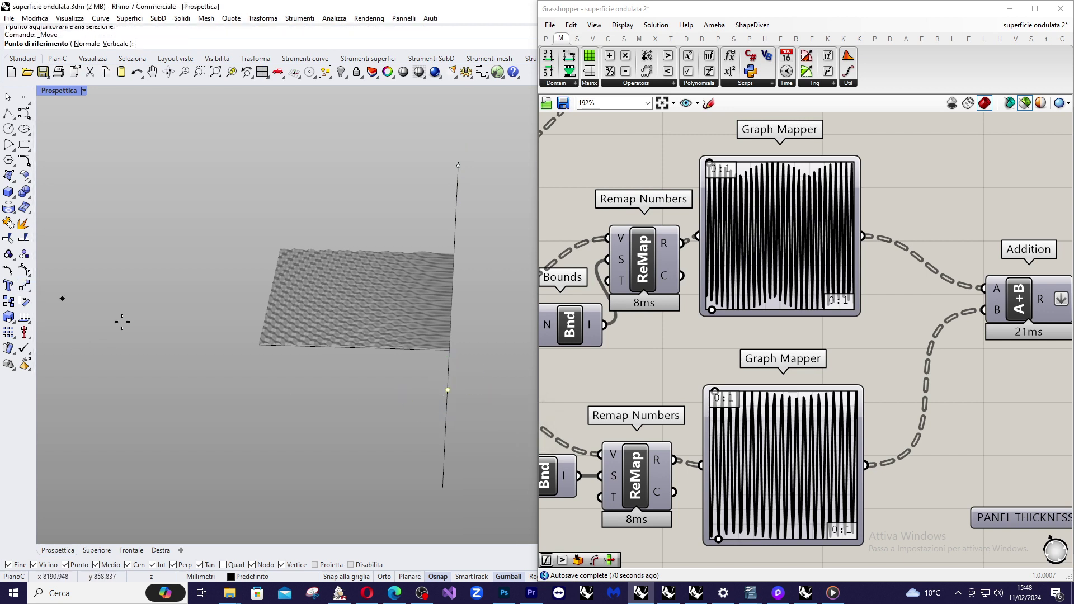
left_click(448, 390)
left_click(442, 486)
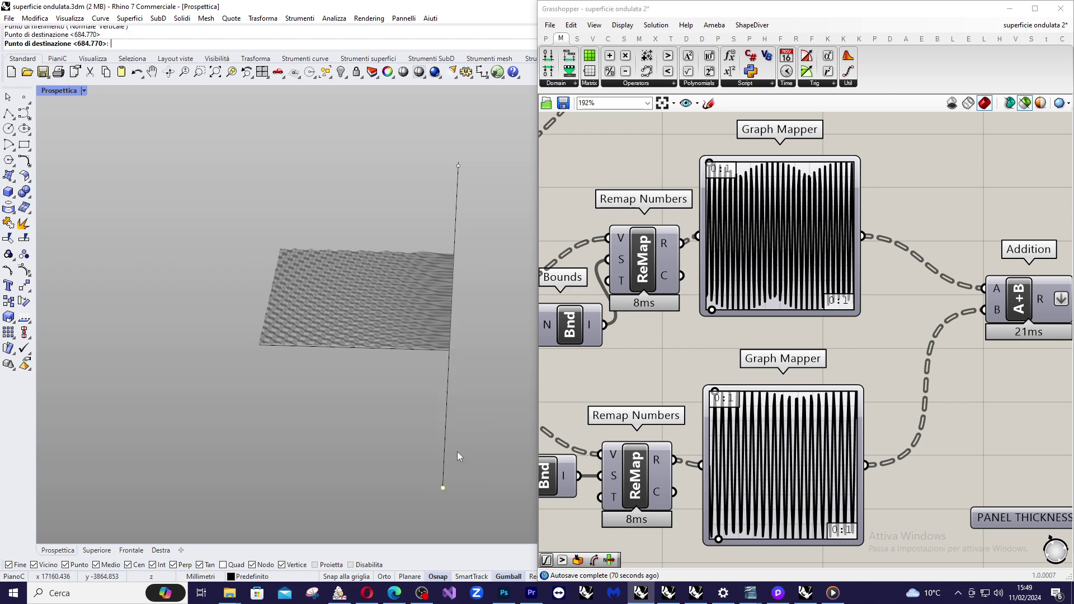
Frame the wavy surface preview in the viewport from a new angle
mouse_move(398, 339)
right_mouse_down("shift")
mouse_move(473, 324)
mouse_move(484, 204)
right_mouse_up("shift")
scroll(473, 241, "up", 5)
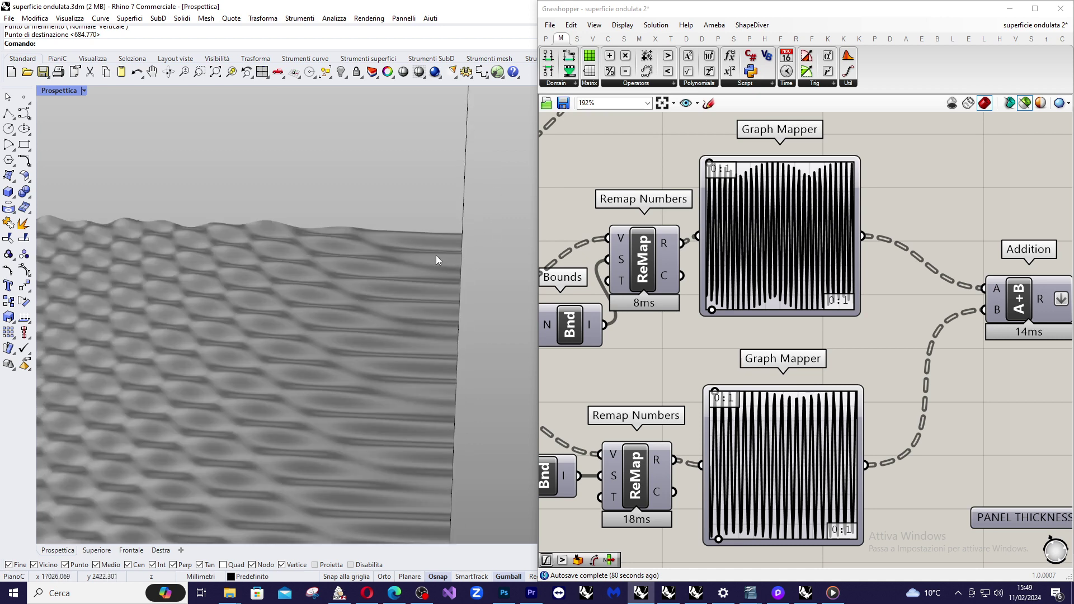
scroll(432, 435, "up", 1)
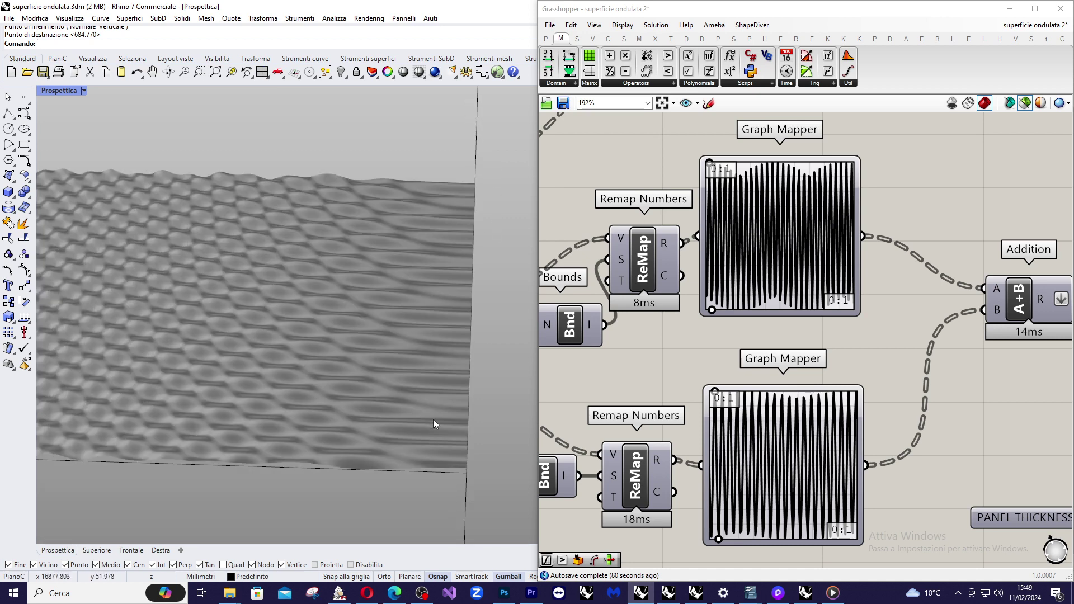
scroll(451, 406, "down", 5)
scroll(444, 276, "up", 2)
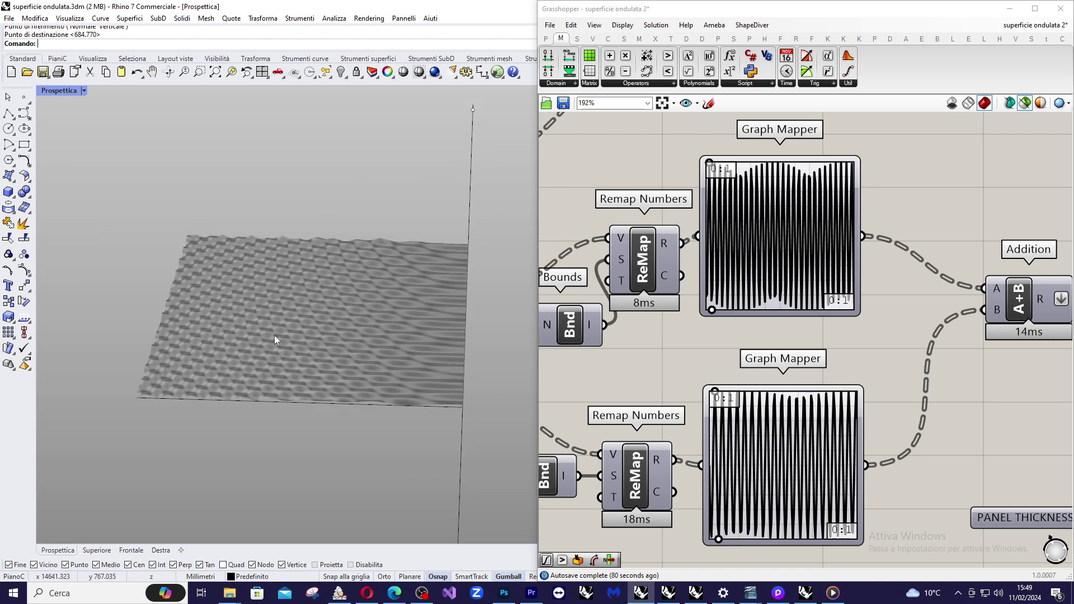
scroll(226, 324, "up", 2)
scroll(205, 273, "down", 2)
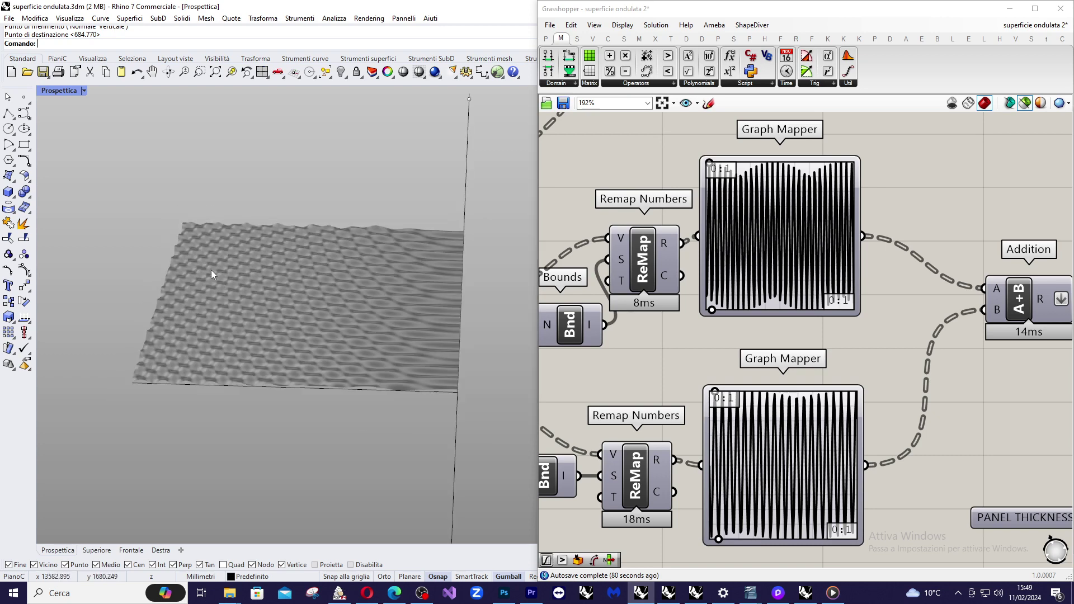
mouse_move(196, 318)
right_mouse_down()
mouse_move(452, 217)
mouse_move(394, 240)
mouse_move(414, 234)
right_mouse_up()
scroll(448, 212, "up", 3)
scroll(442, 206, "down", 3)
scroll(848, 221, "down", 3)
scroll(845, 224, "down", 2)
scroll(981, 210, "up", 4)
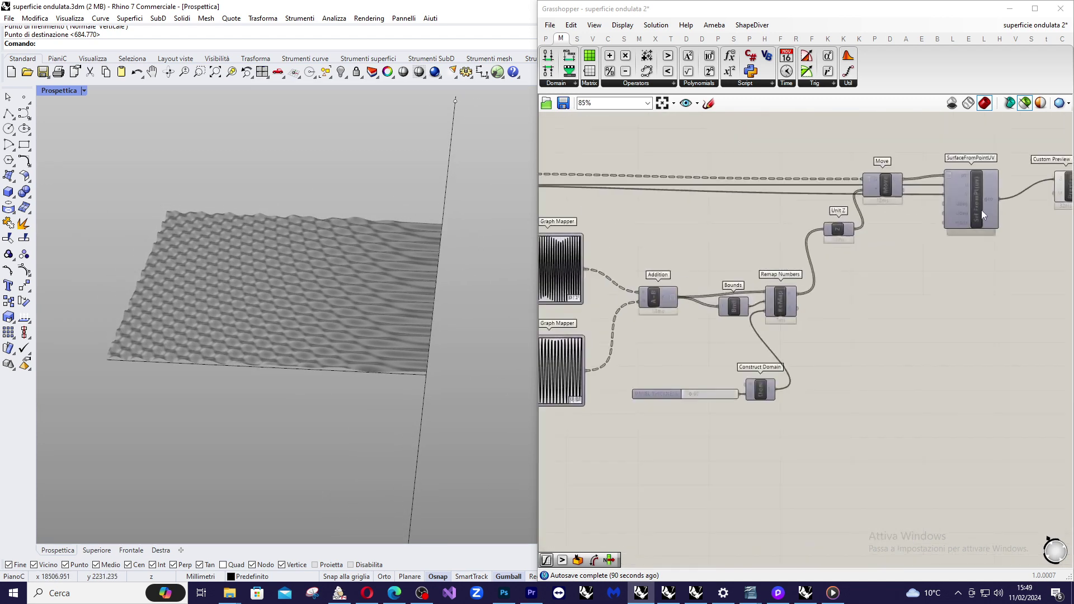
Bake the SurfaceFromPointUV surface into Rhino with default attributes and minimize Grasshopper
left_click(981, 210)
right_click(981, 211)
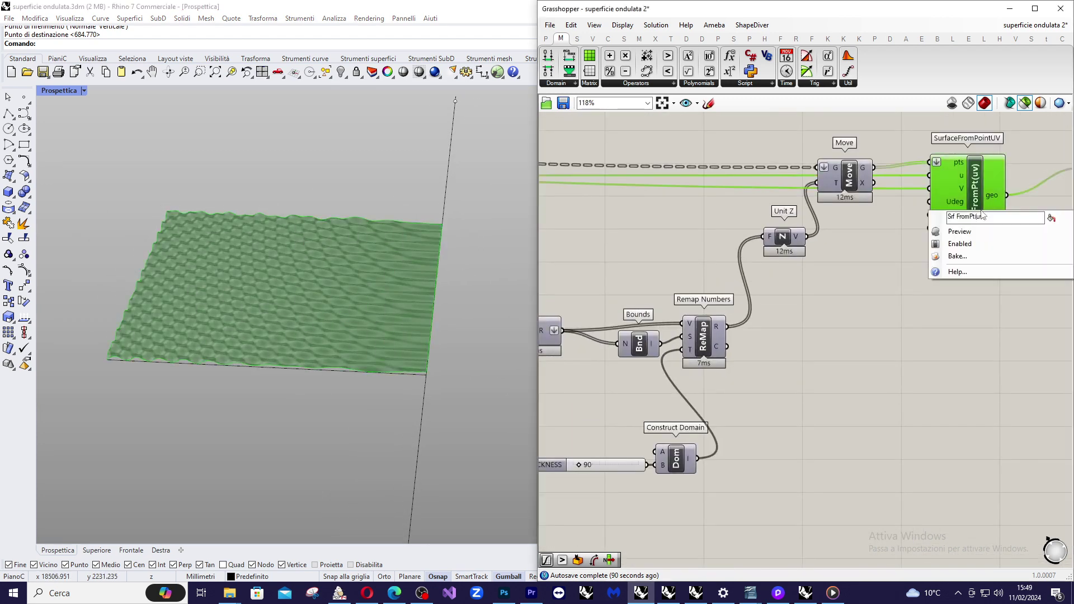
left_click(970, 256)
left_click(979, 359)
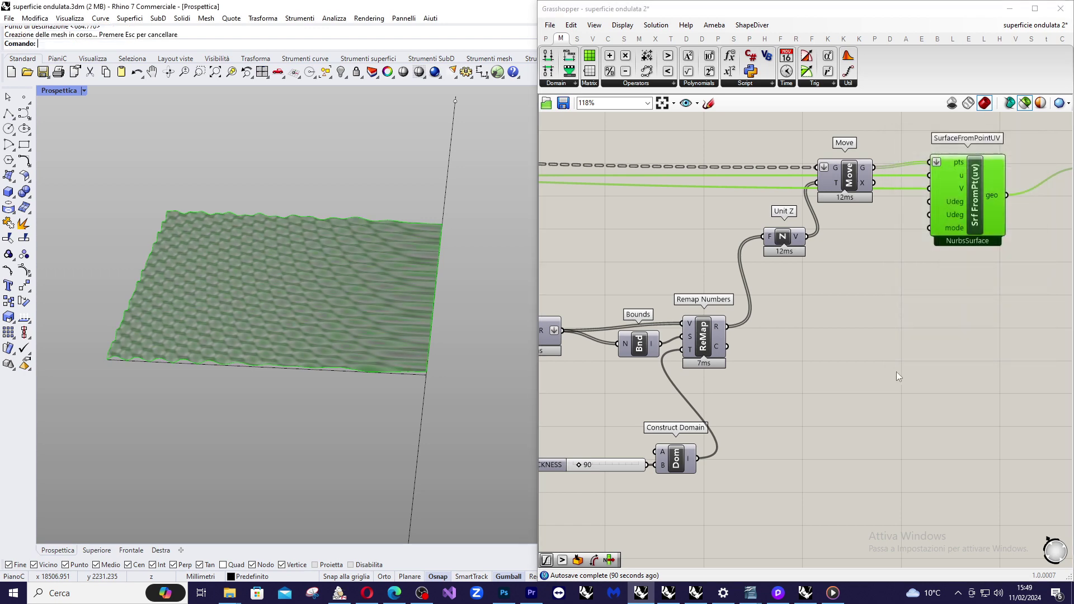
left_click(1010, 8)
right_click_drag(647, 346, 447, 289)
Select the baked object and confirm Properties lists it as a surface (superficie)
scroll(510, 177, "up", 3)
left_click(472, 243)
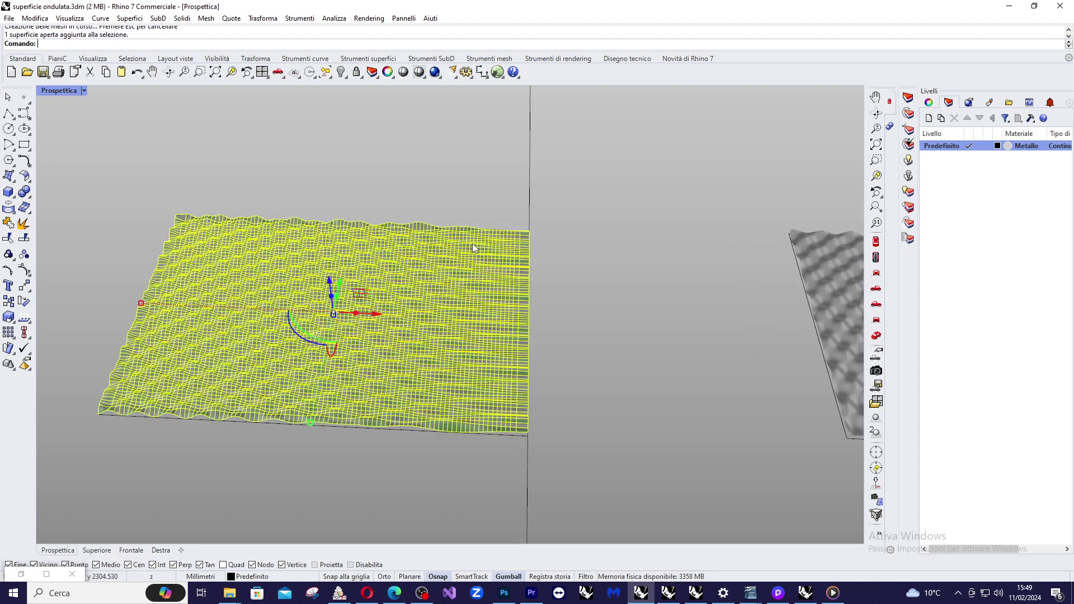
left_click(933, 103)
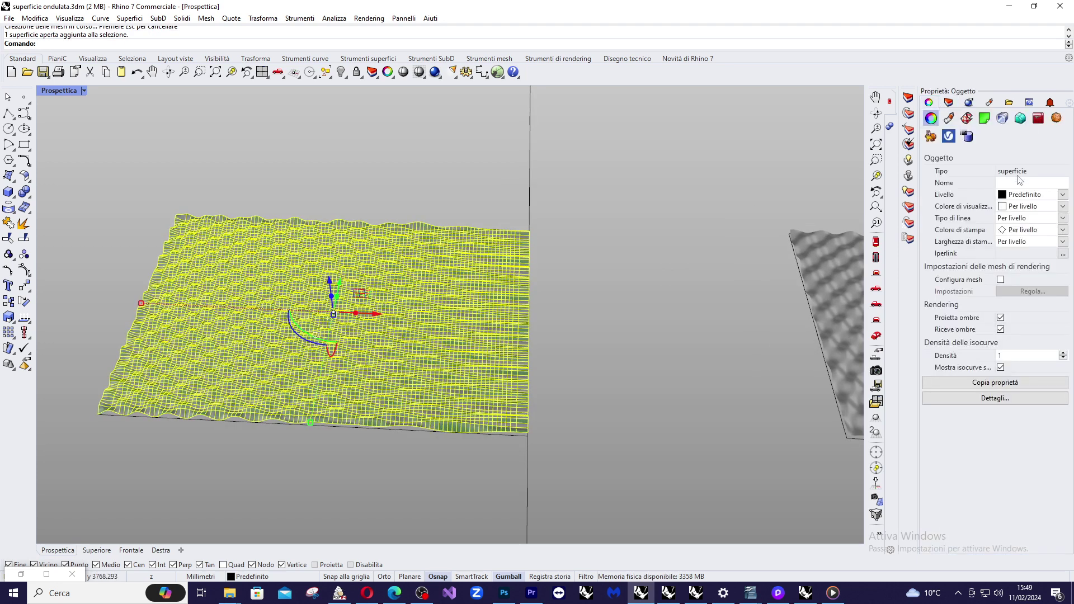
Orbit around the selected baked surface and zoom in to check it closely
right_click_drag(616, 311, 665, 300)
left_click(691, 270)
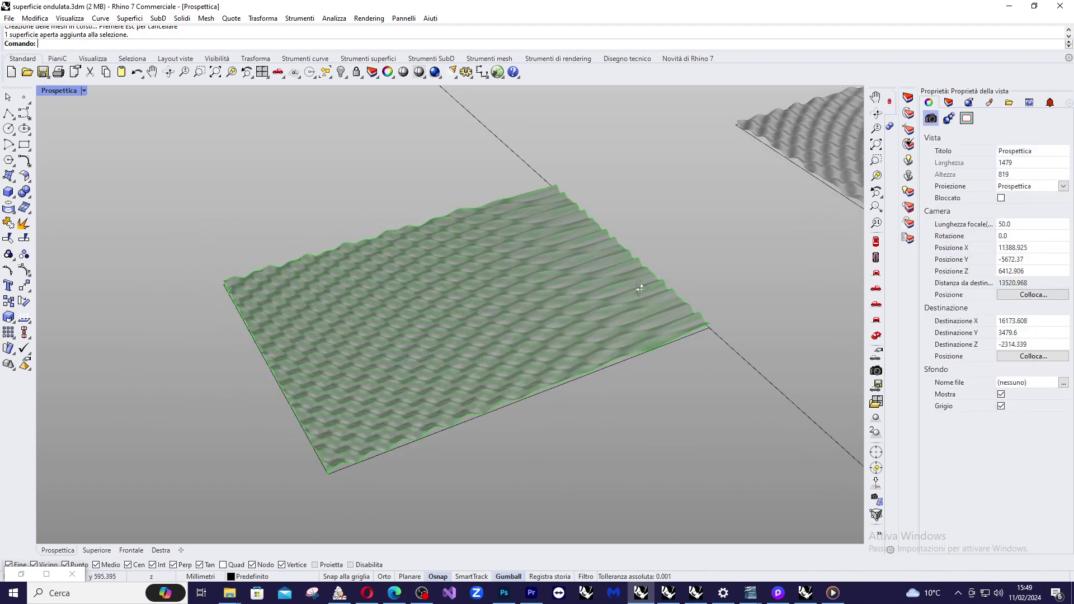
left_click(522, 293)
scroll(473, 285, "up", 5)
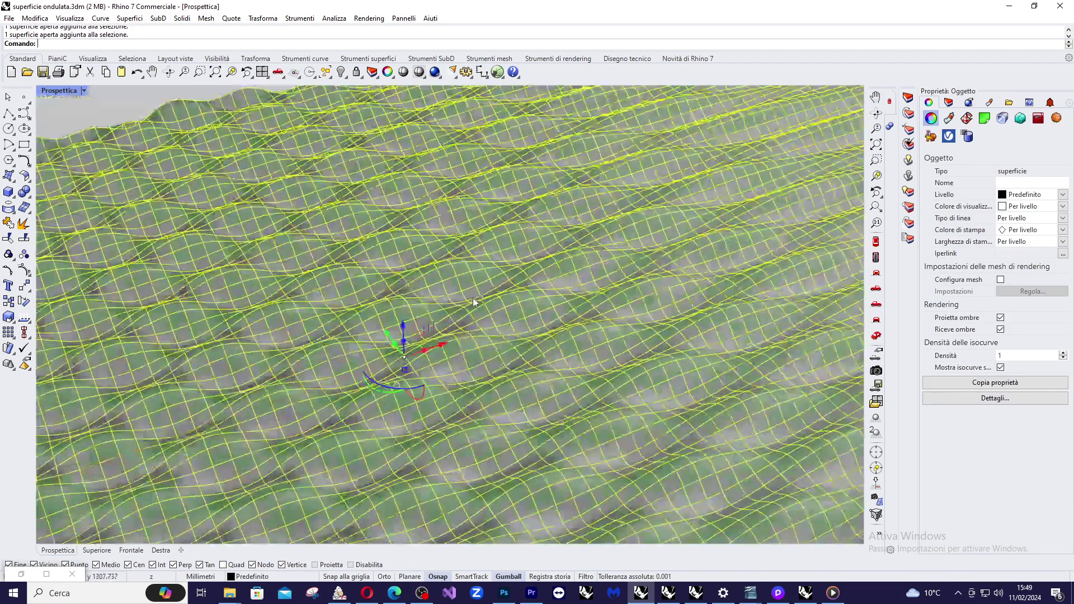
scroll(527, 274, "down", 8)
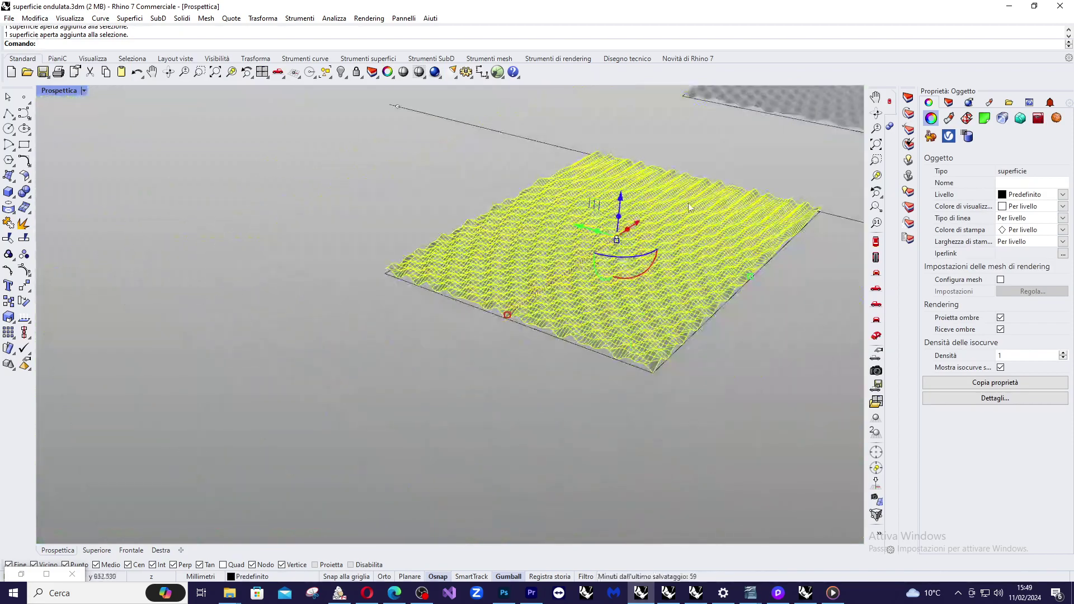
scroll(690, 204, "up", 10)
left_click(729, 122)
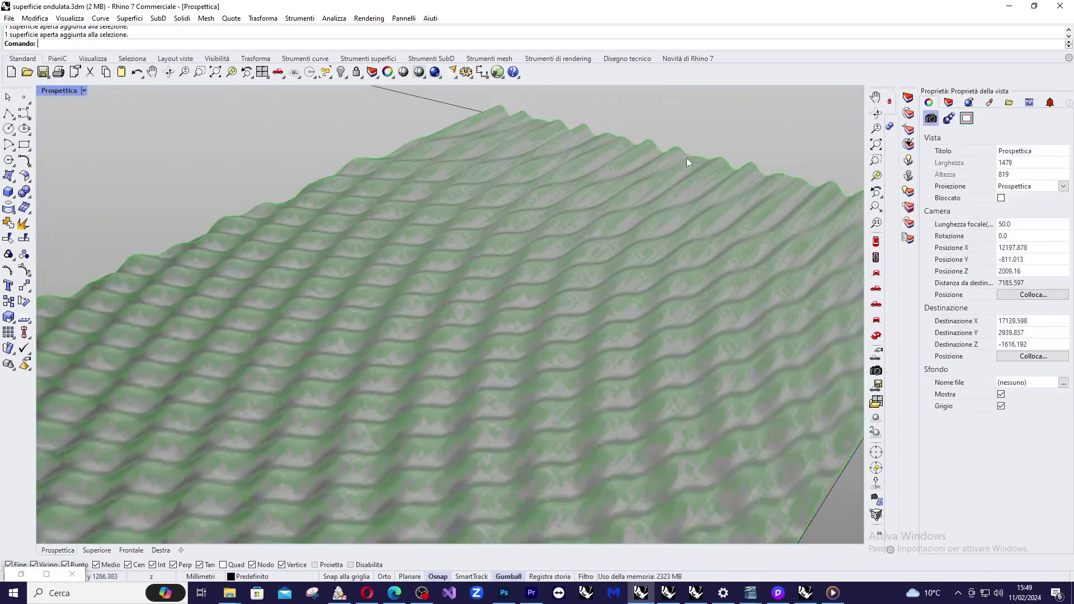
scroll(683, 193, "down", 8)
Inspect the ripples from the side, tilted, and from above in Perspective
mouse_move(683, 193)
right_mouse_down()
mouse_move(704, 258)
mouse_move(688, 313)
mouse_move(617, 218)
mouse_move(329, 250)
right_mouse_up()
scroll(333, 274, "up", 3)
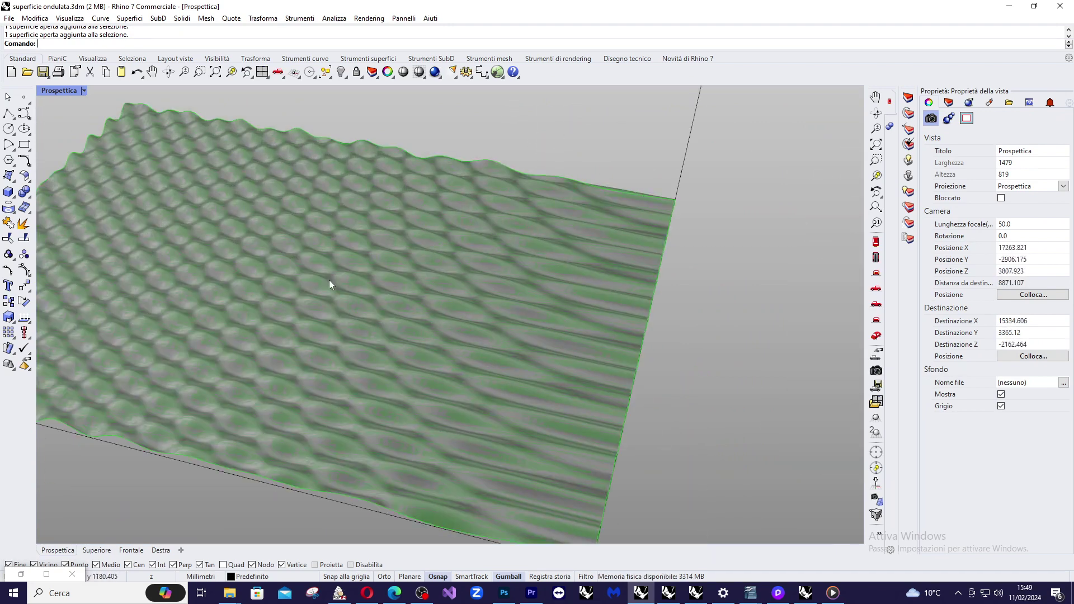
scroll(410, 238, "down", 2)
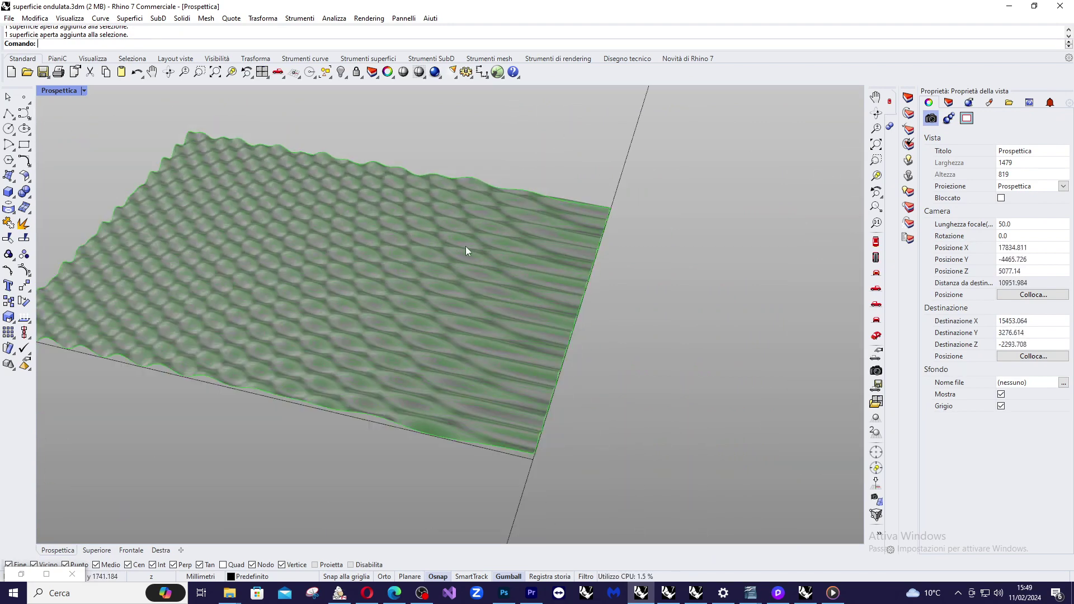
mouse_move(465, 246)
right_mouse_down()
mouse_move(510, 247)
mouse_move(446, 246)
right_mouse_up()
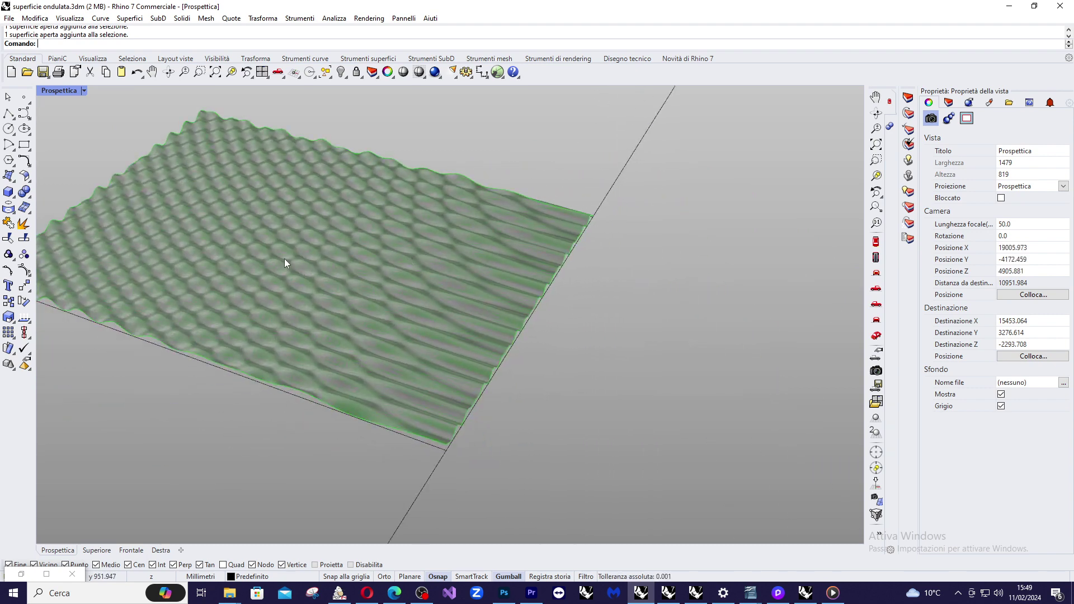
scroll(297, 207, "up", 8)
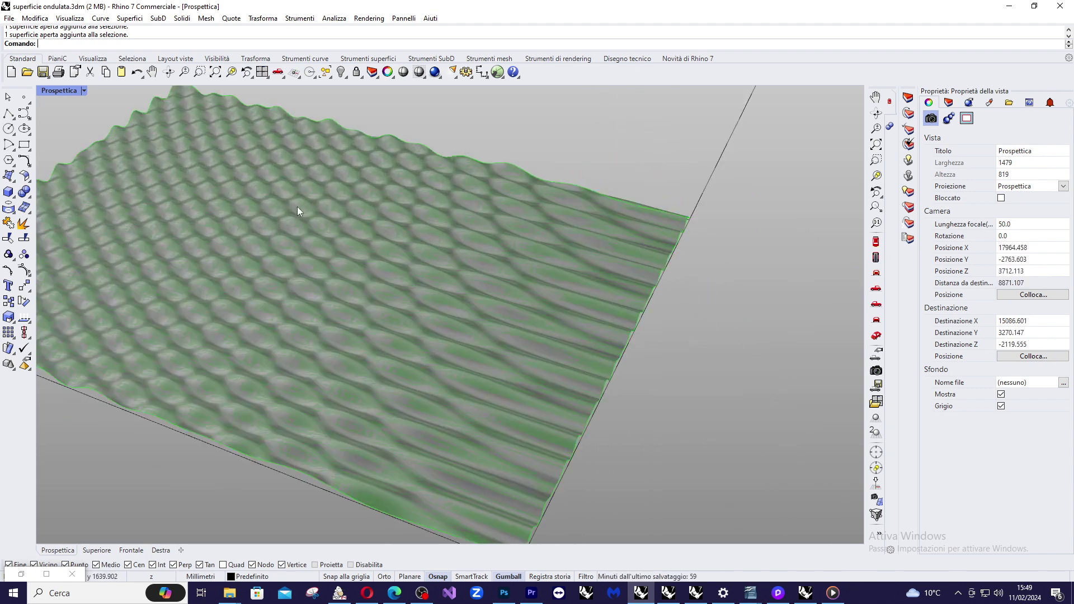
scroll(425, 233, "down", 8)
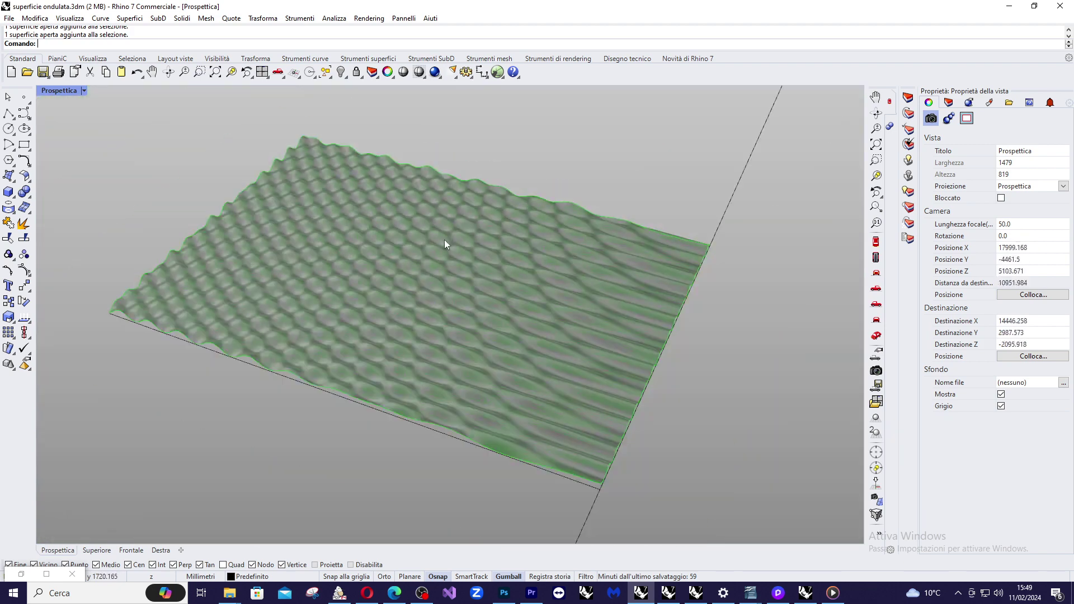
right_click_drag(554, 295, 546, 208)
scroll(547, 210, "up", 3)
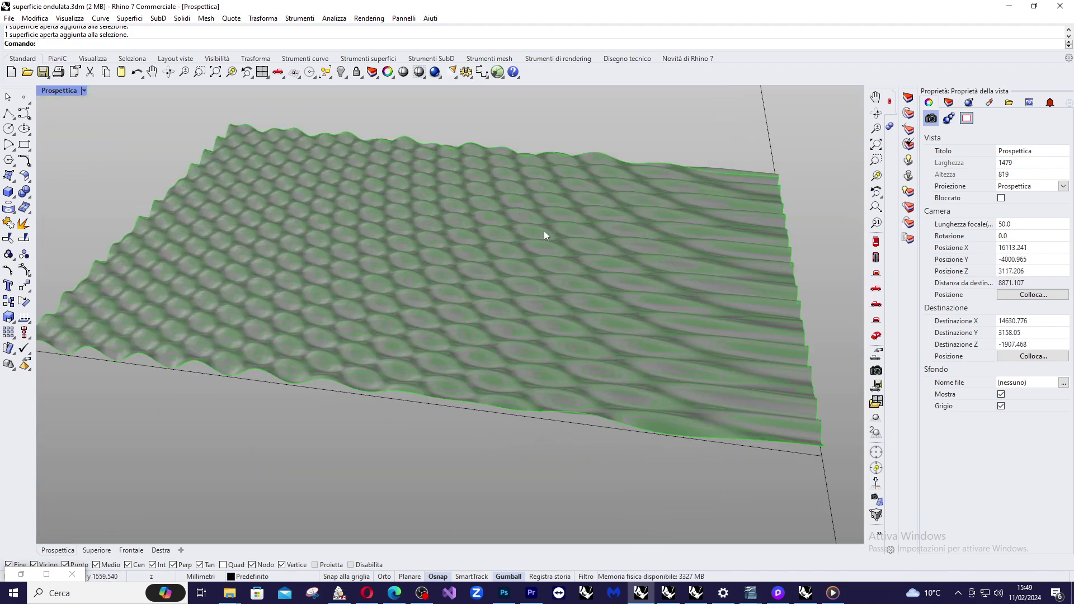
scroll(538, 269, "down", 5)
right_click_drag(538, 272, 540, 305)
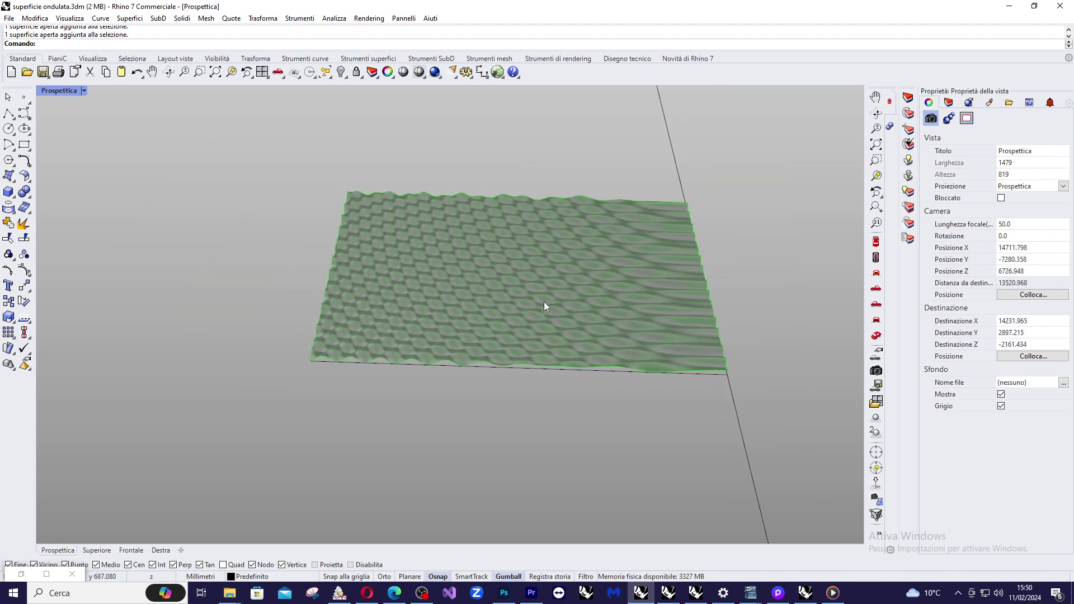